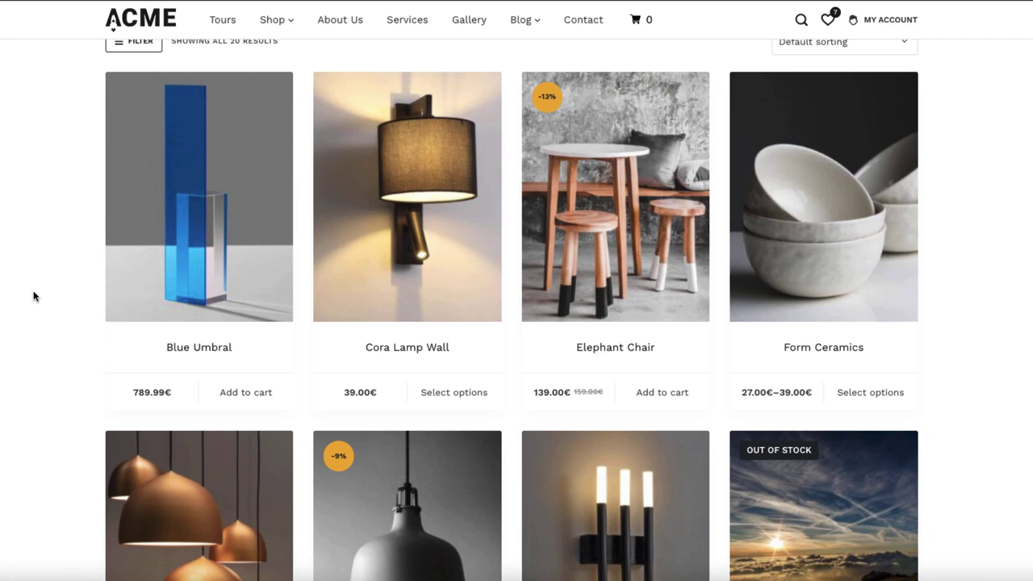
Add one Blue Umbral and one Cora Lamp Wall in White to the cart from the product grid
scroll(33, 296, up, 1)
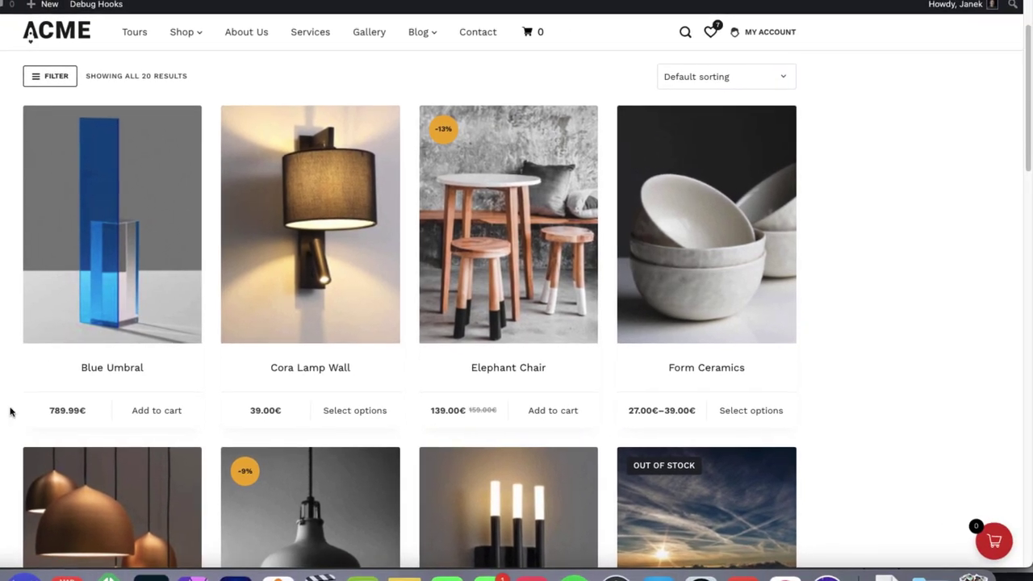
click(173, 413)
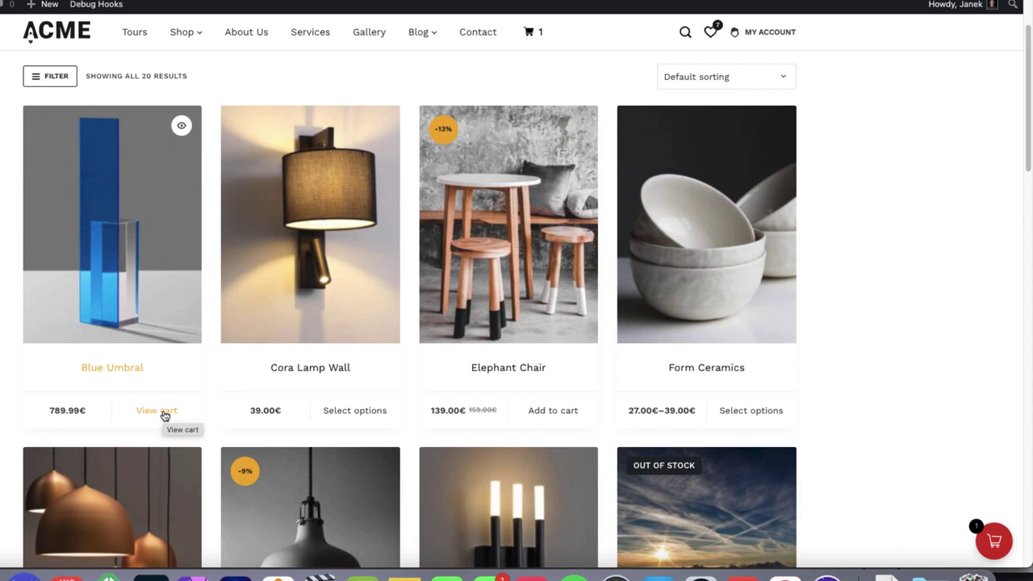
click(360, 413)
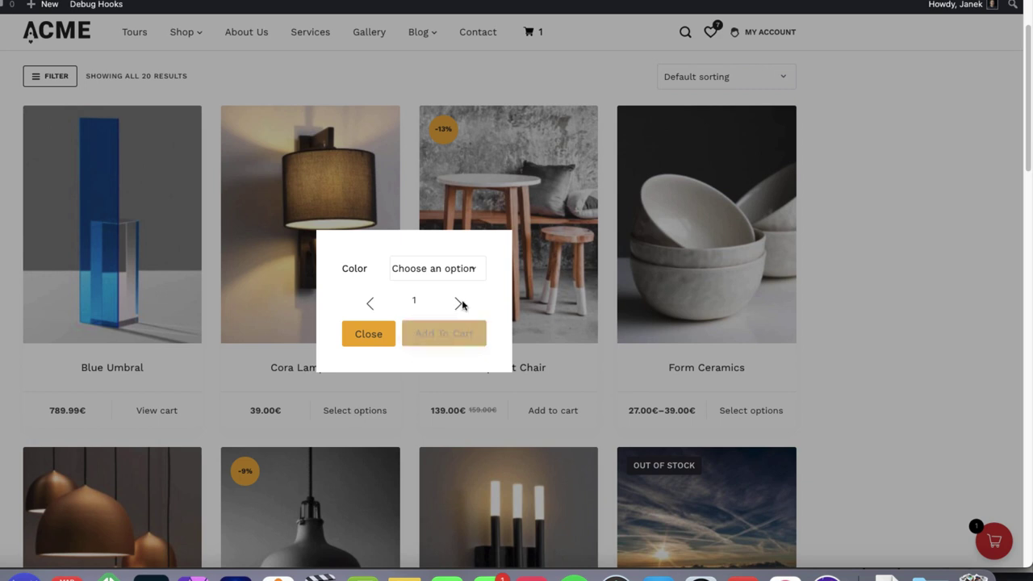
click(437, 268)
click(407, 315)
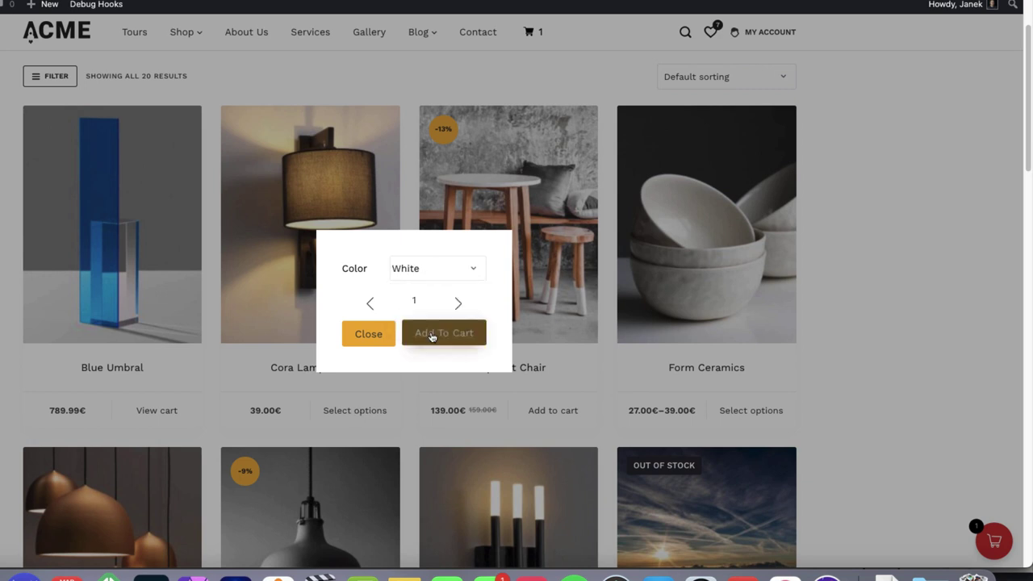
click(426, 332)
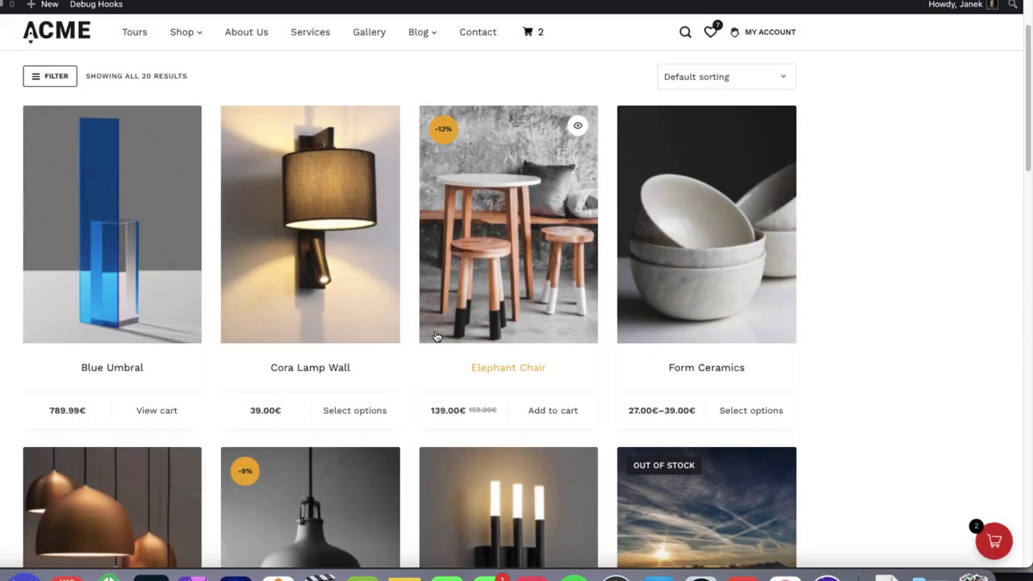
Open the side cart, remove Blue Umbral and browse the best selling products
click(994, 542)
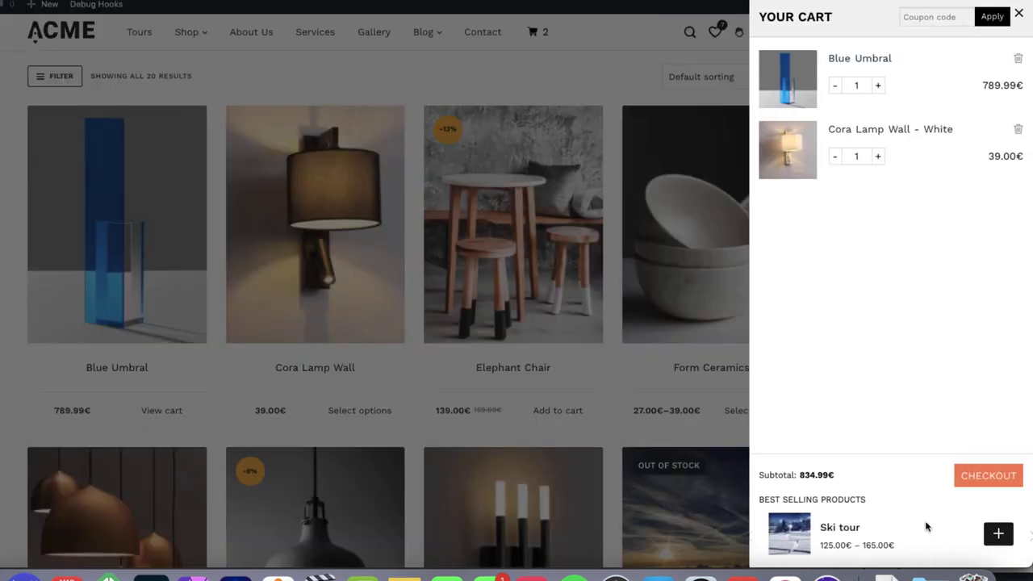
click(1018, 60)
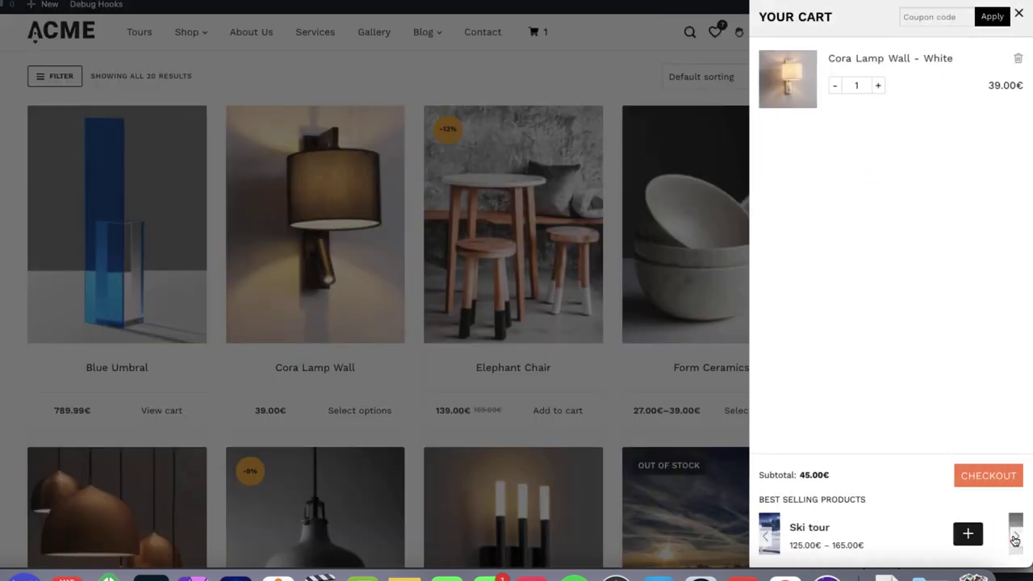
click(999, 536)
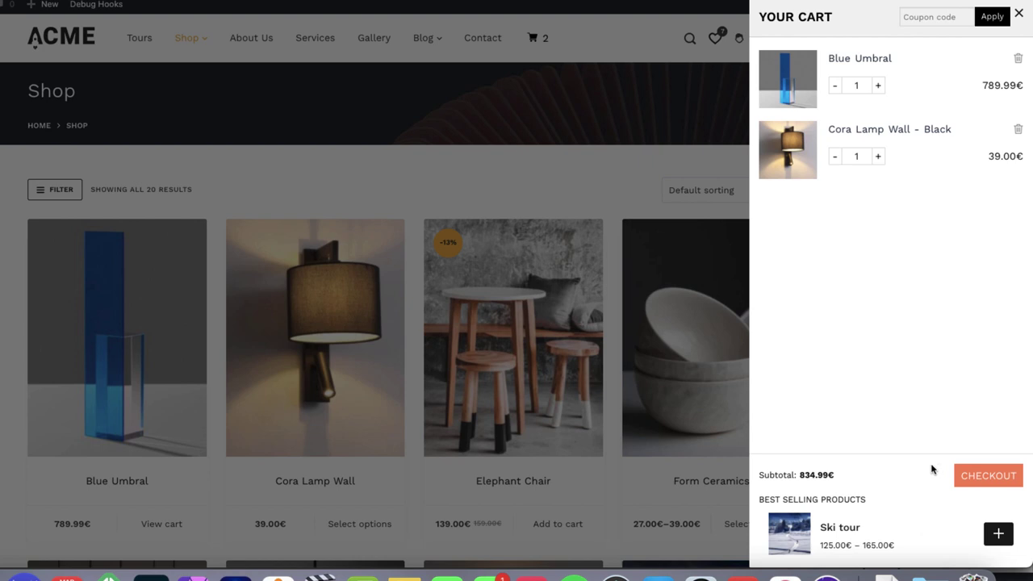
Start checkout in the side cart, enter "Some note" as the order note and continue to order and payment
click(987, 476)
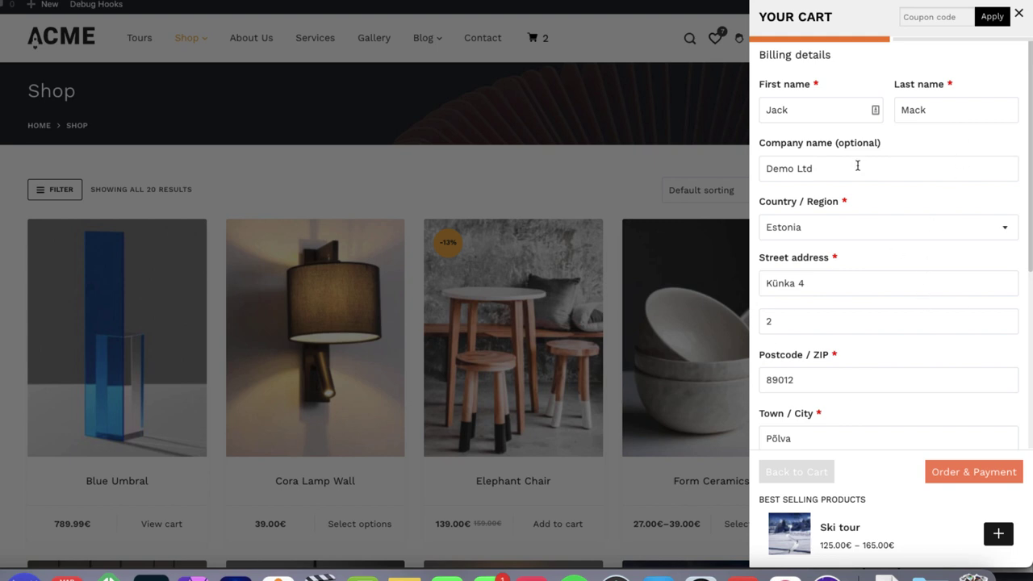
scroll(858, 320, down, 5)
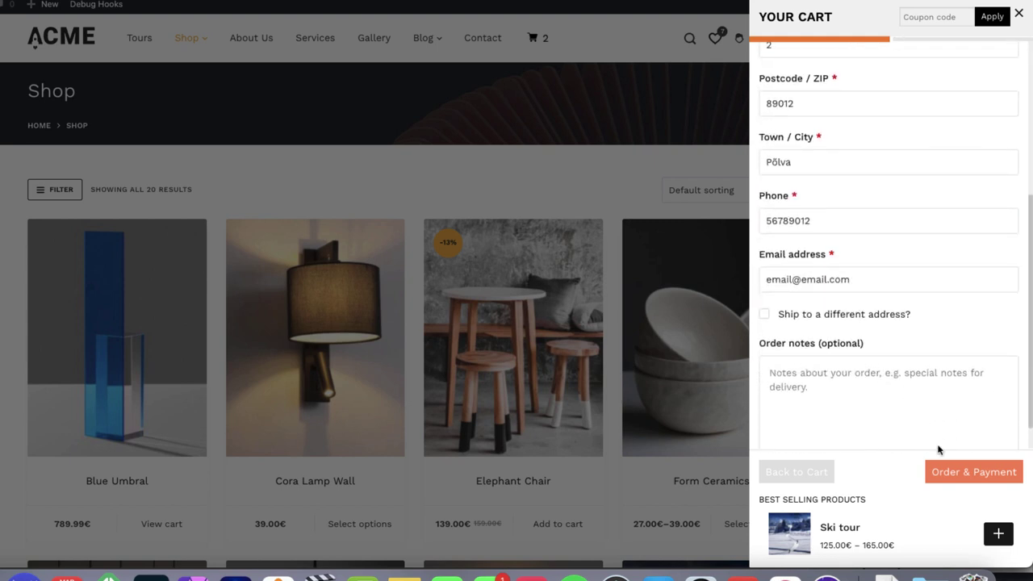
click(825, 380)
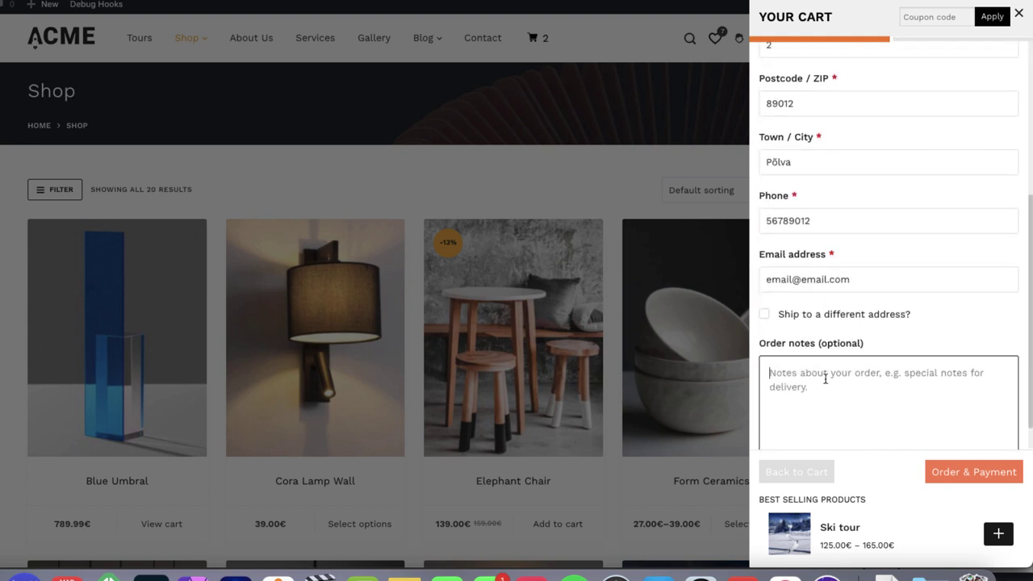
text(Some note)
click(980, 470)
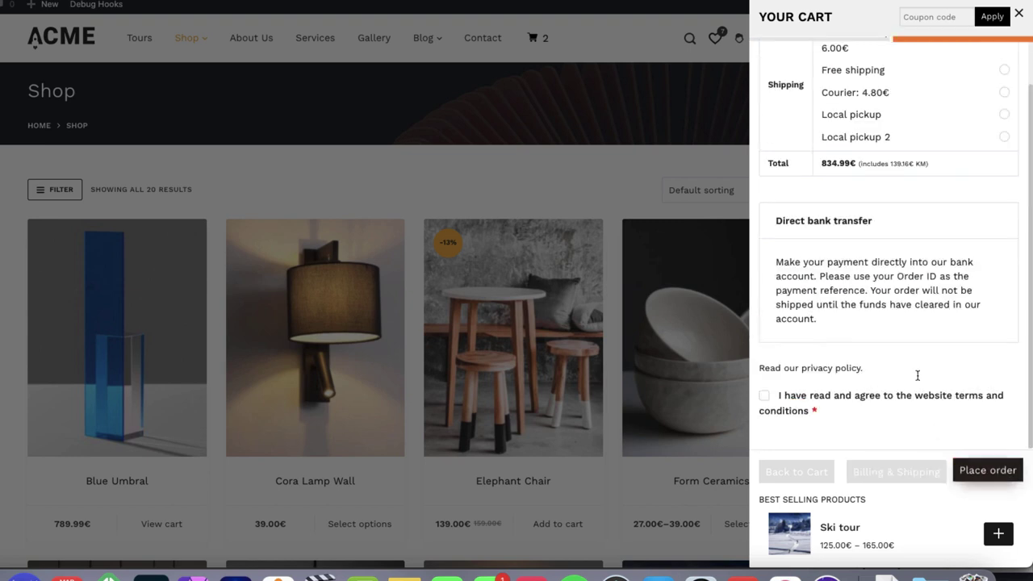
Choose Courier shipping, agree to the website terms and conditions, and place the order
click(1004, 124)
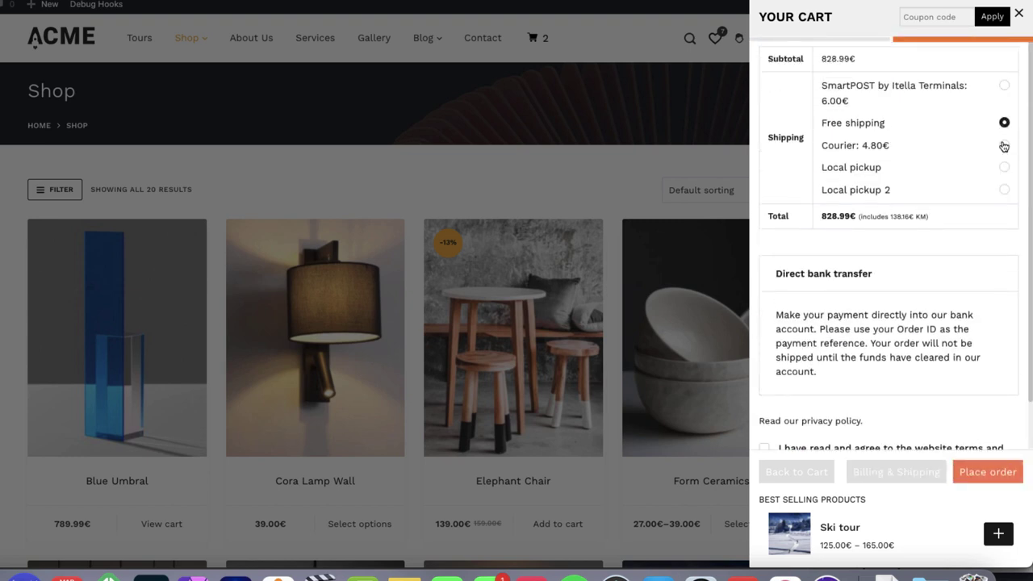
click(1004, 146)
scroll(859, 350, down, 1)
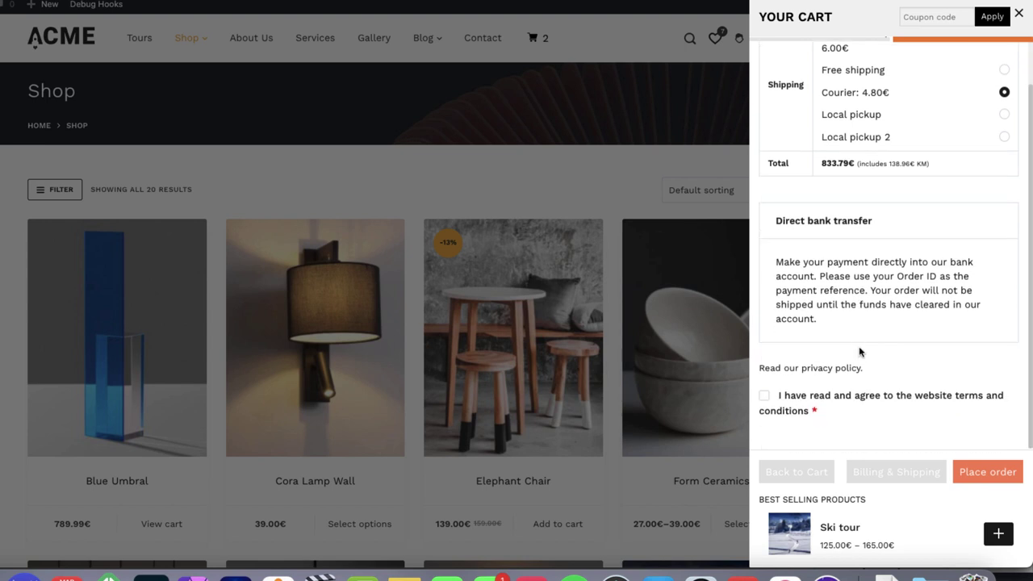
click(764, 397)
click(981, 474)
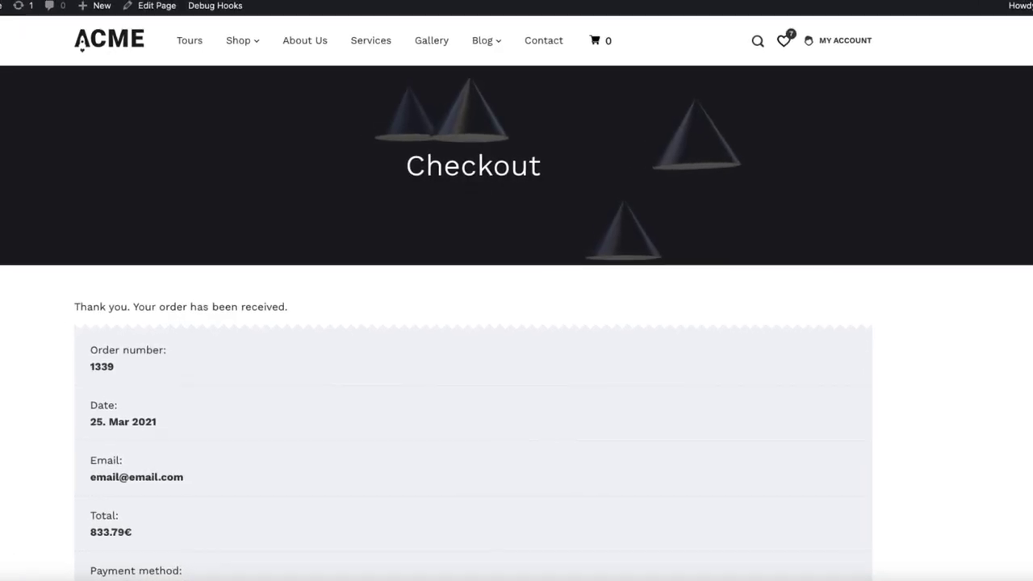
Open the Golden Lamp from the Ligtning shop category and add it to the cart twice
mouse_move(260, 46)
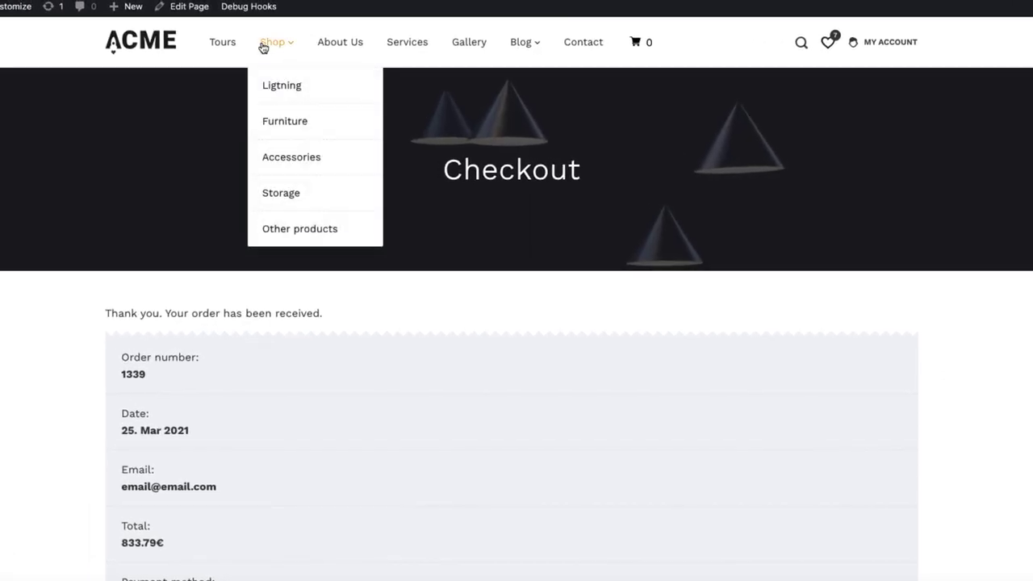
click(277, 86)
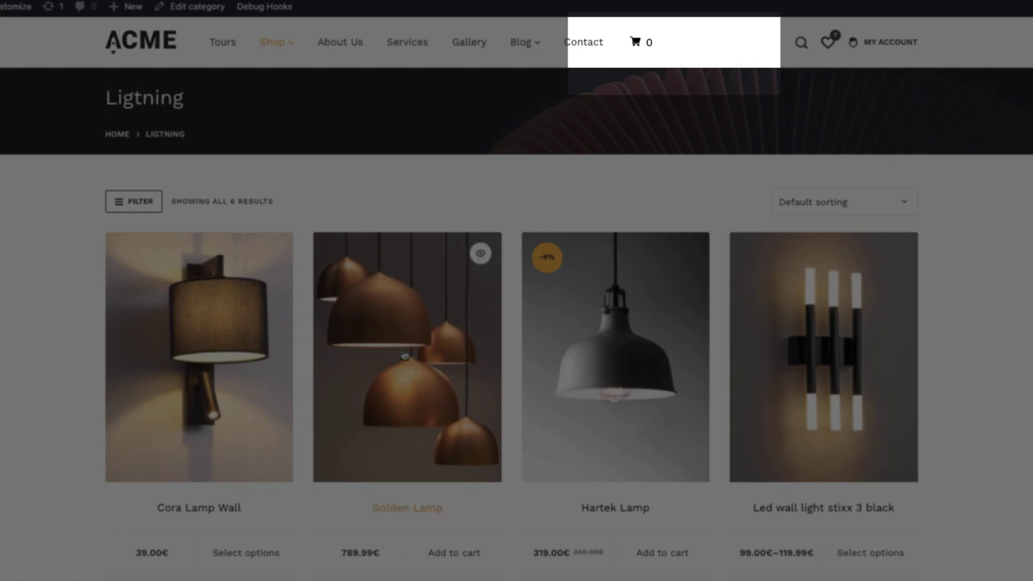
click(405, 353)
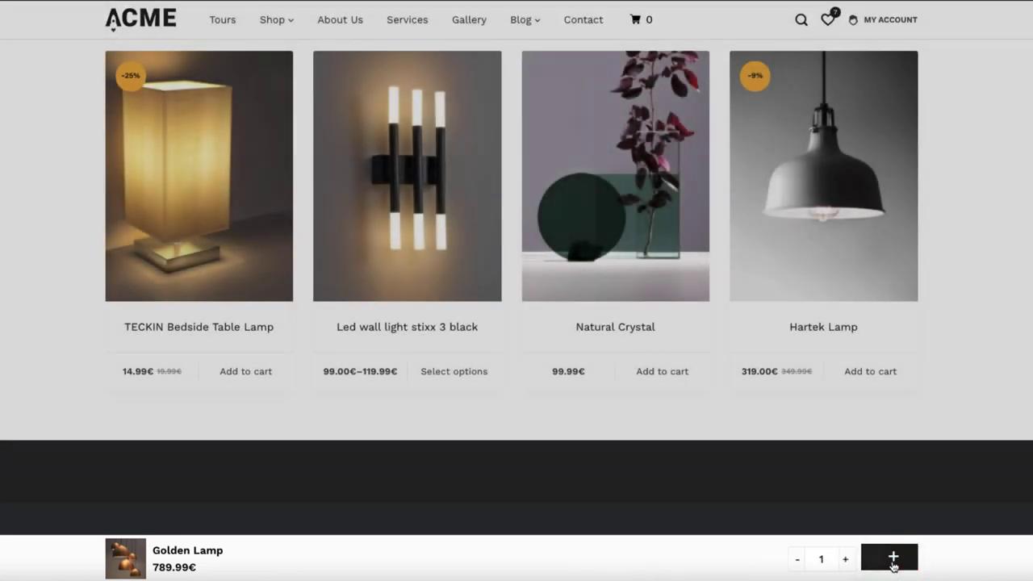
click(893, 561)
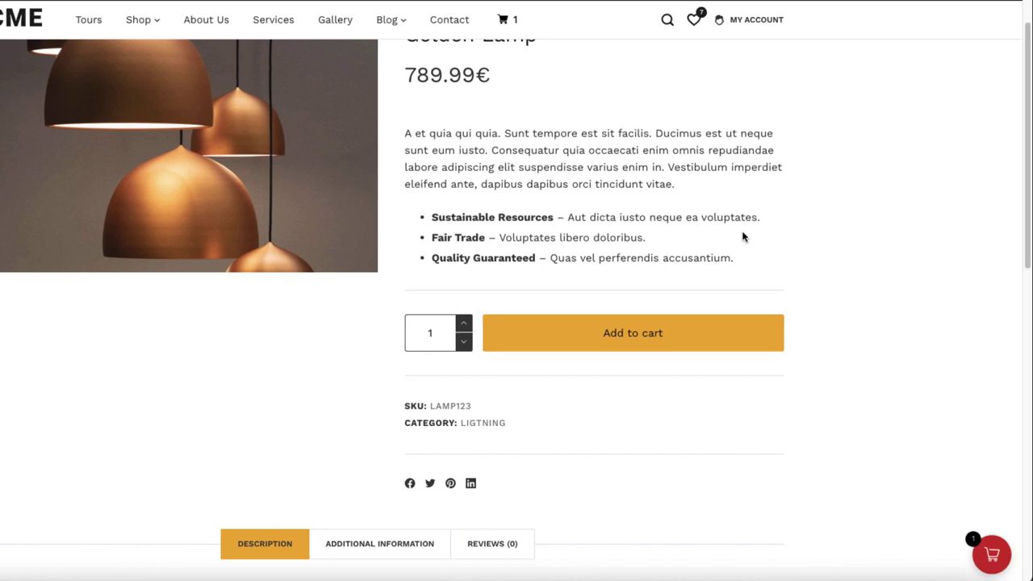
click(619, 334)
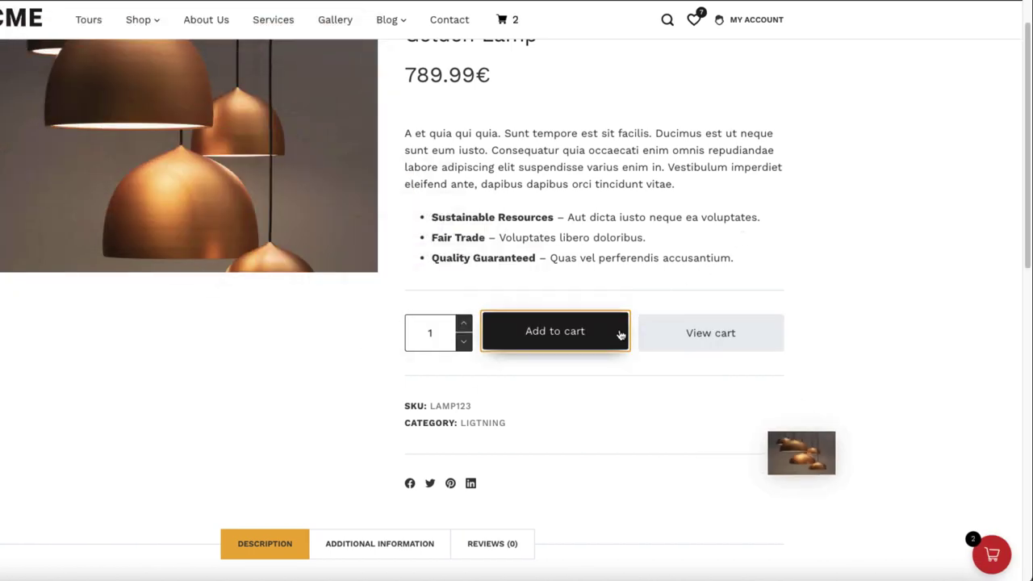
Raise the Golden Lamp's quantity to 3 in the side cart and set it back to 2
click(991, 555)
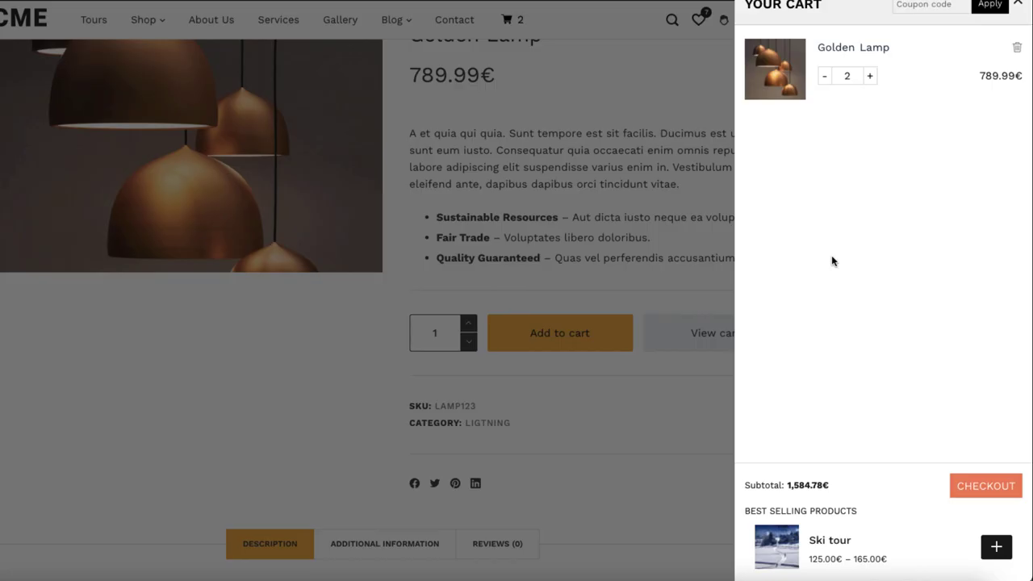
click(869, 76)
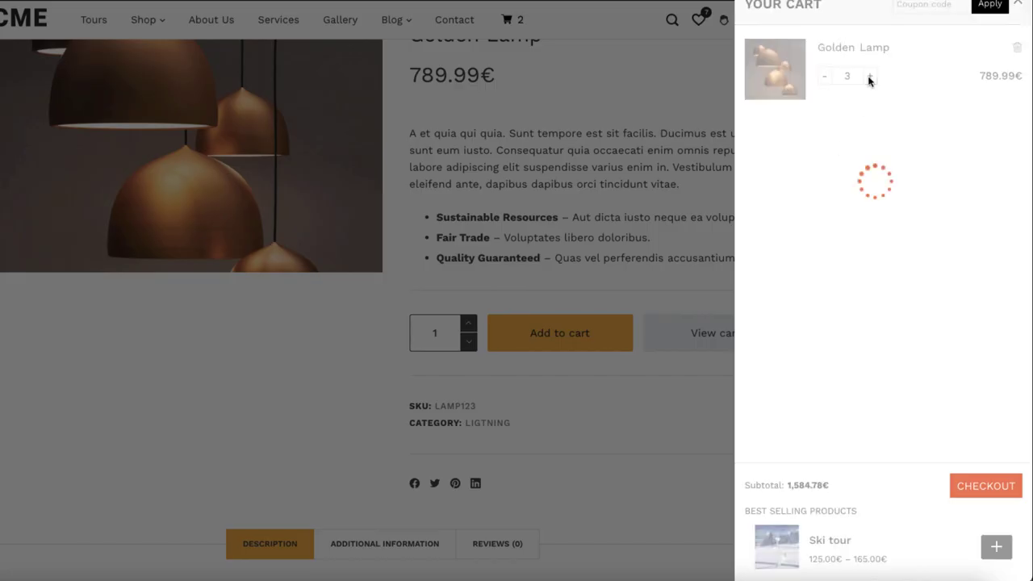
click(824, 77)
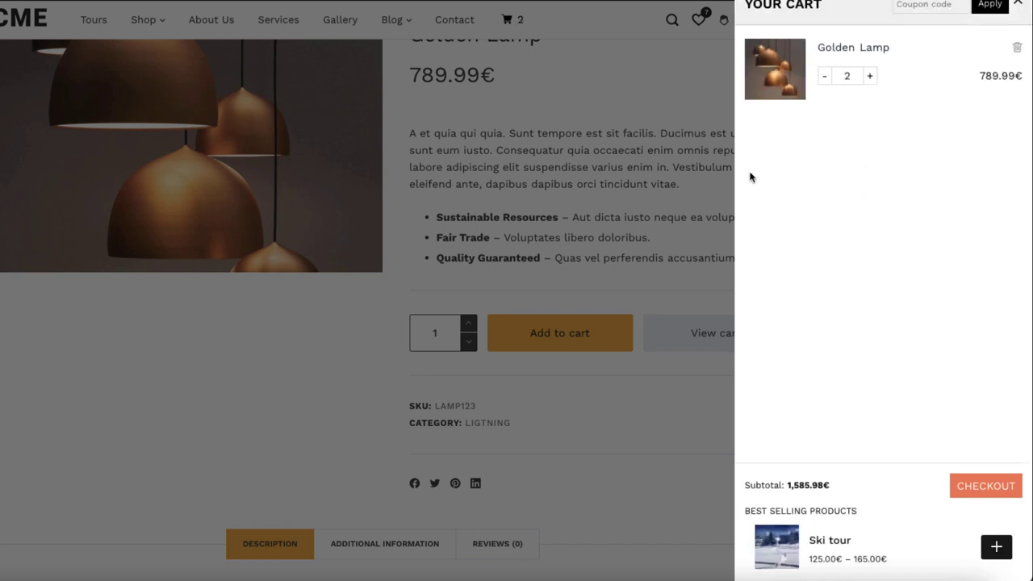
click(222, 391)
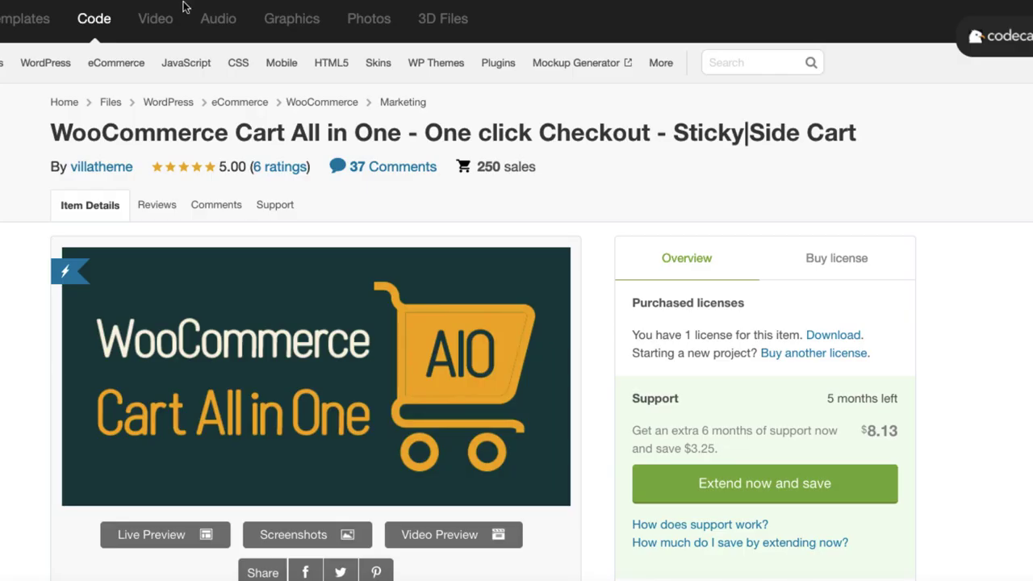
Review the Regular License price and purchase options of the WooCommerce Cart All in One plugin on CodeCanyon
click(846, 266)
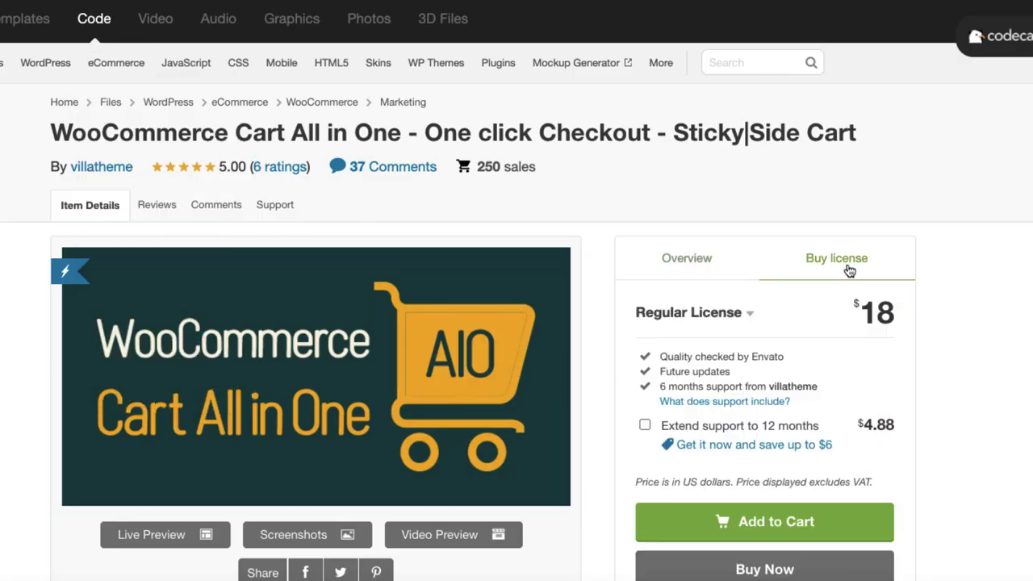
scroll(944, 255, down, 2)
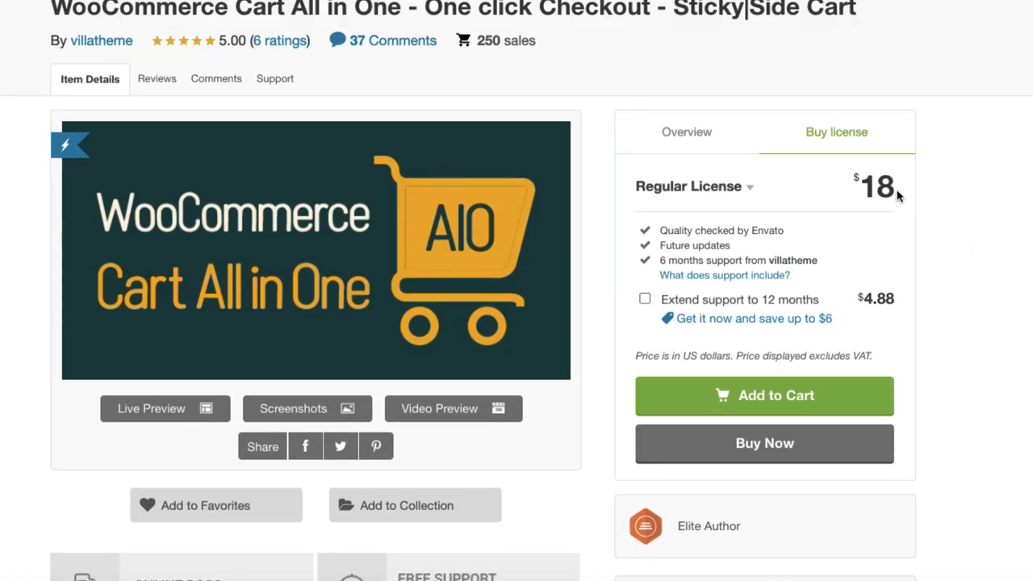
drag(898, 188, 870, 188)
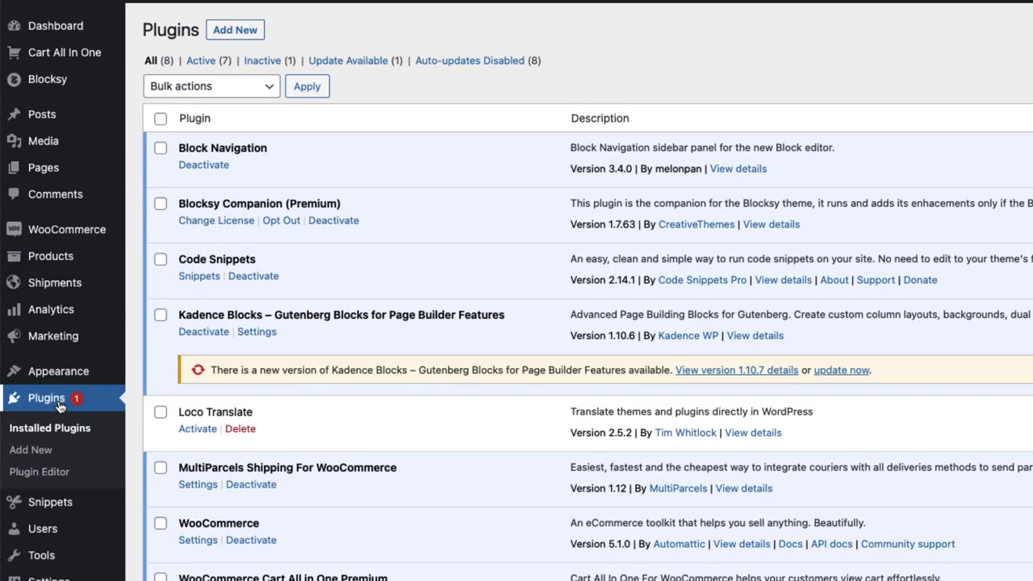
Open the plugin upload form in the WordPress admin, and go to the Cart All In One settings page
click(248, 38)
click(269, 33)
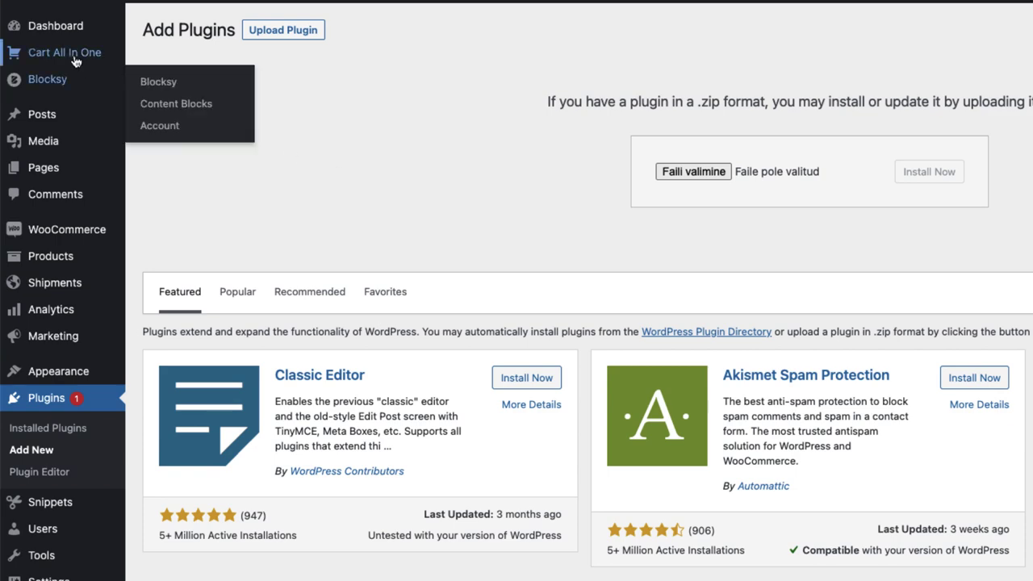
mouse_move(77, 62)
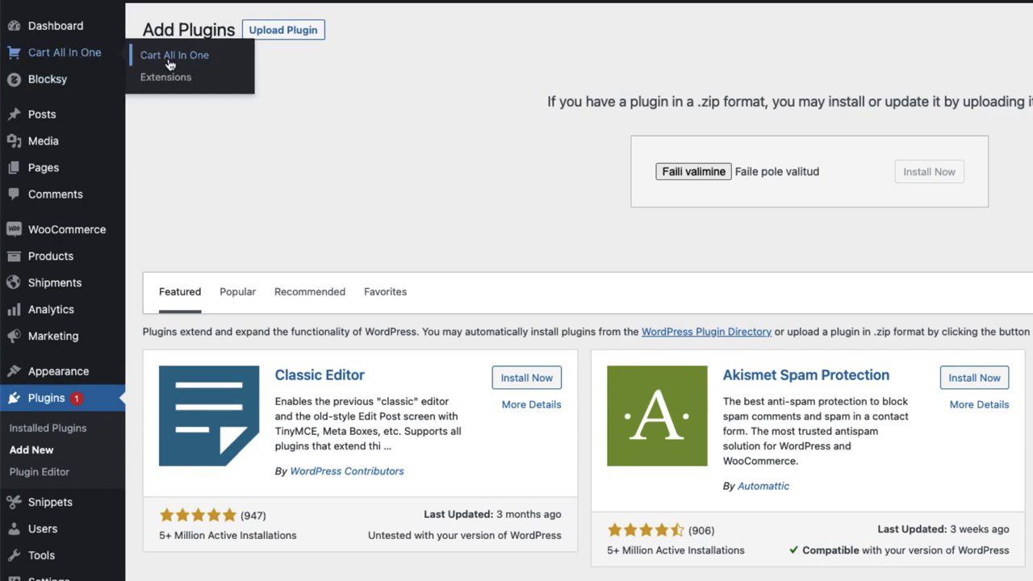
click(169, 64)
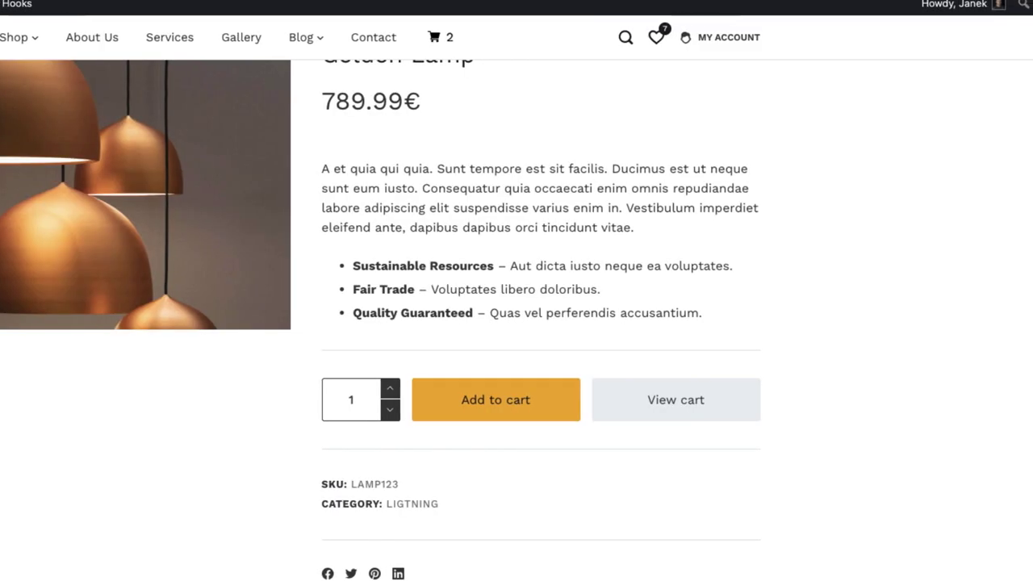
Save the Cart All In One settings with the sidebar cart disabled, and check the floating cart icon on the Golden Lamp page
scroll(939, 522, down, 2)
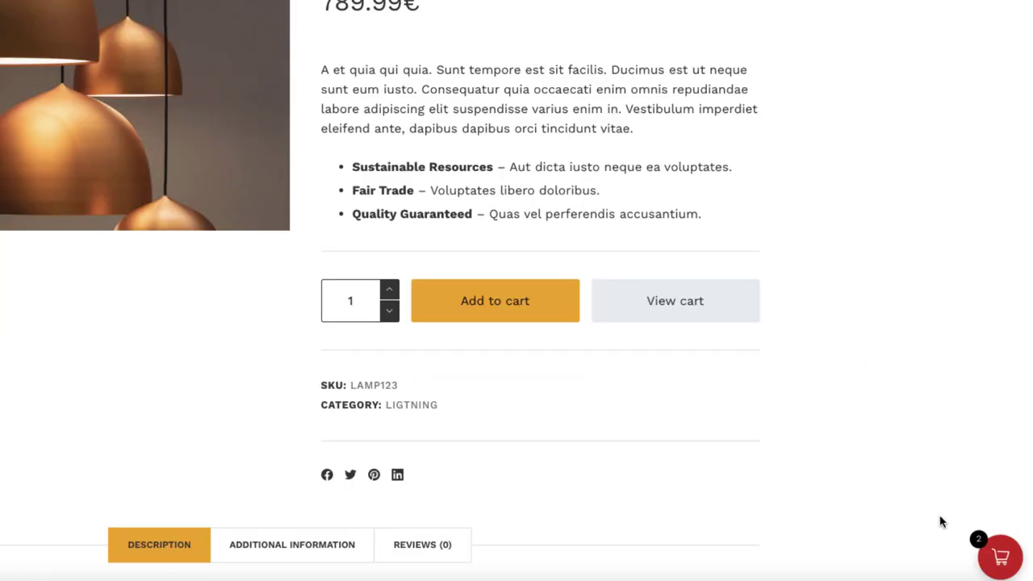
click(1000, 558)
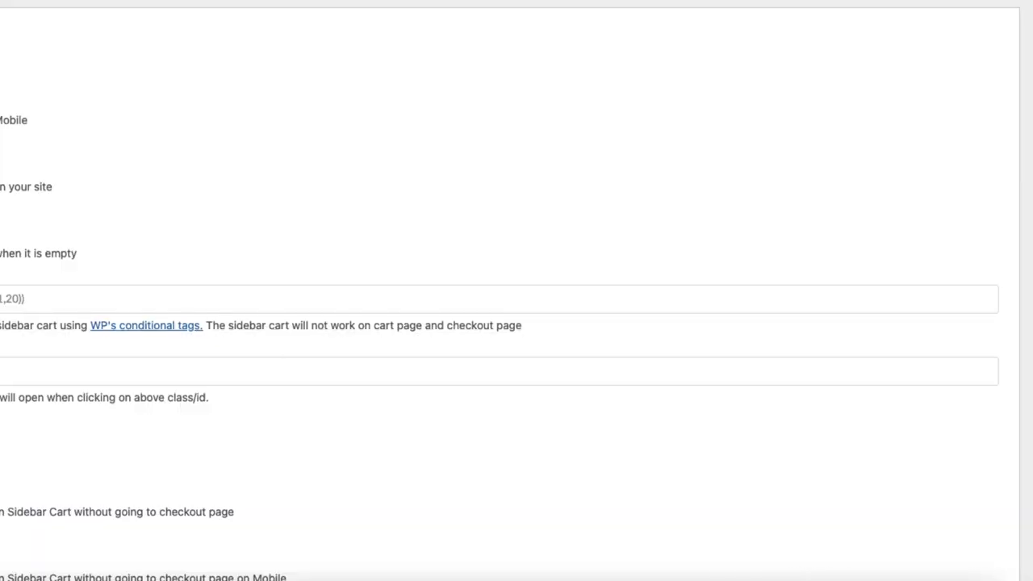
scroll(349, 328, down, 5)
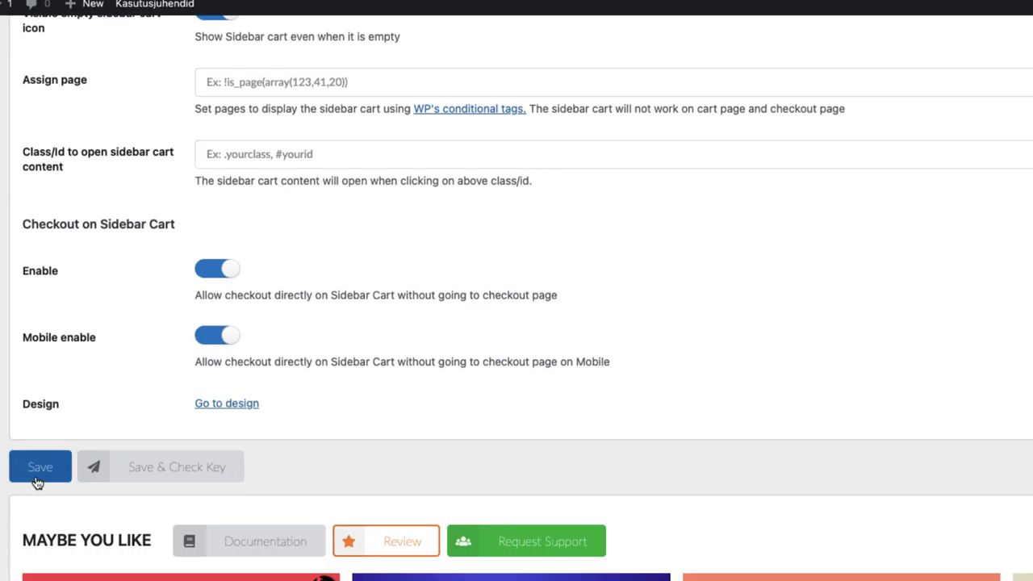
click(37, 483)
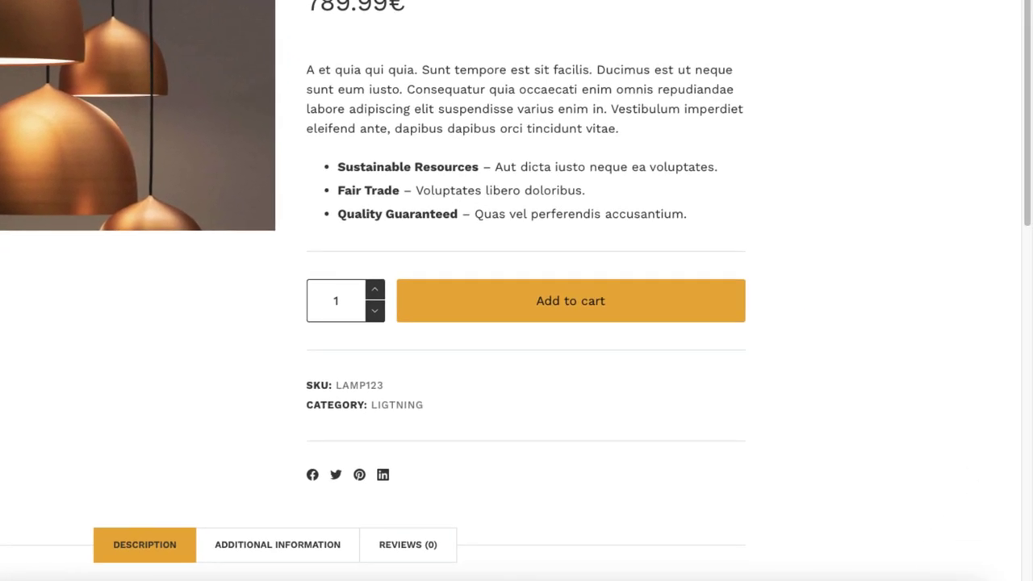
scroll(969, 89, up, 2)
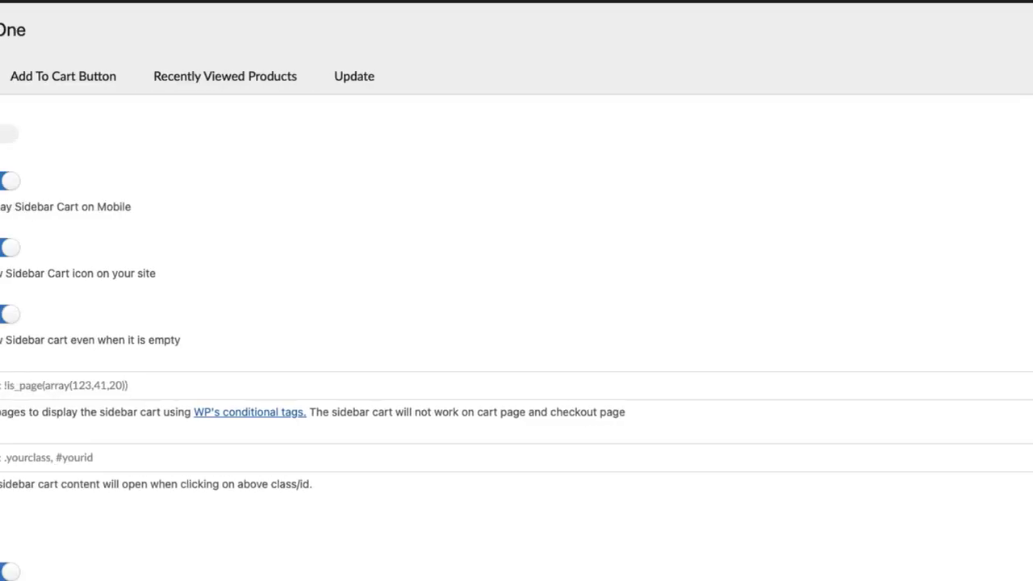
Re-enable the sidebar cart, look over its display options, and open the side cart from the floating icon on the Golden Lamp page
click(1, 136)
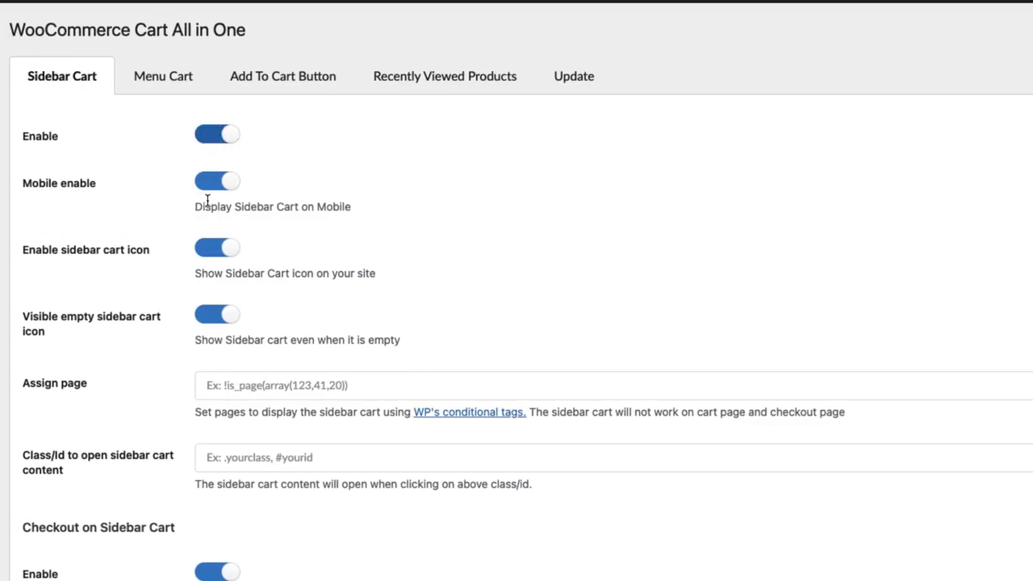
scroll(421, 233, down, 1)
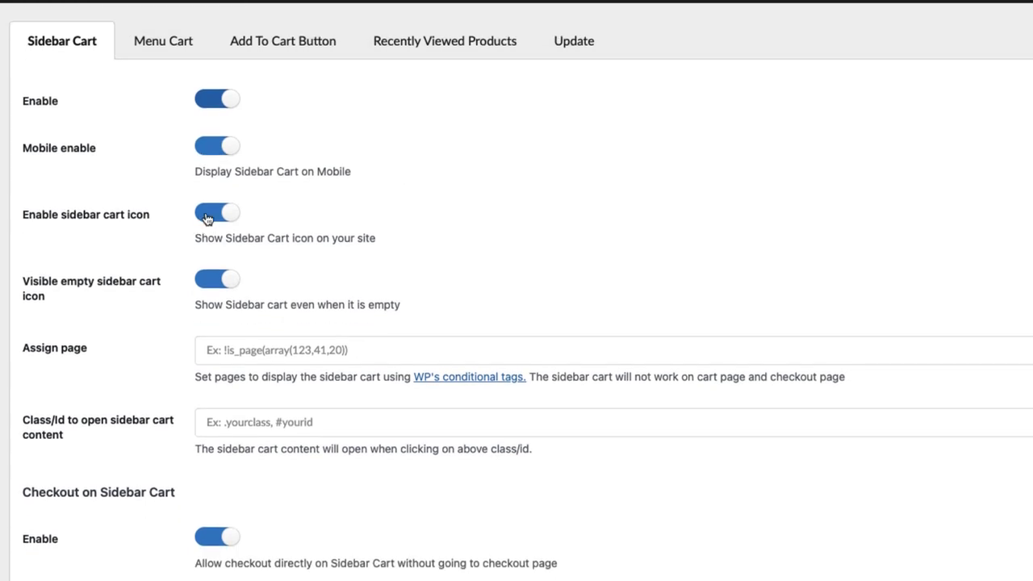
scroll(315, 355, down, 4)
scroll(315, 356, up, 5)
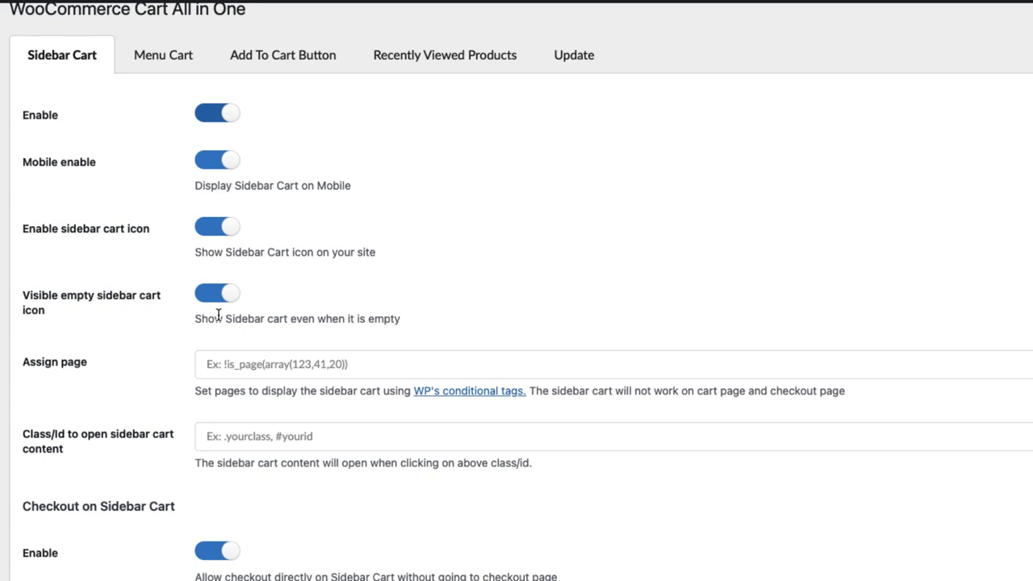
scroll(500, 304, down, 5)
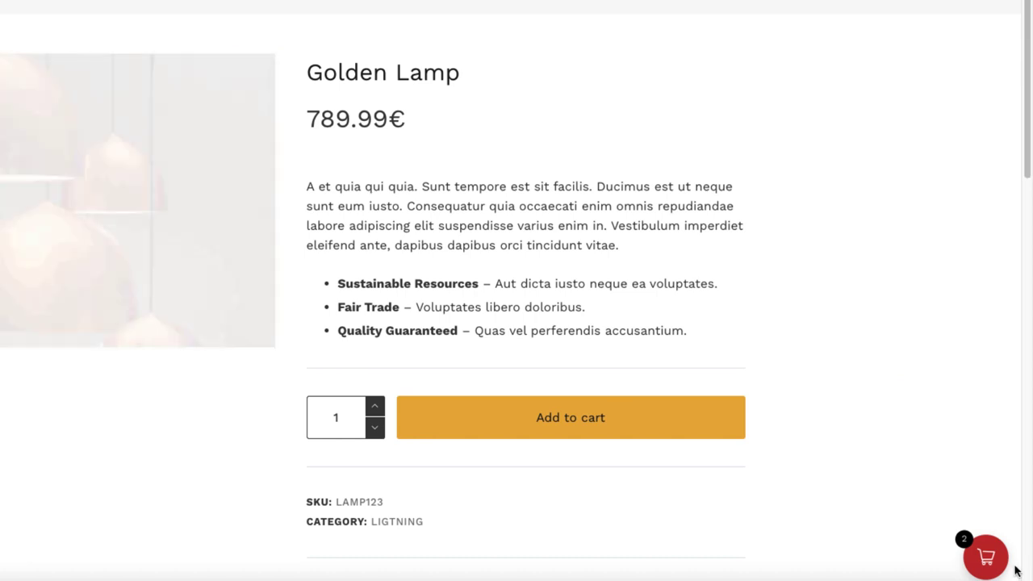
click(985, 557)
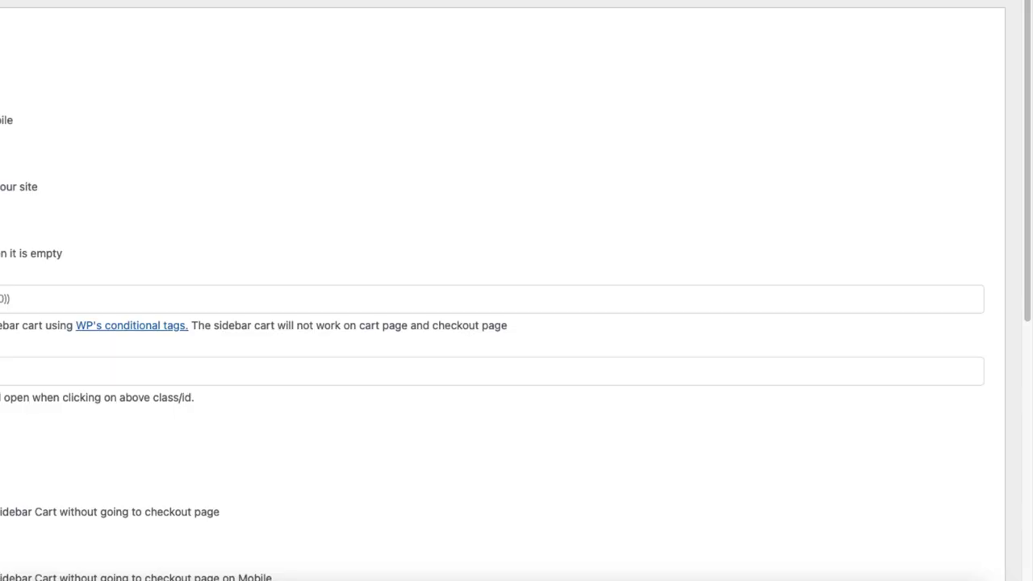
Add the Footer and Footer middle menus to the Menu Cart settings and remove both again
click(181, 30)
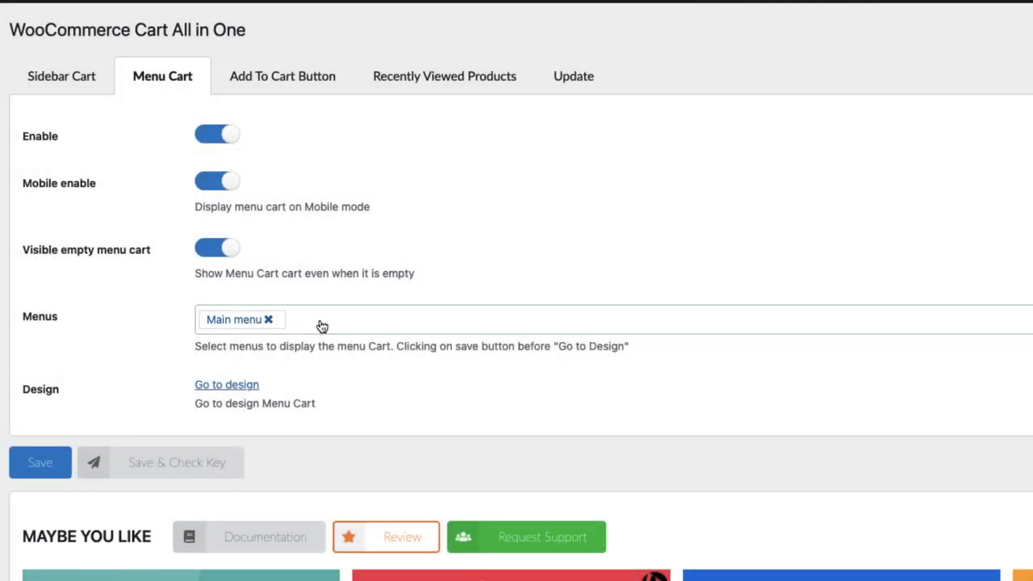
click(321, 325)
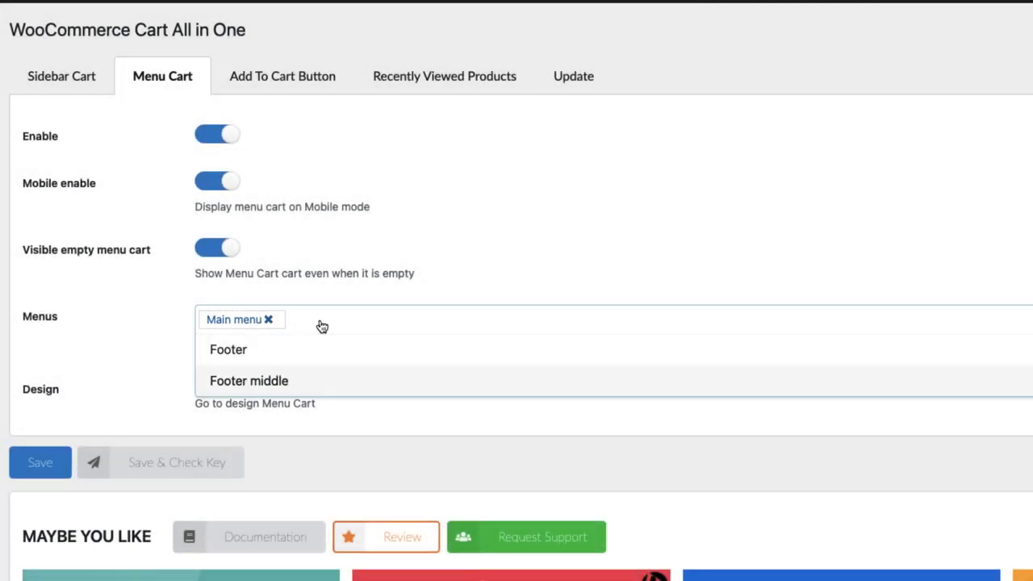
click(237, 349)
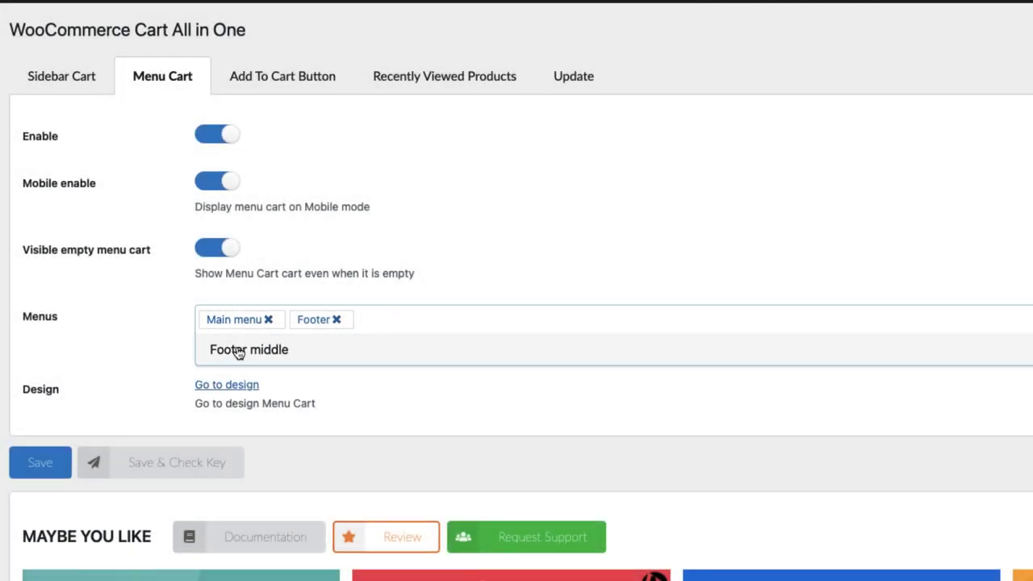
click(283, 349)
click(336, 320)
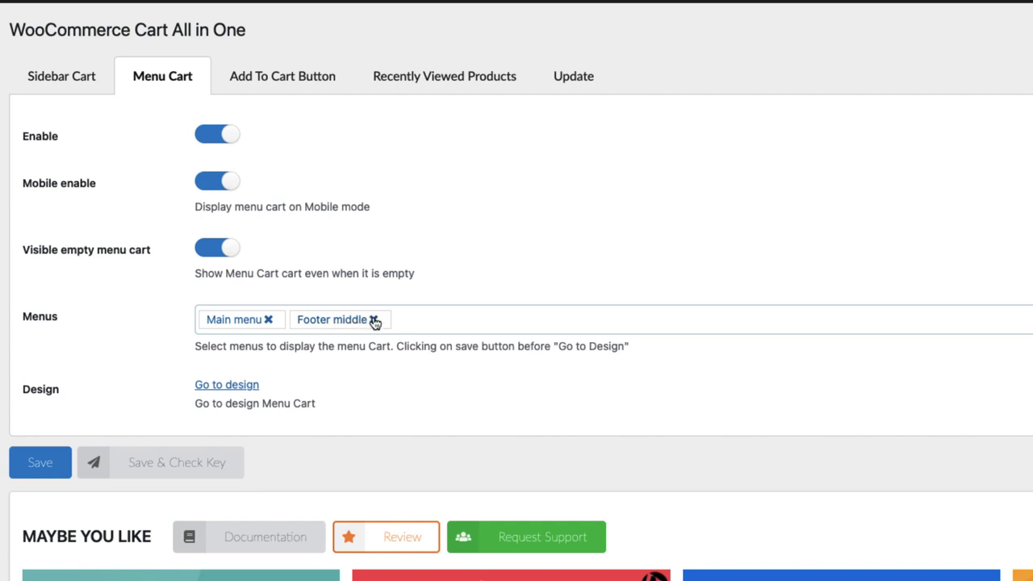
click(374, 320)
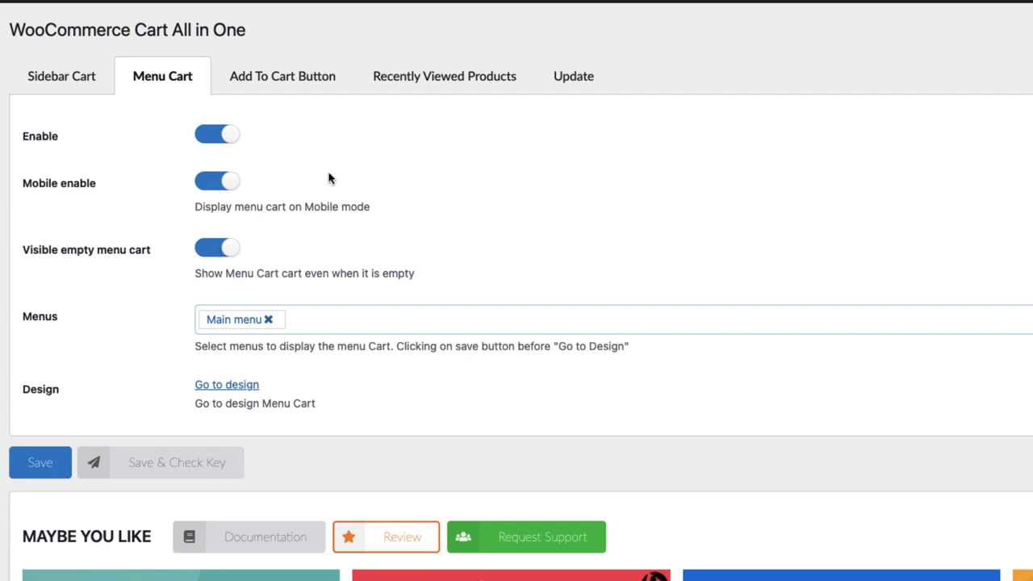
Turn off the AJAX add-to-cart notification, save the settings, and open the Cora Lamp Wall's variation pop-up on the shop page
click(284, 77)
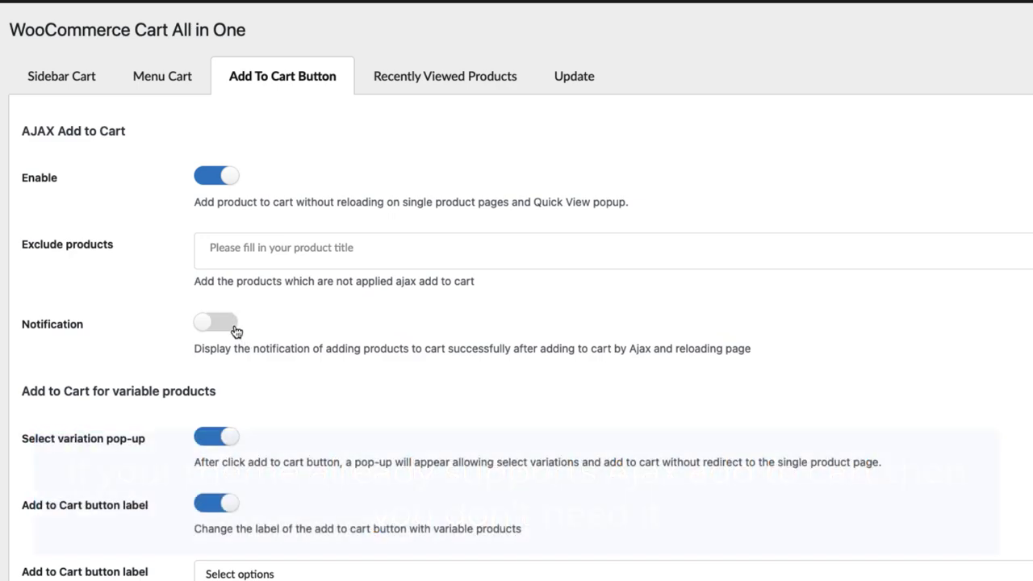
click(233, 323)
scroll(459, 369, down, 10)
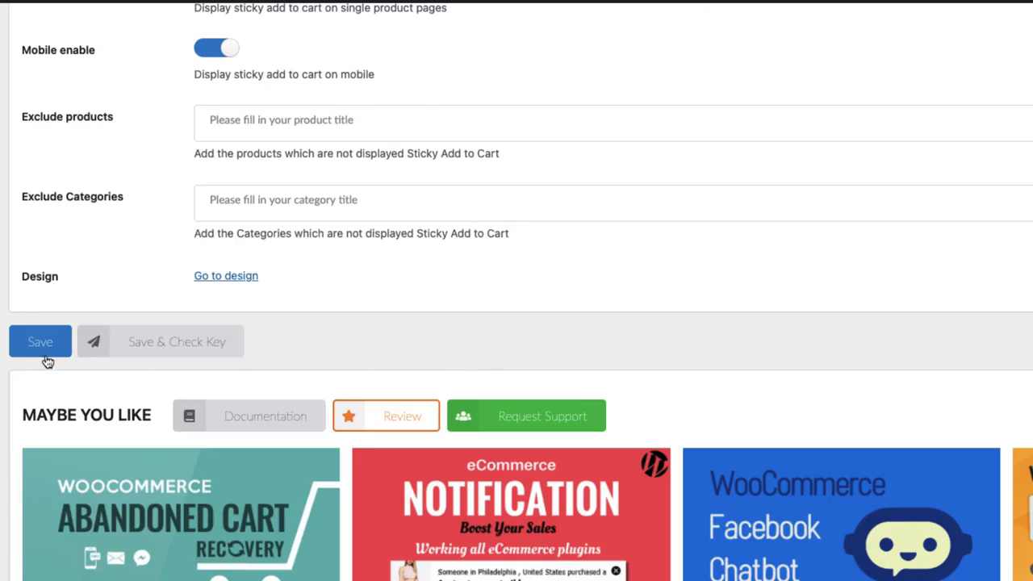
click(44, 355)
scroll(126, 172, up, 6)
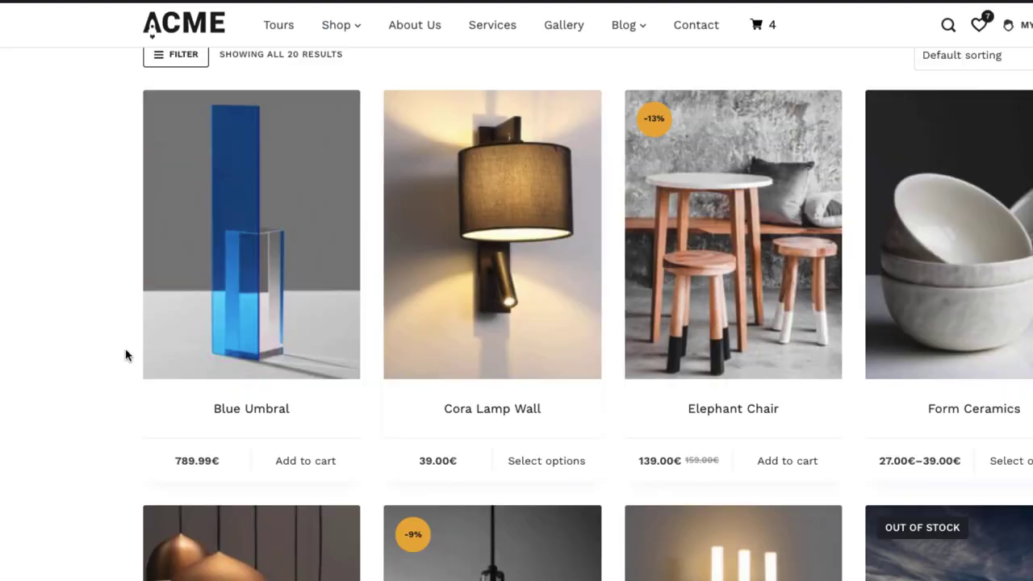
click(548, 466)
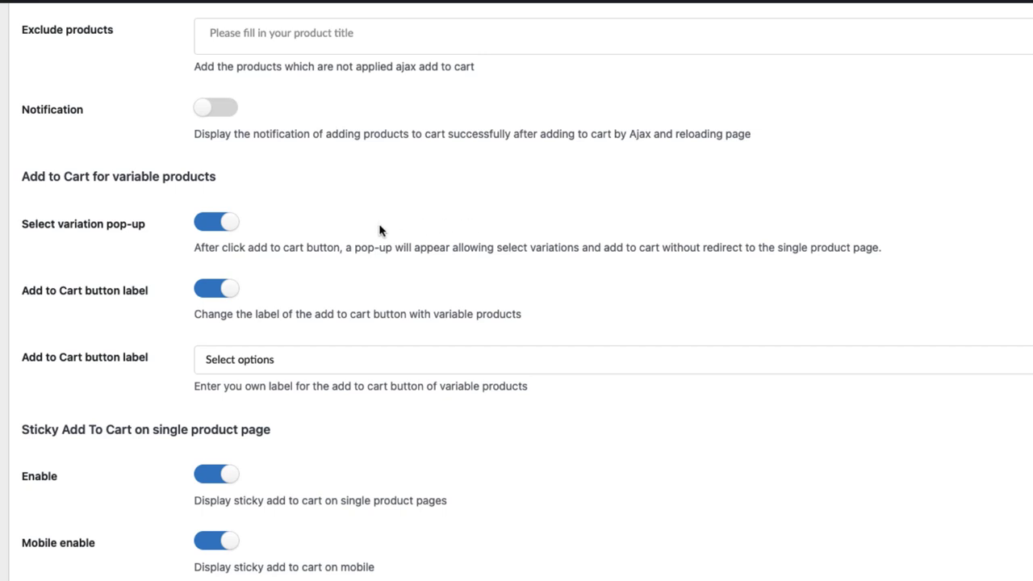
Set the Add to Cart button label for variable products to "Add to cart" and save the settings
triple_click(264, 359)
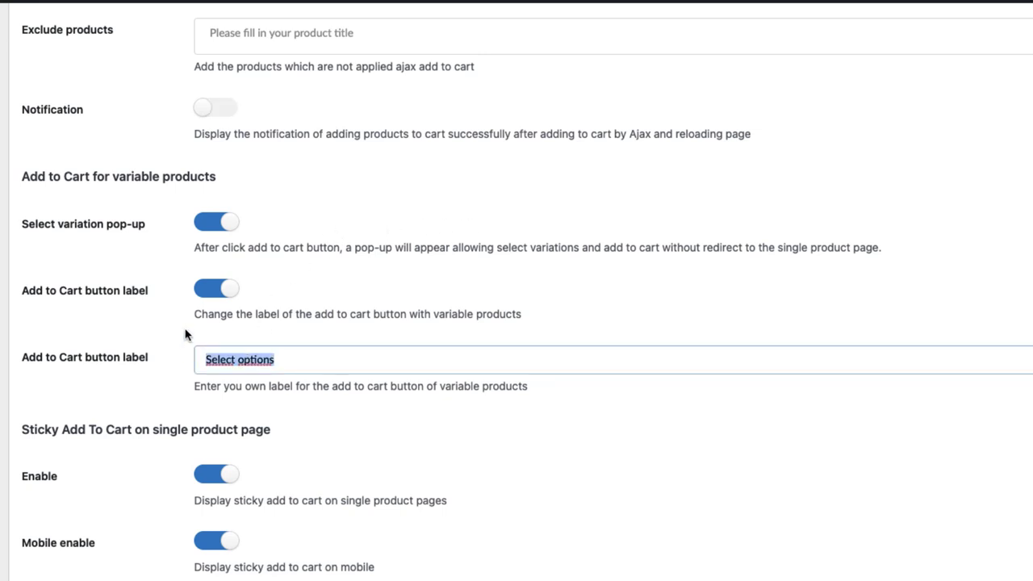
text(Add to cart)
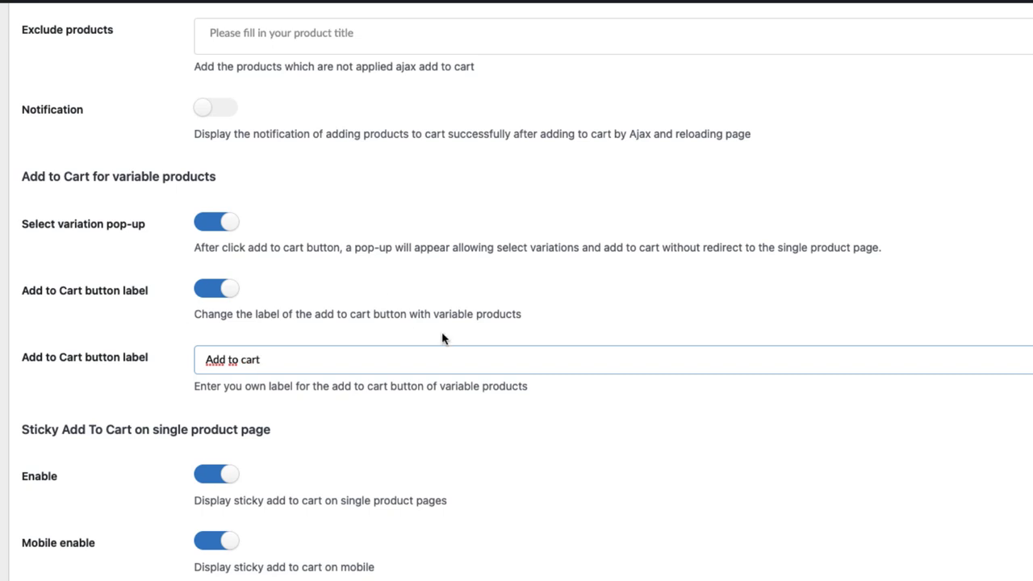
scroll(443, 339, down, 5)
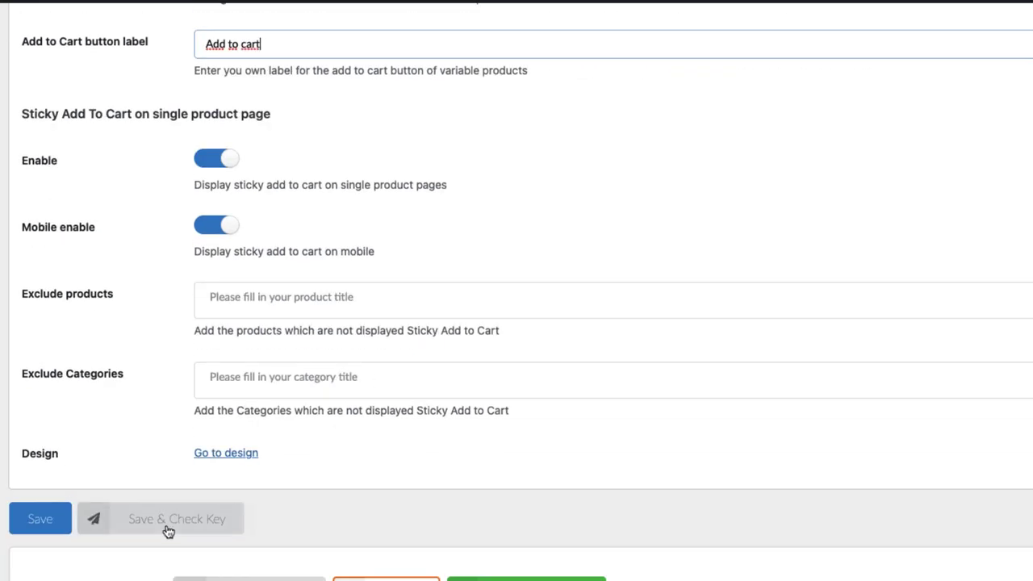
click(60, 508)
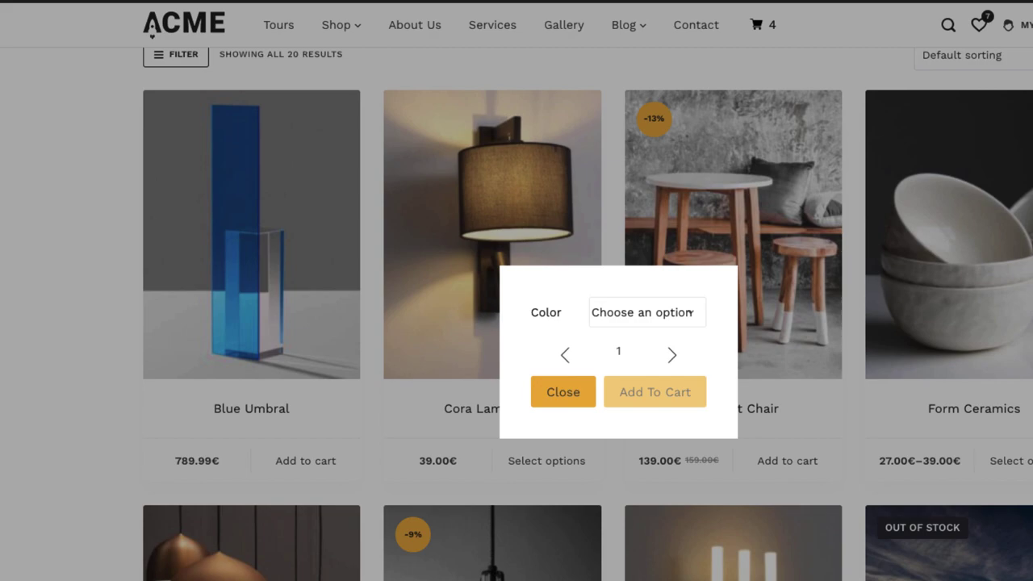
Reload the shop page and add two Cora Lamp Wall items in Chrome to the cart through the variation pop-up
key(F5)
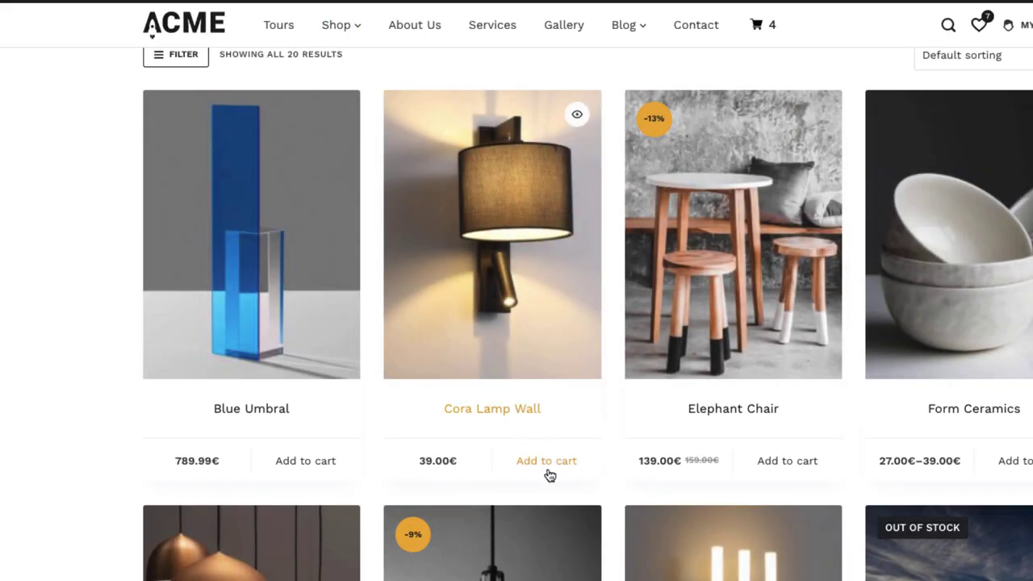
click(542, 461)
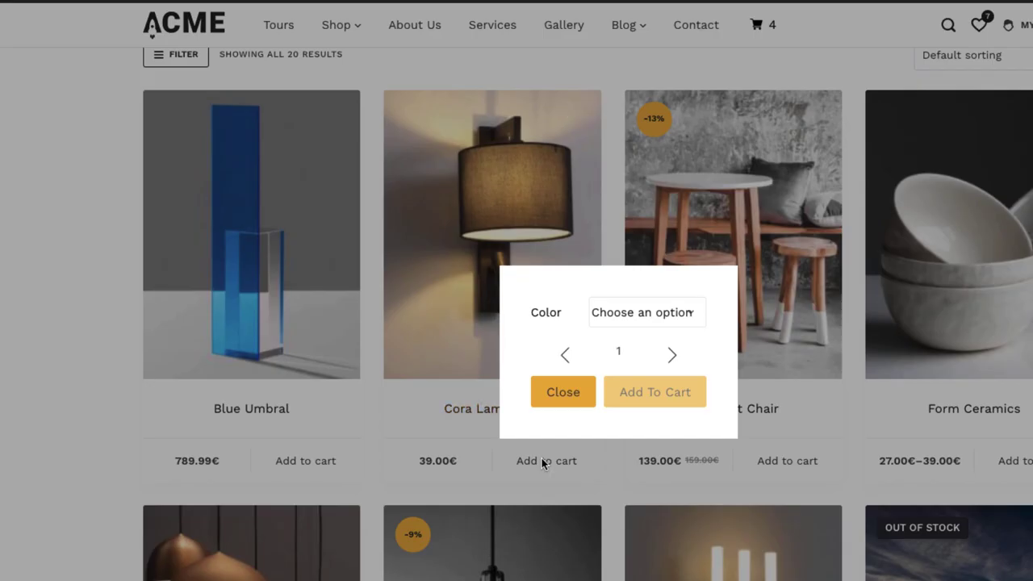
click(655, 316)
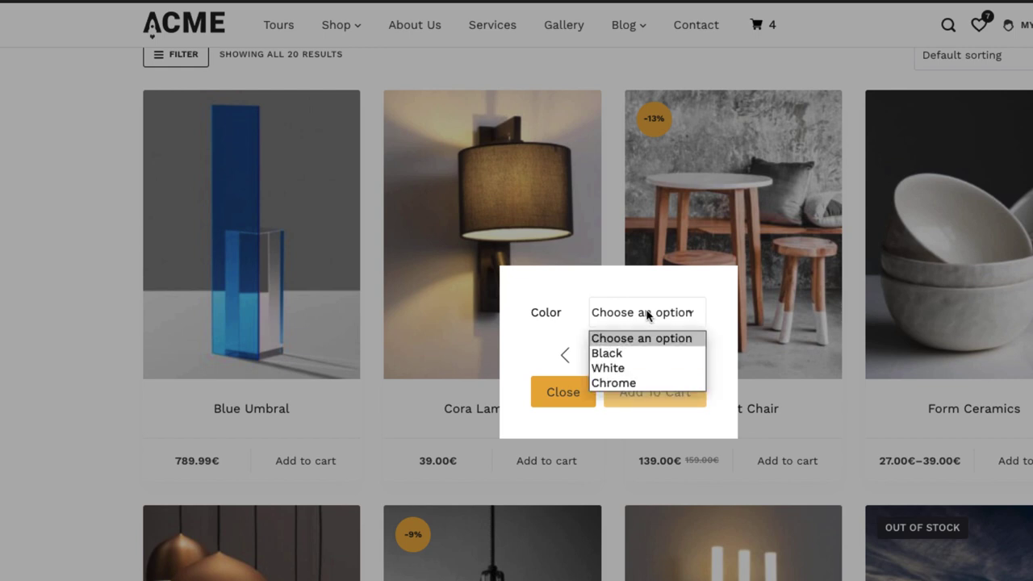
click(612, 388)
click(671, 356)
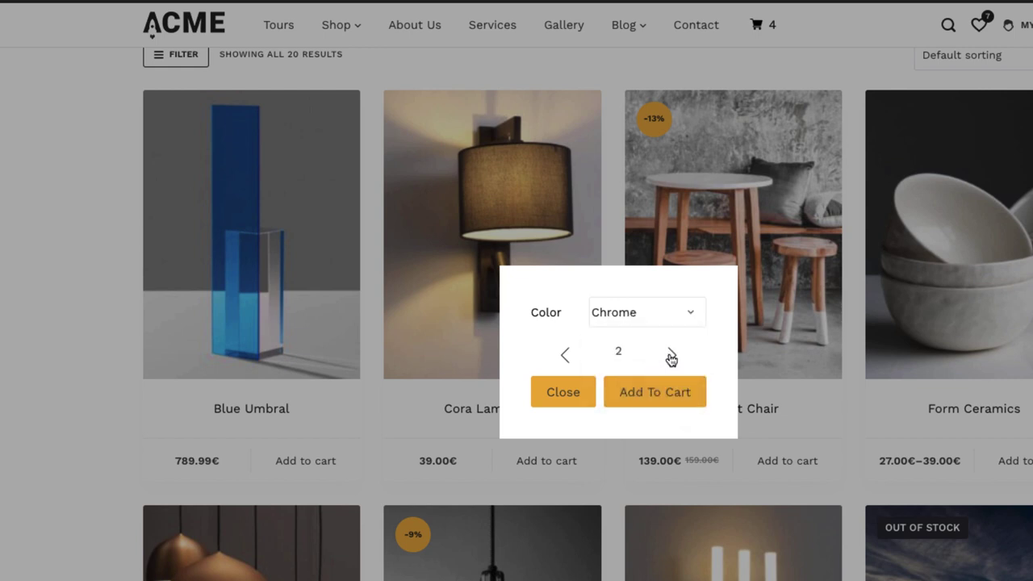
click(671, 396)
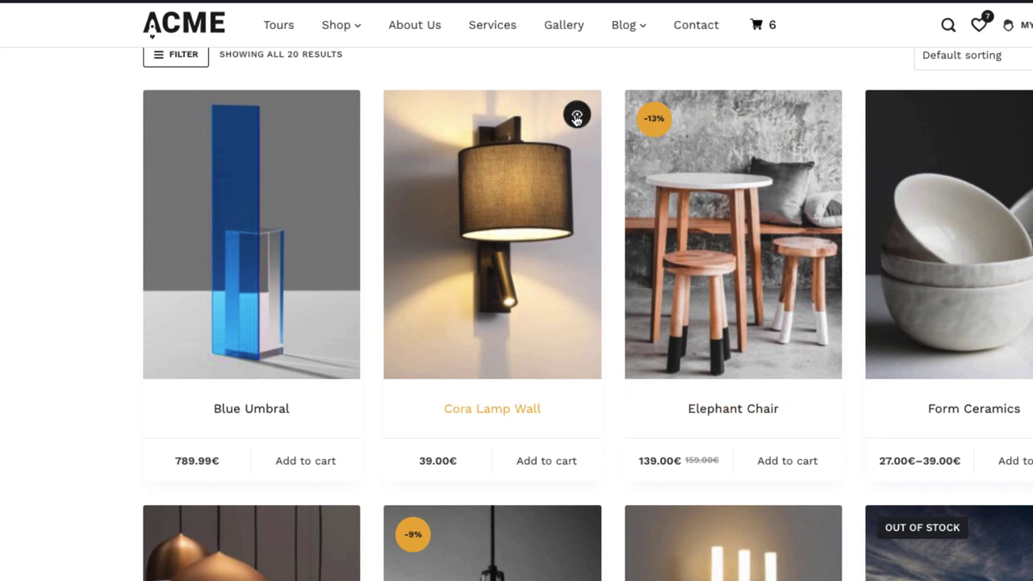
Add one Cora Lamp Wall in White to the cart from its quick view, and close the quick view
click(577, 117)
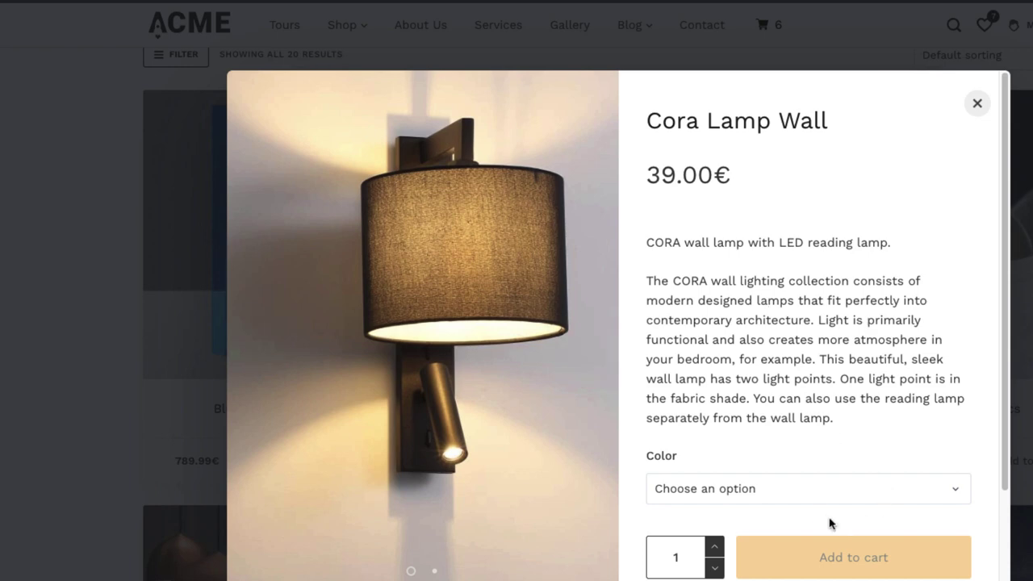
click(817, 499)
click(698, 545)
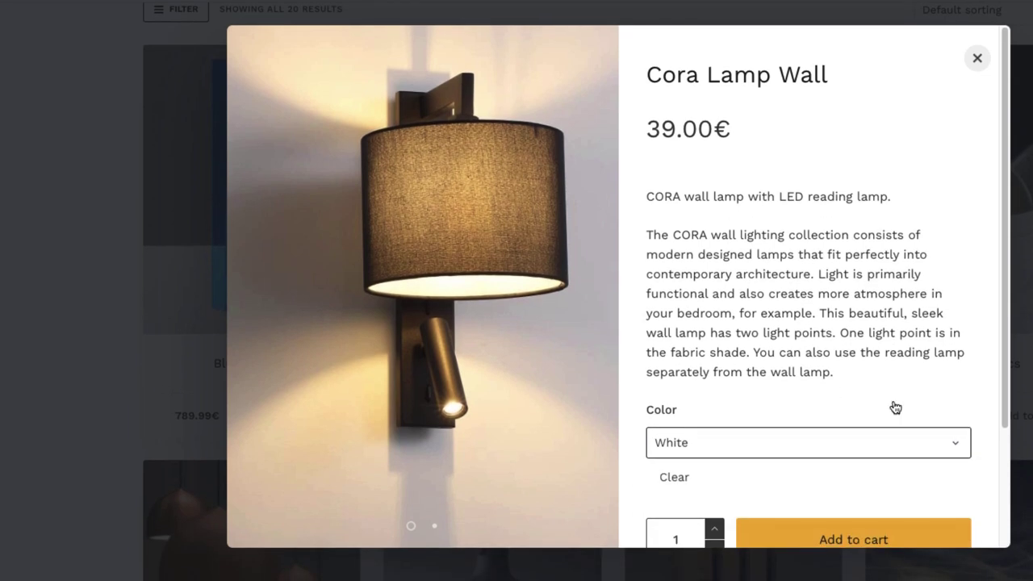
scroll(894, 408, down, 2)
click(840, 389)
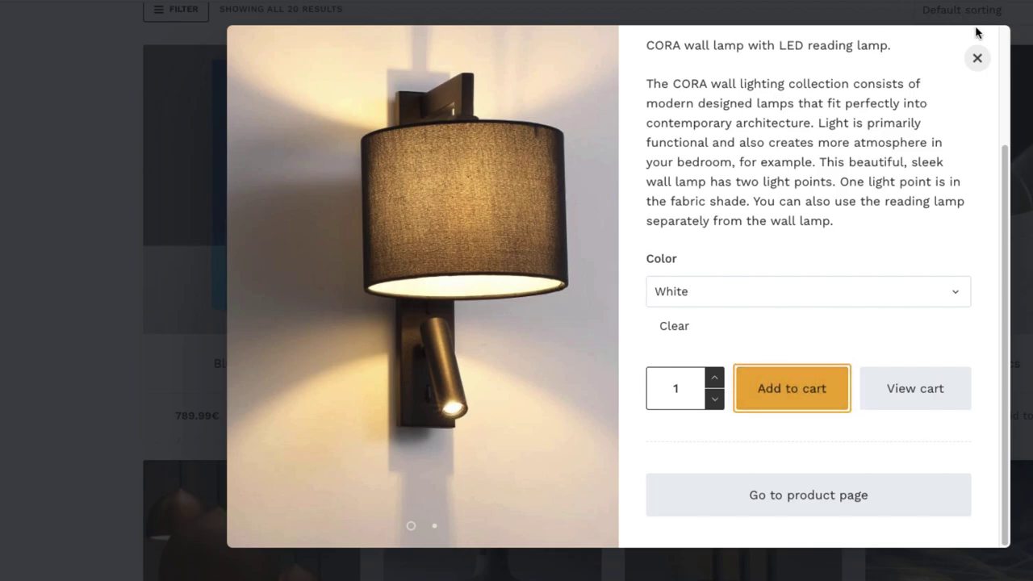
click(977, 57)
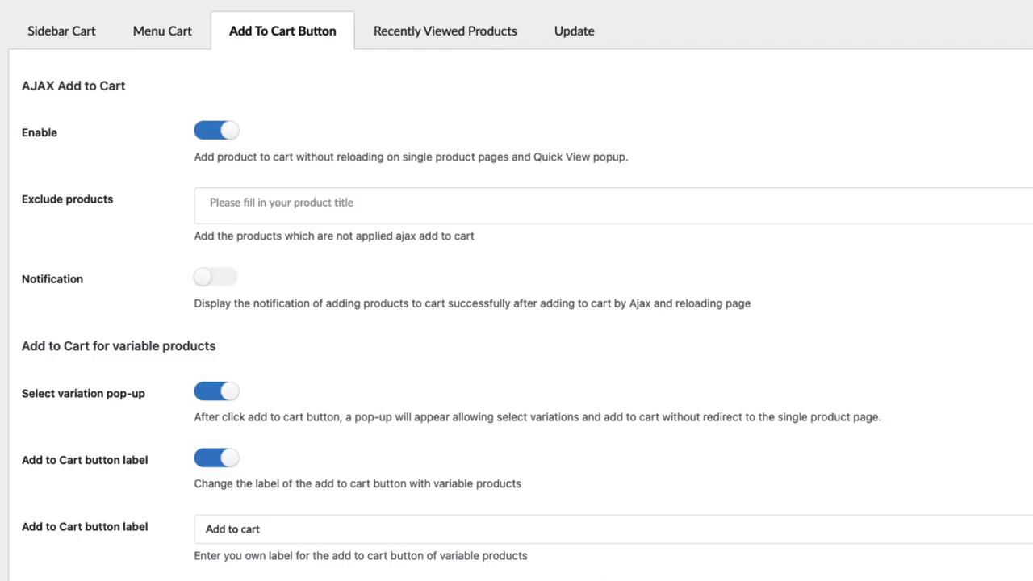
Check the sticky add to cart on the Elephant Chair product page, and save the Add To Cart Button settings
scroll(542, 161, down, 5)
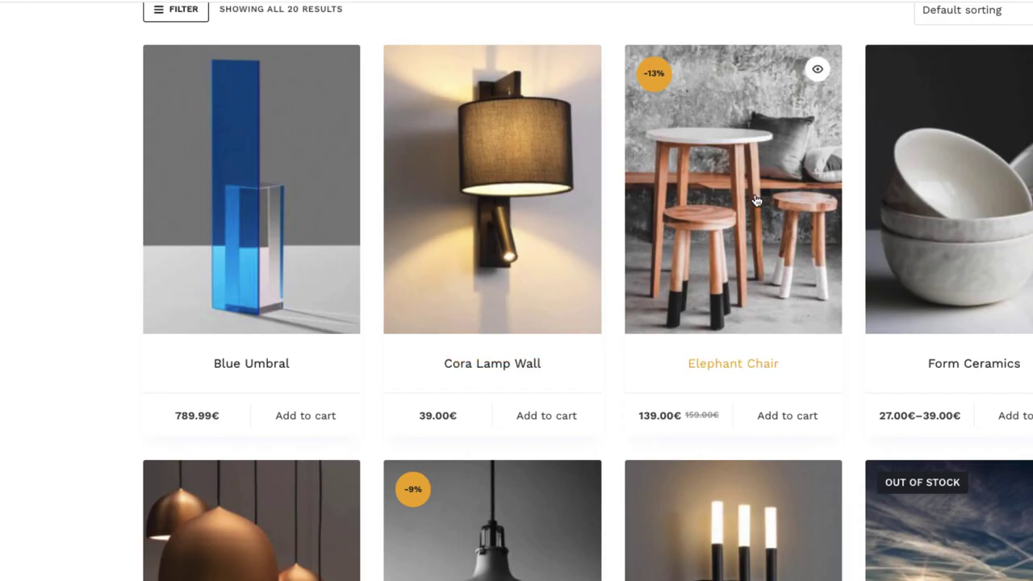
click(756, 200)
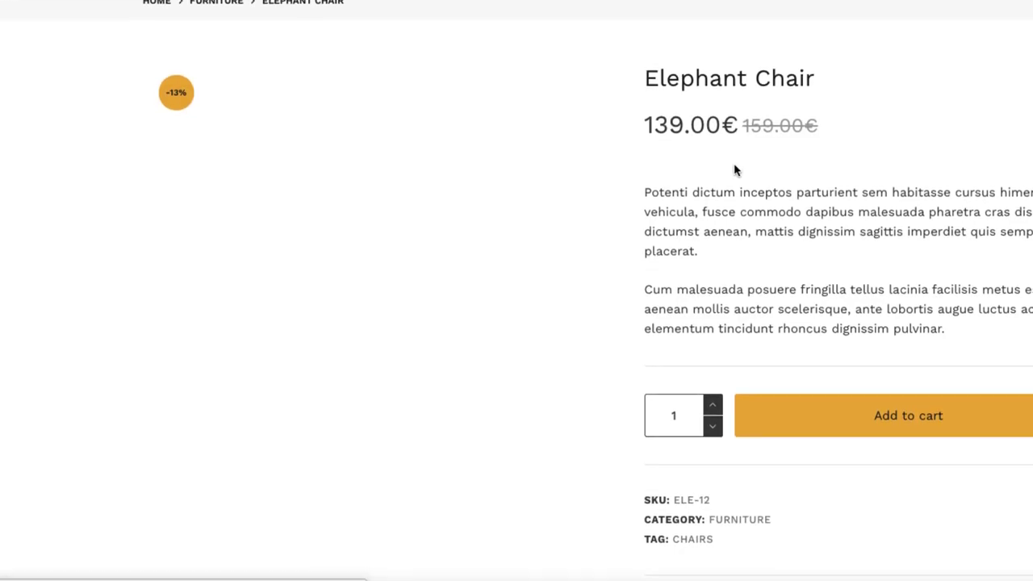
scroll(733, 157, down, 15)
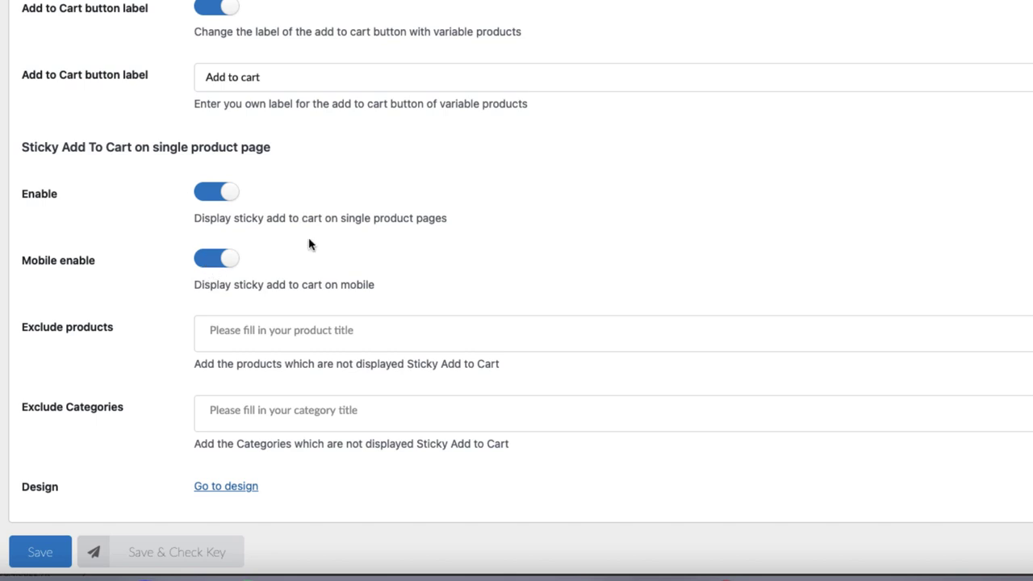
click(42, 558)
scroll(456, 16, up, 1)
Review the Recently Viewed Products settings, including the position choices for single product pages and the shortcode
click(456, 36)
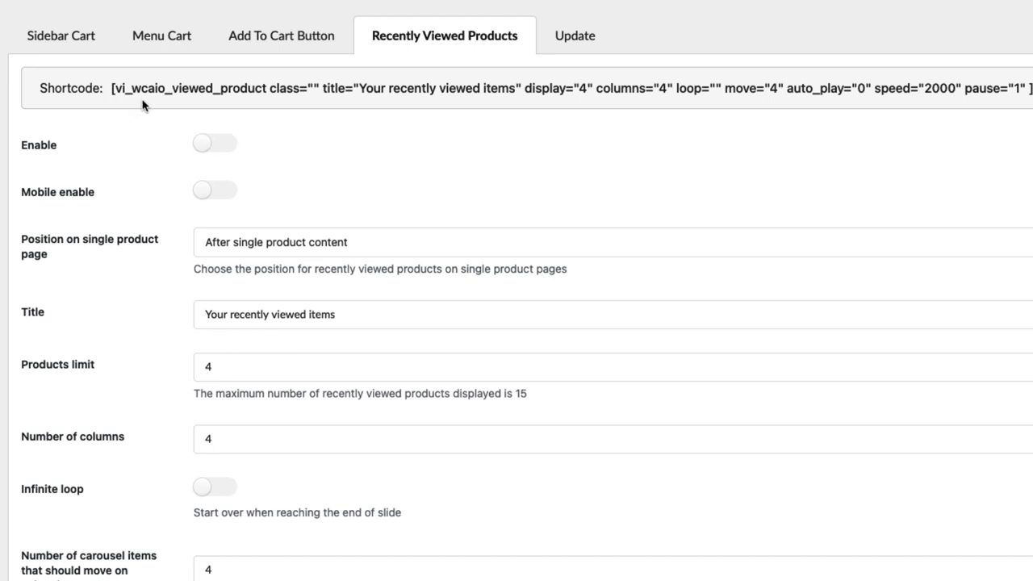
click(318, 240)
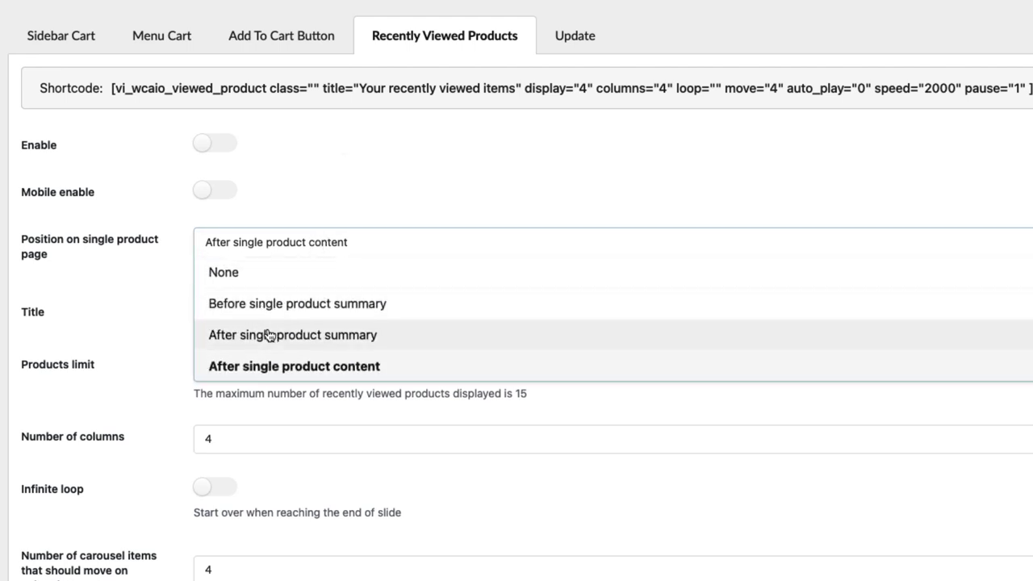
click(143, 308)
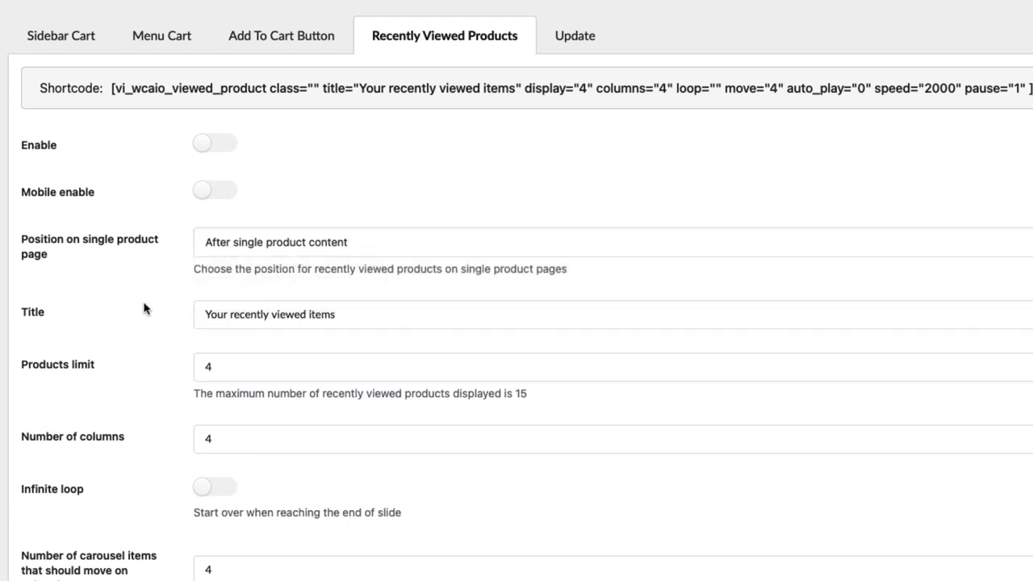
click(215, 432)
click(399, 182)
click(111, 89)
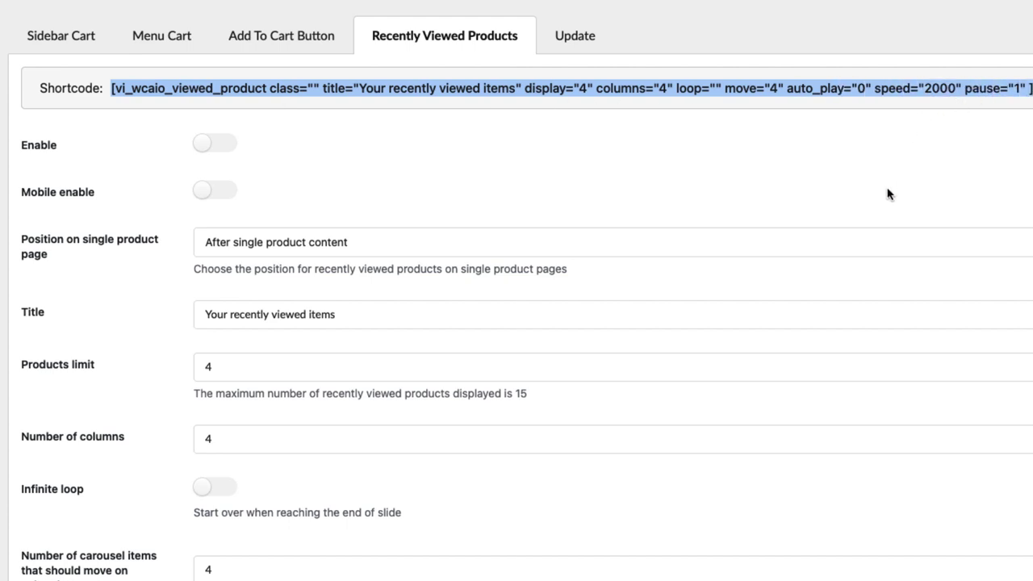
scroll(877, 193, down, 6)
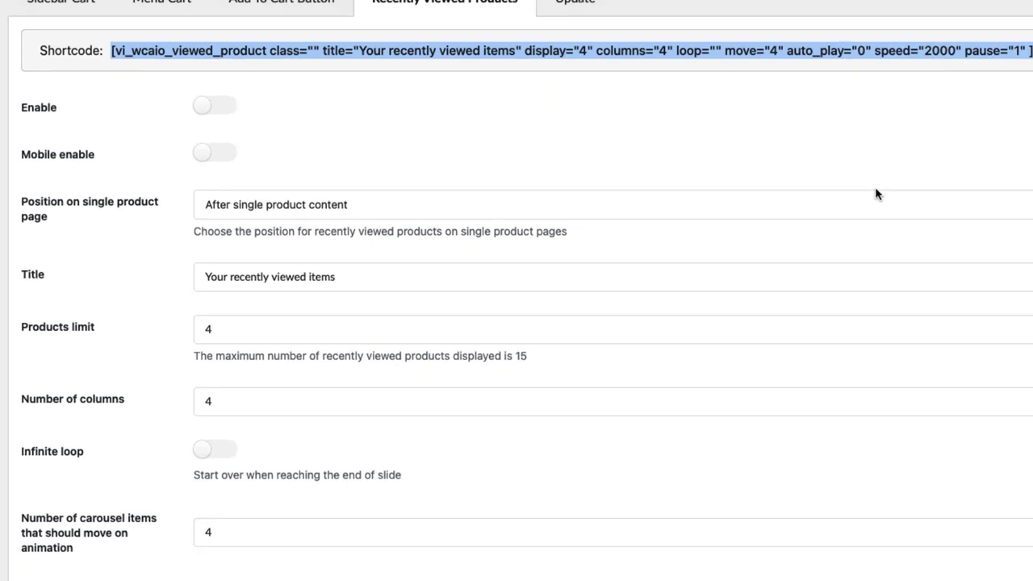
Review the Sidebar Cart and Add To Cart Button settings, down to their design options
scroll(876, 194, up, 6)
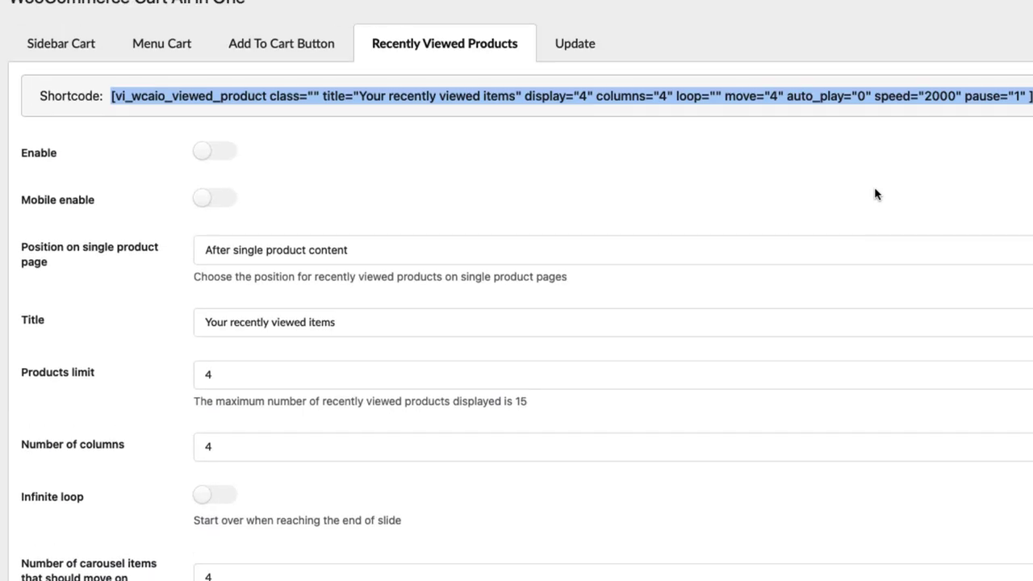
click(69, 45)
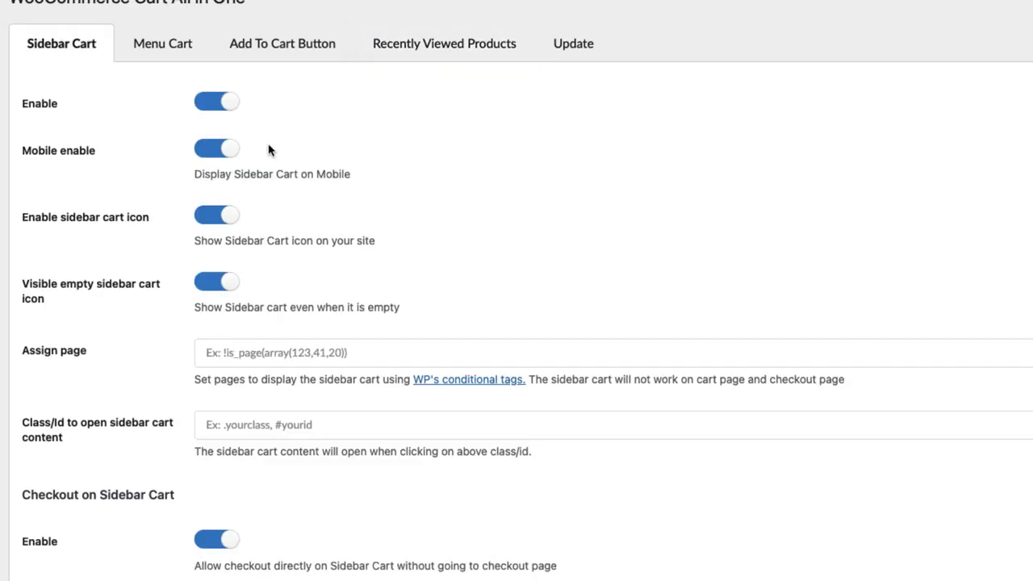
scroll(473, 202, down, 3)
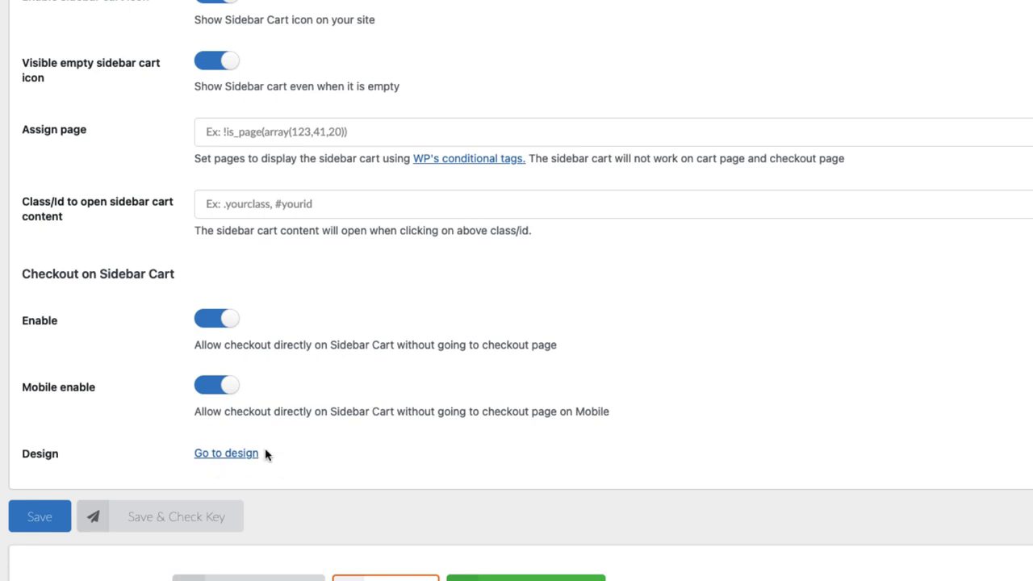
scroll(380, 347, up, 3)
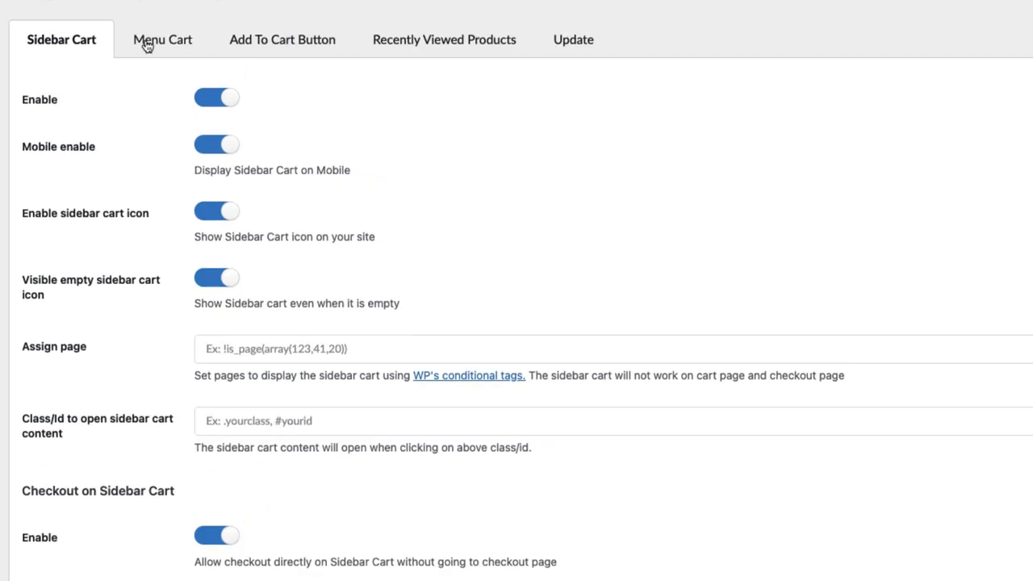
click(146, 46)
click(281, 51)
scroll(319, 89, down, 5)
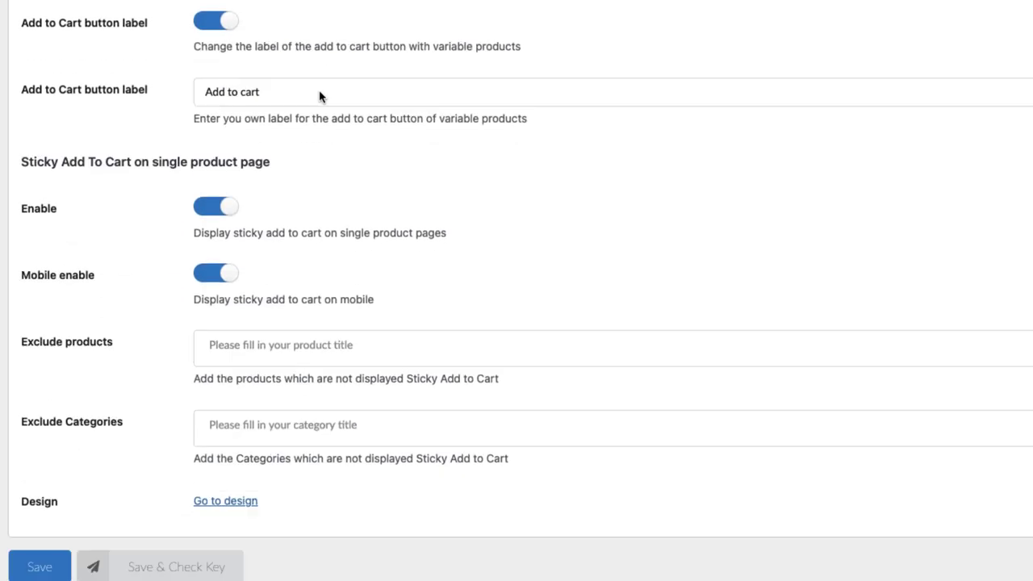
Go to the sticky add to cart design in the Customizer and open the Sidebar Cart section of Cart All In One For WooCommerce
scroll(319, 96, down, 4)
click(236, 233)
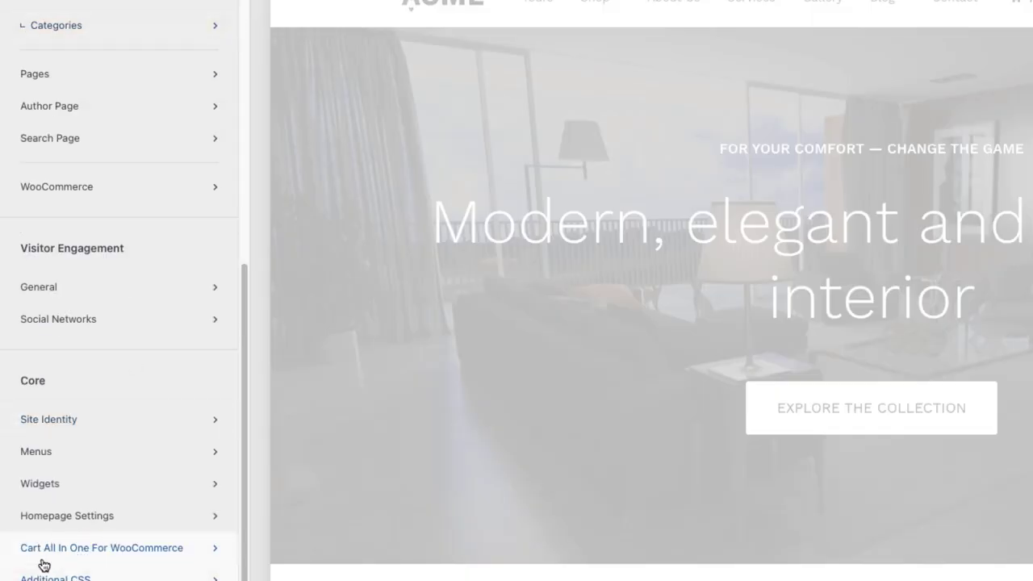
click(146, 553)
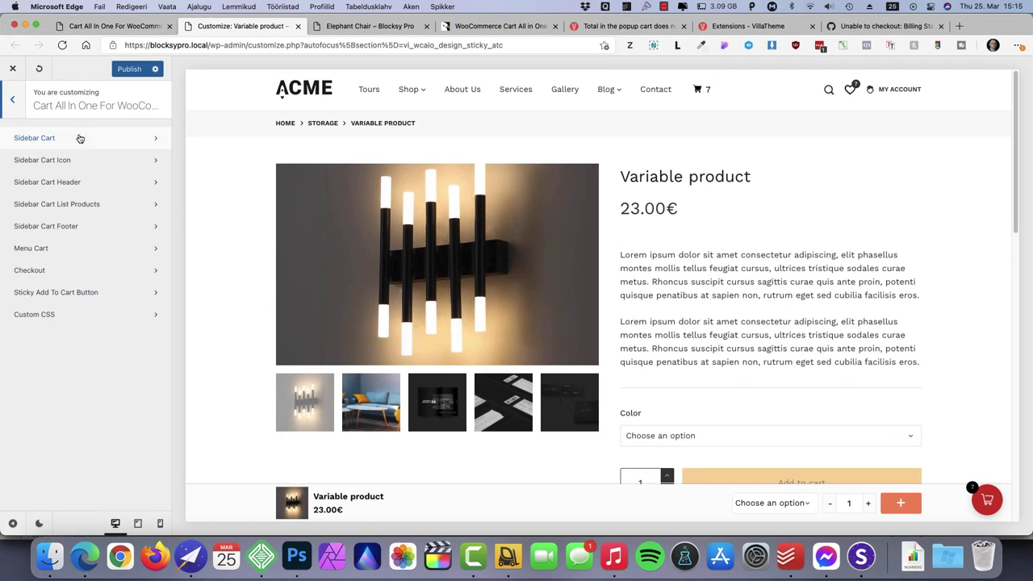
click(72, 139)
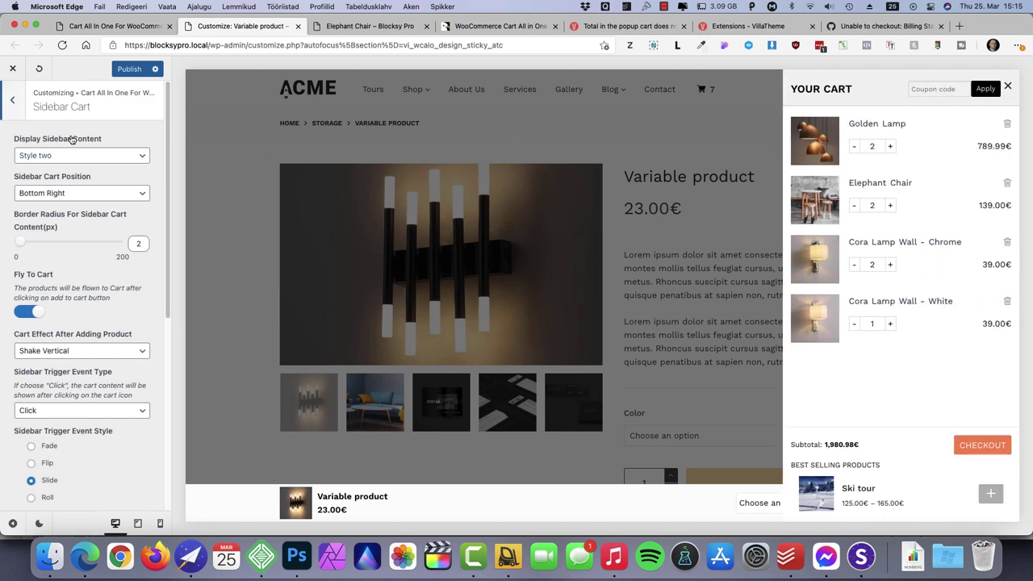
Preview the sidebar content in Style one, and return the display to Style two
click(65, 155)
click(65, 157)
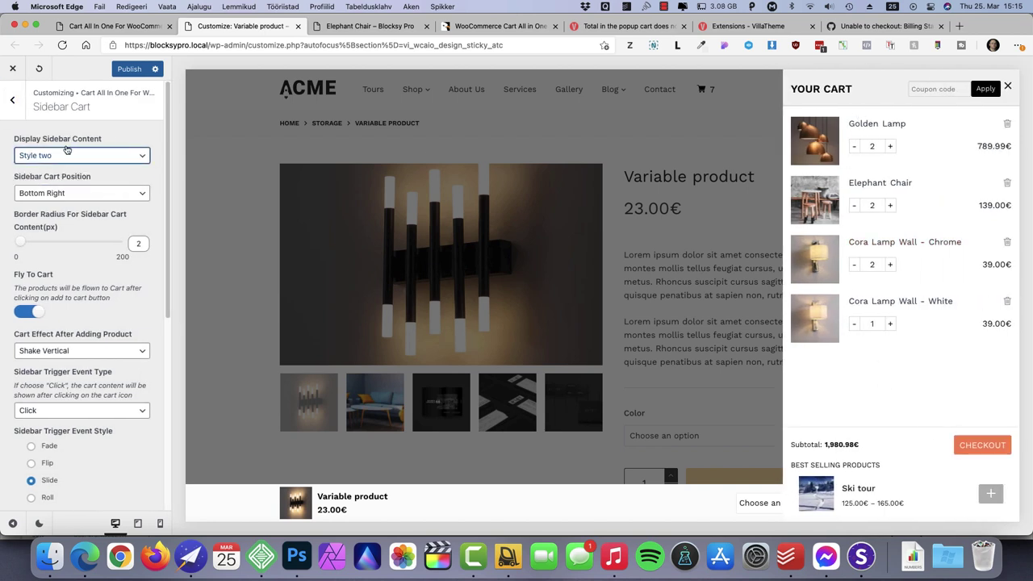
click(51, 156)
click(36, 178)
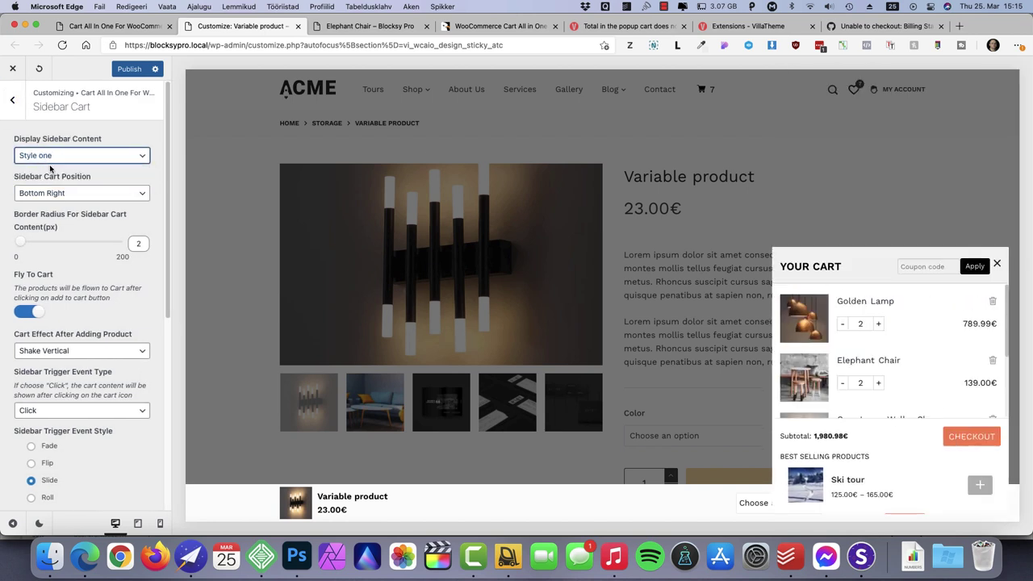
click(48, 157)
click(37, 180)
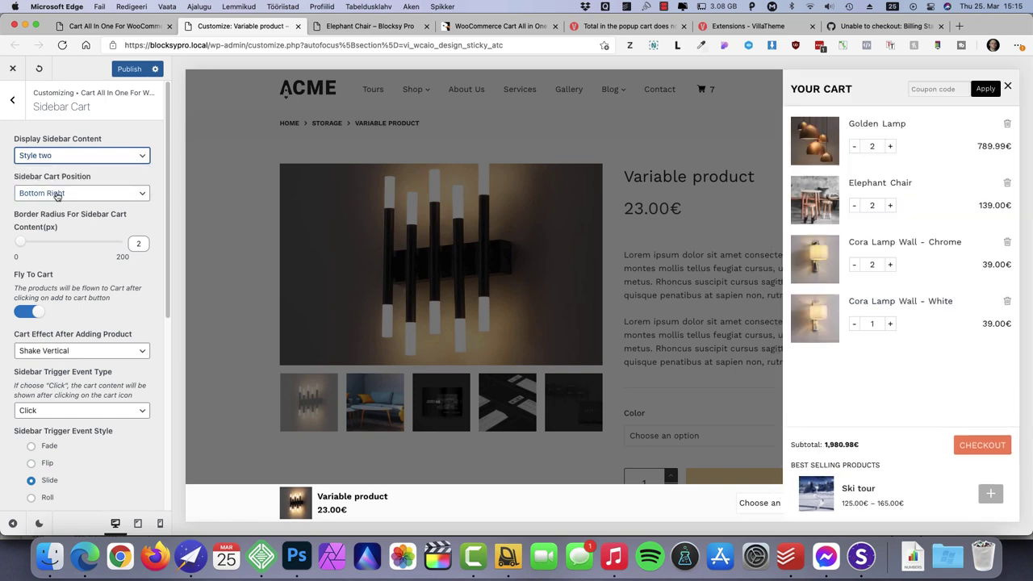
Preview the sidebar cart position as Top Left, Top Right and Bottom Left, and return it to Bottom Right
click(57, 194)
click(48, 212)
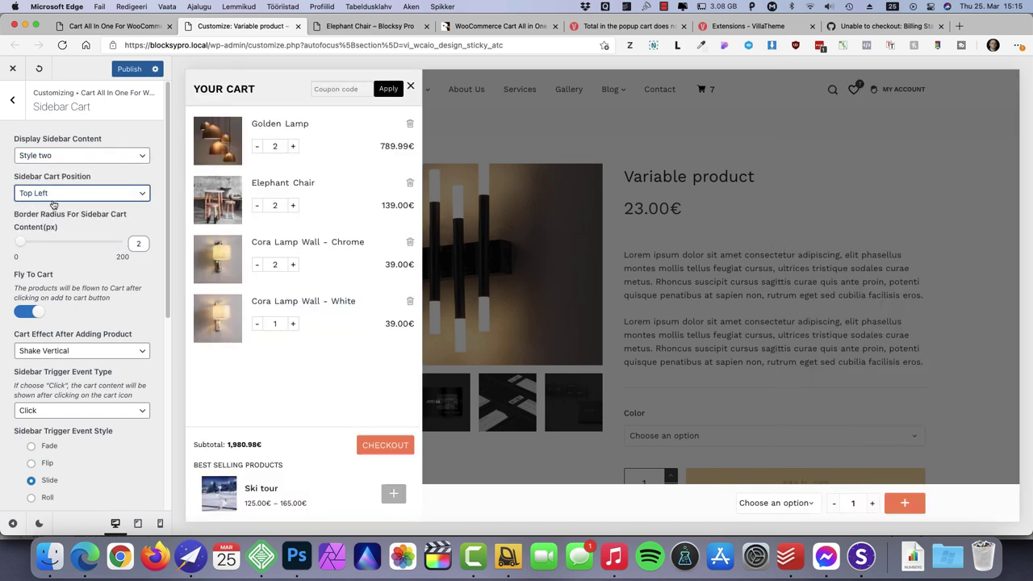
click(56, 194)
click(36, 218)
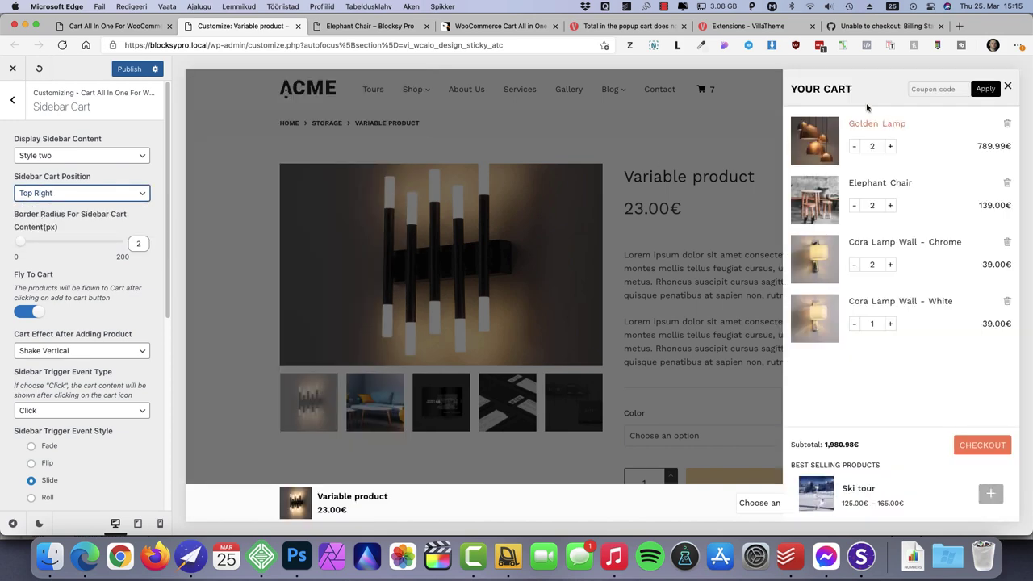
click(48, 193)
click(44, 229)
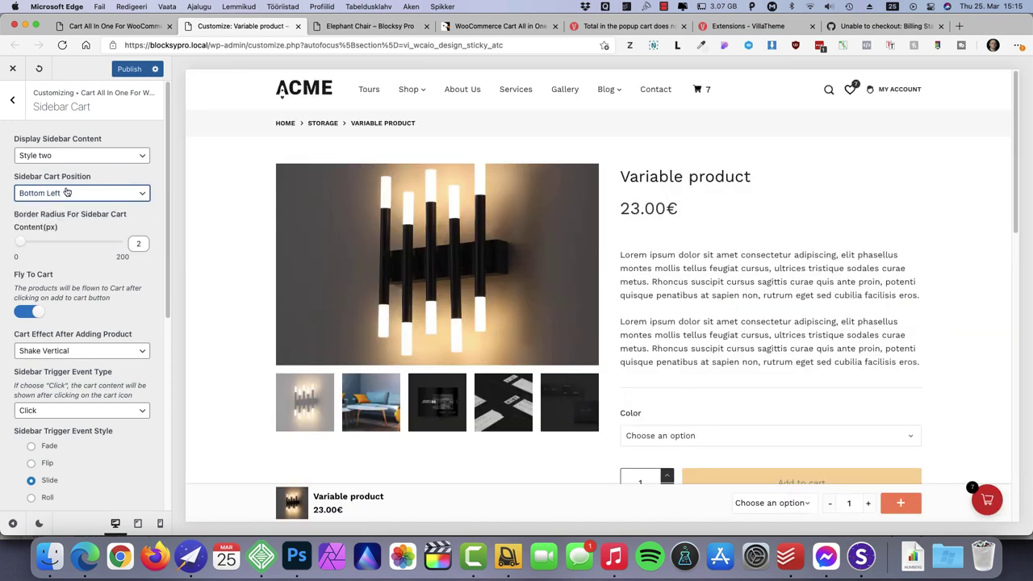
click(67, 196)
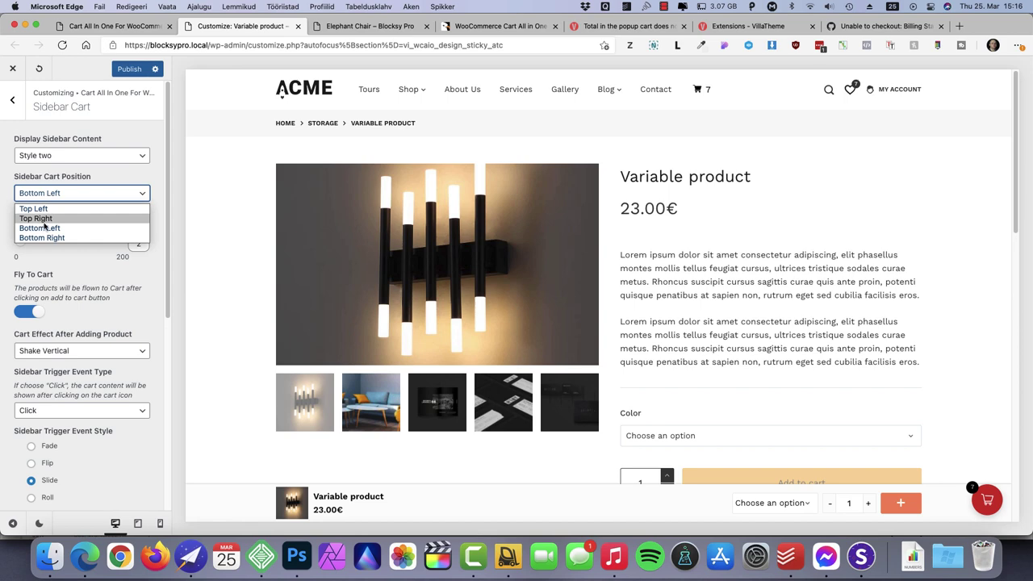
click(48, 237)
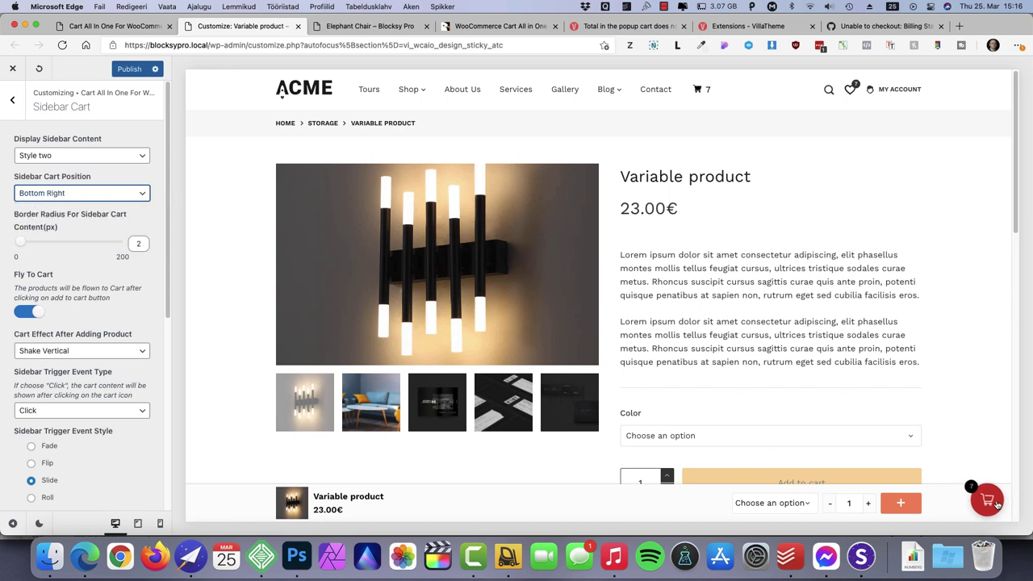
Open the sidebar cart in the preview and review the fly to cart, cart effect, trigger event and loading options
click(986, 500)
scroll(85, 261, down, 3)
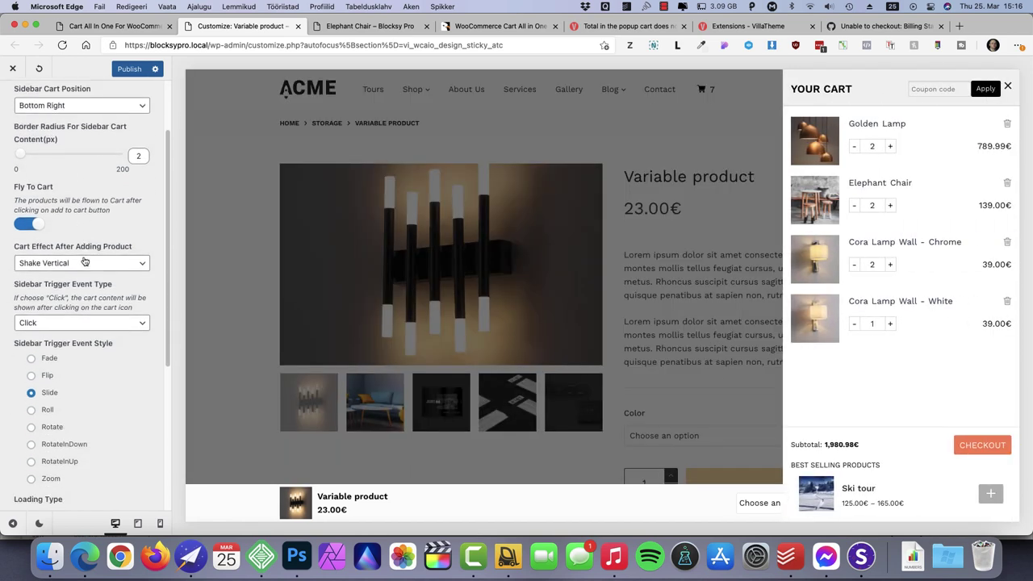
scroll(82, 262, up, 2)
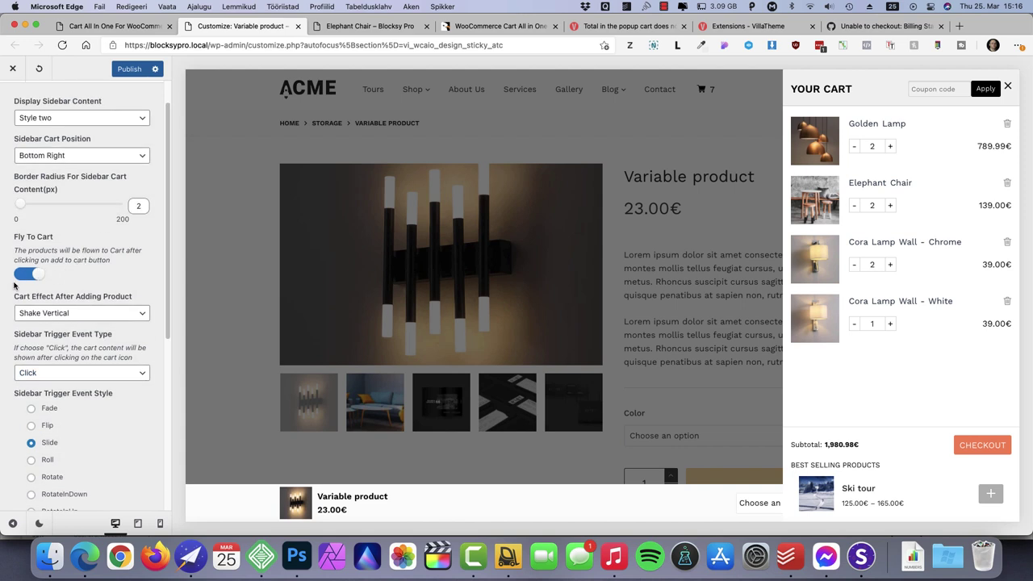
scroll(80, 282, down, 4)
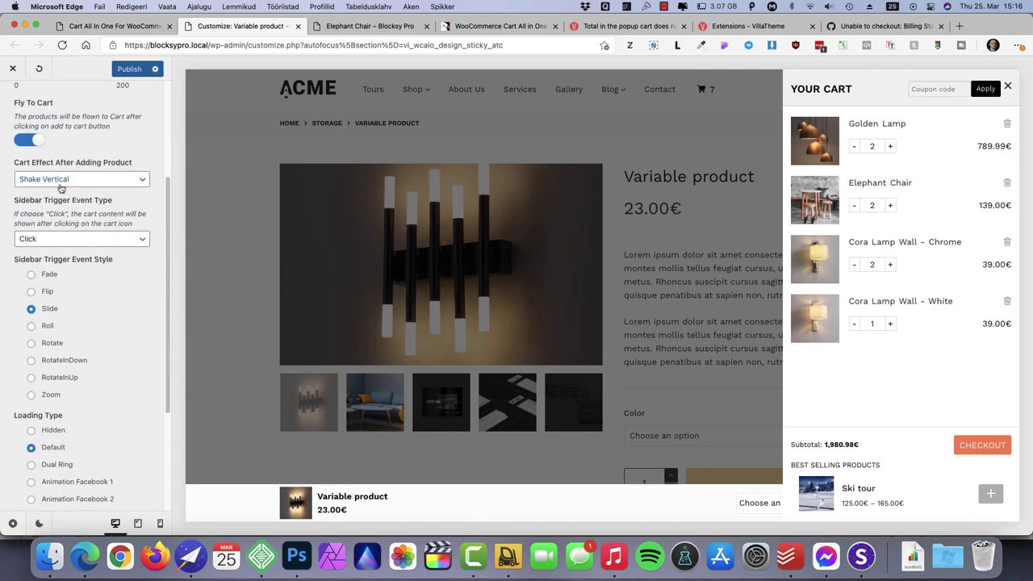
scroll(74, 370, down, 5)
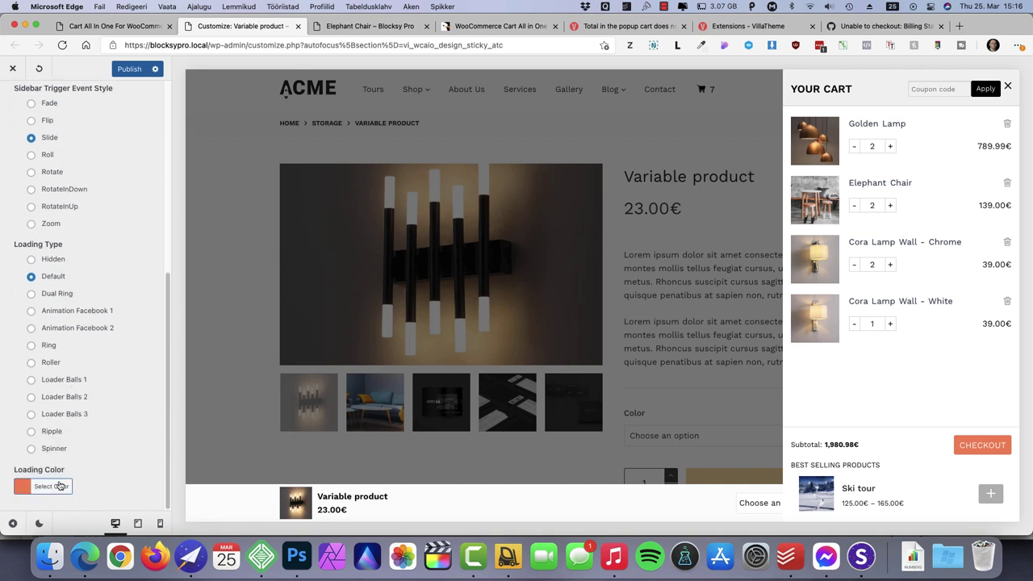
scroll(81, 351, up, 10)
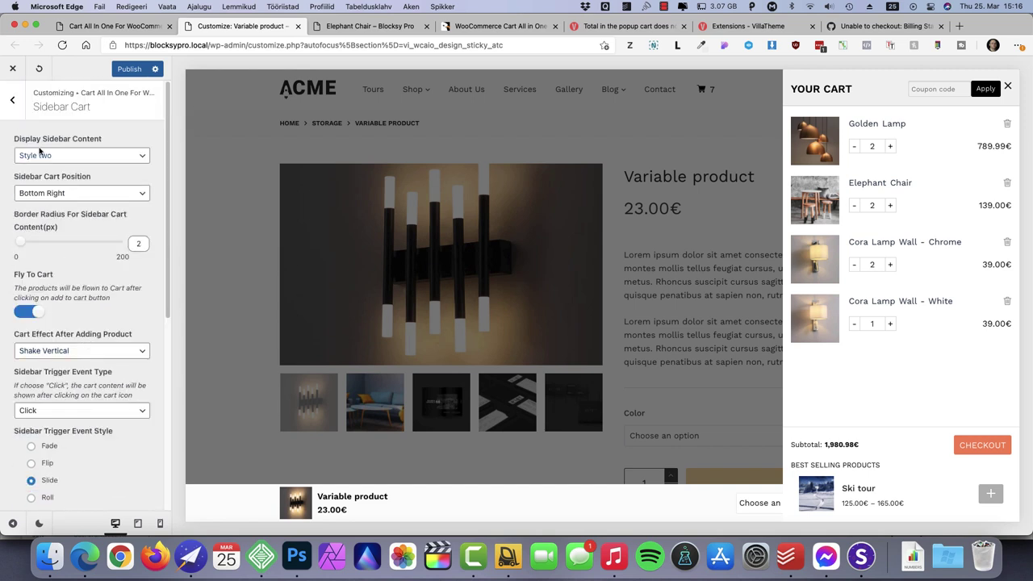
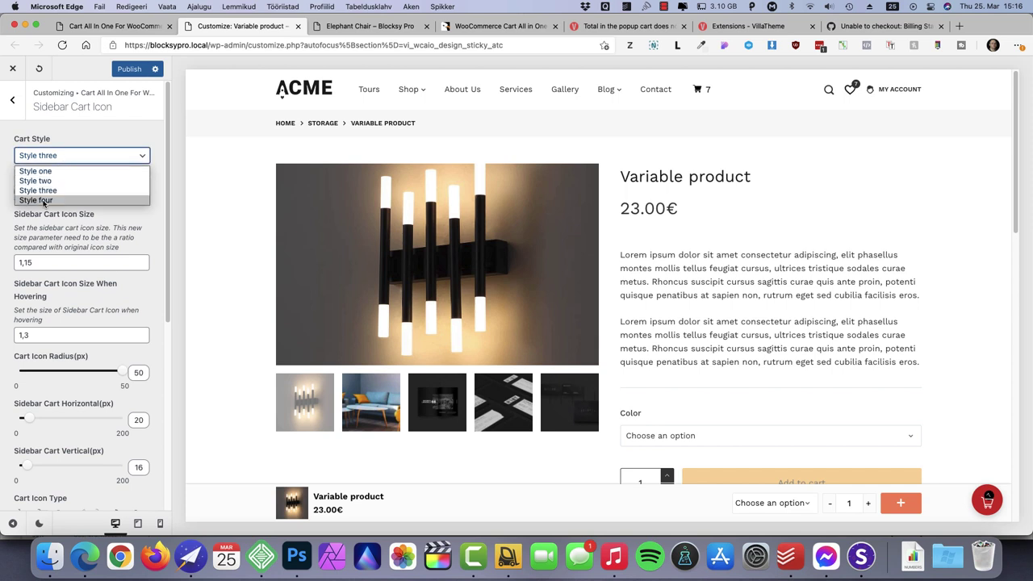
Set the sidebar cart icon to Style one and its size to 1,14
click(56, 157)
click(47, 172)
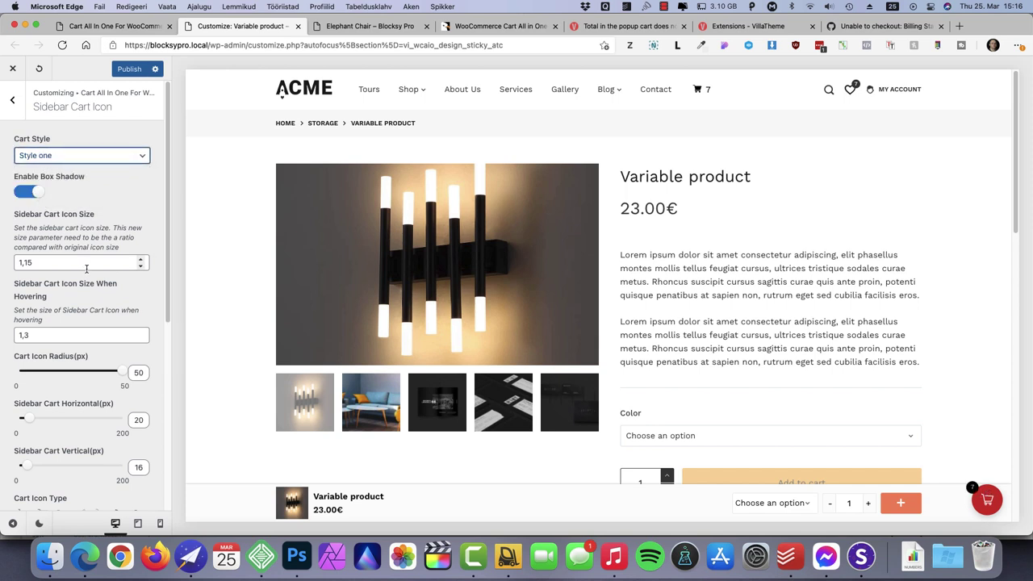
click(141, 259)
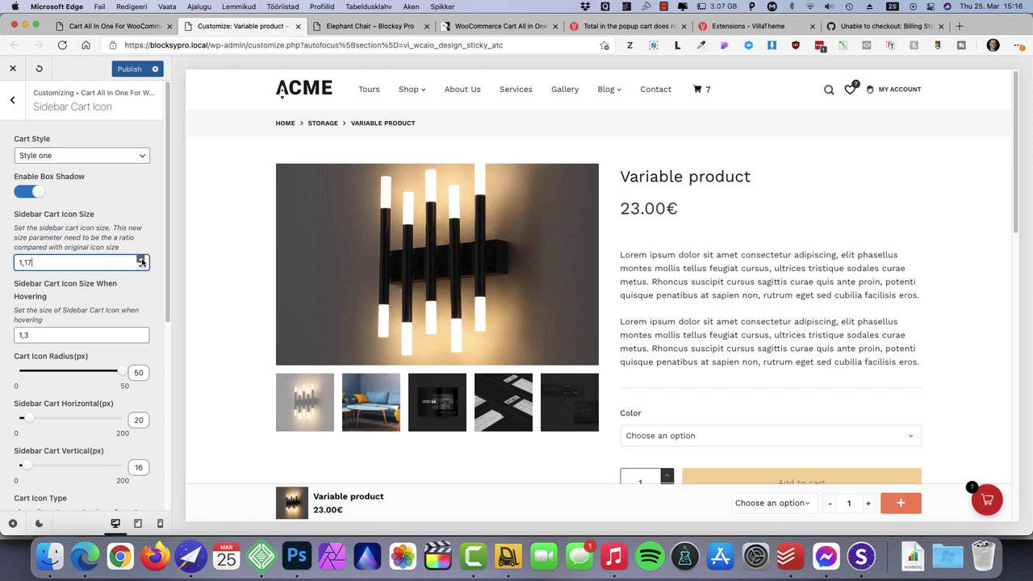
drag(141, 260, 142, 270)
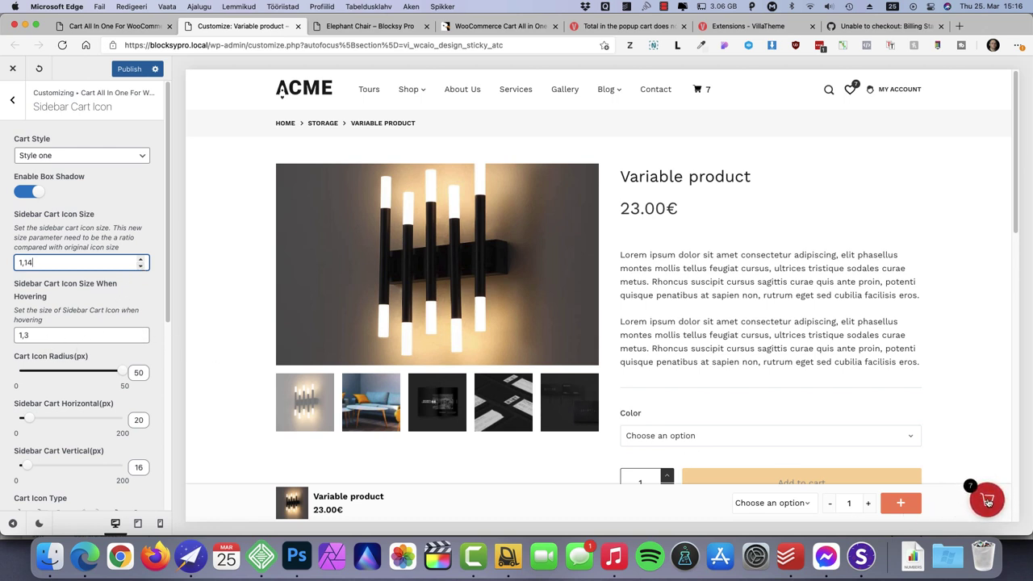
Try a cart icon radius of 0 px, and set the radius back to 50 px
scroll(65, 329, down, 3)
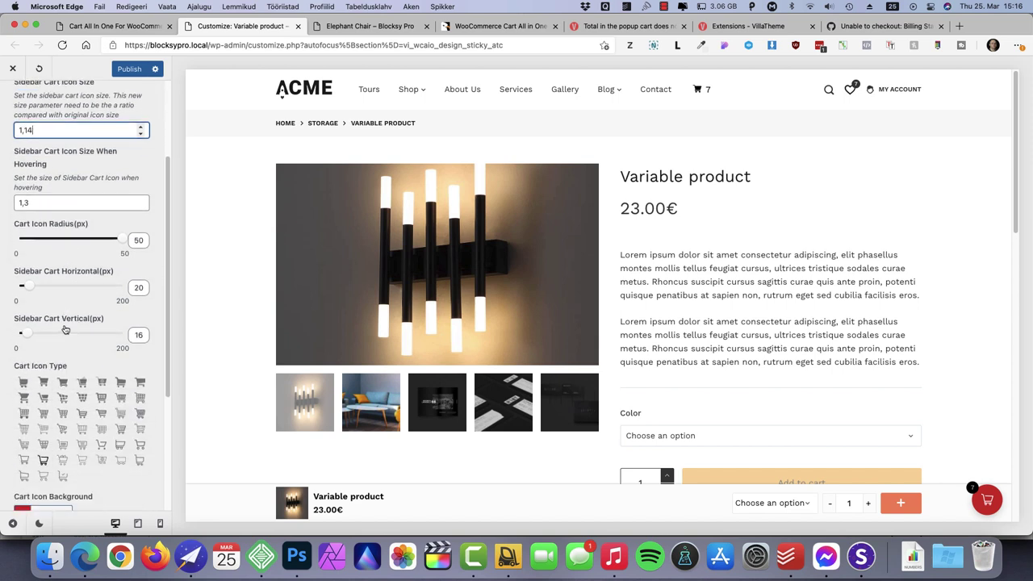
drag(121, 242, 3, 242)
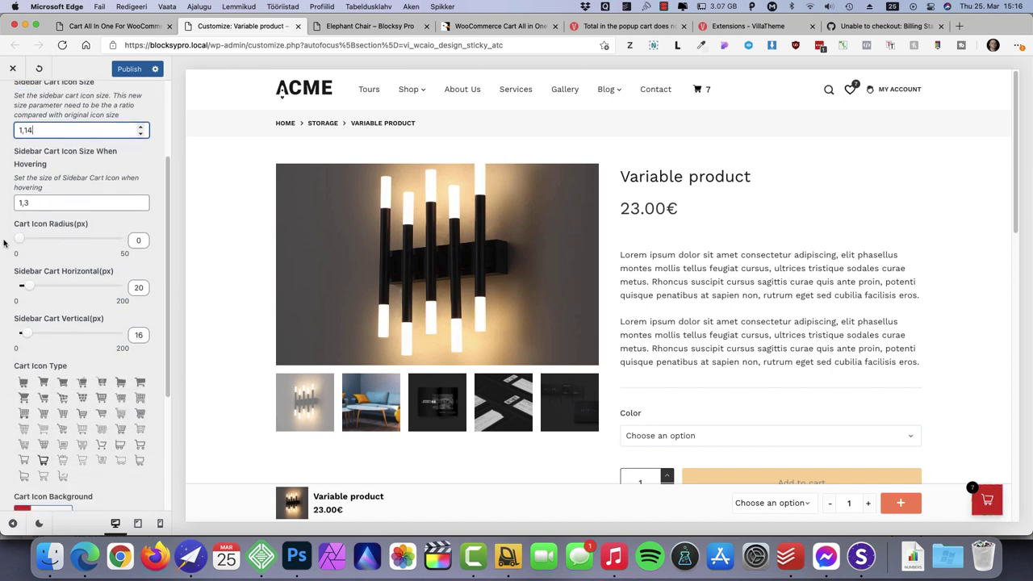
drag(43, 245, 123, 242)
click(138, 243)
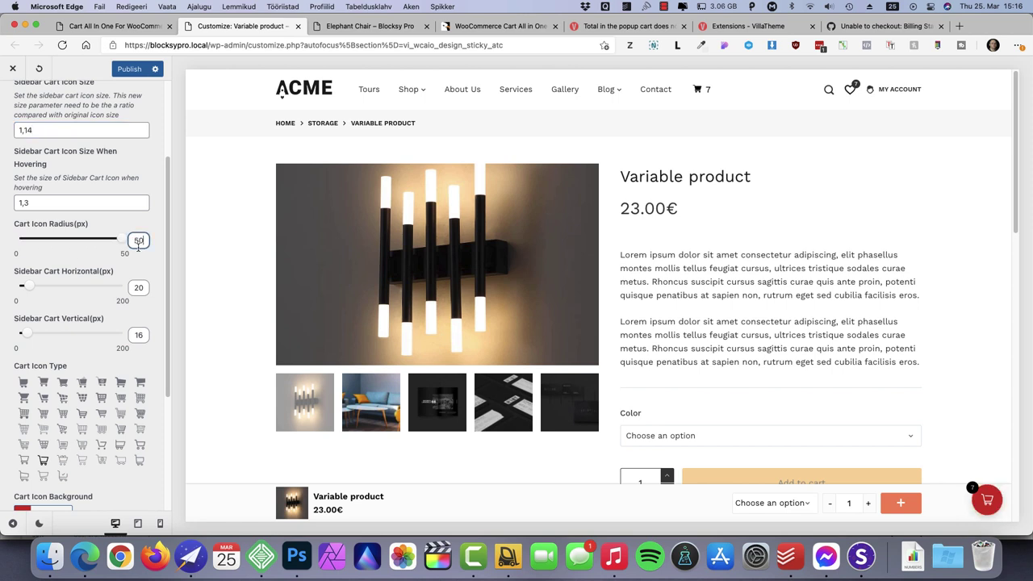
Review the cart icon types, icon colors and product counter options of the sidebar cart icon
scroll(69, 348, down, 2)
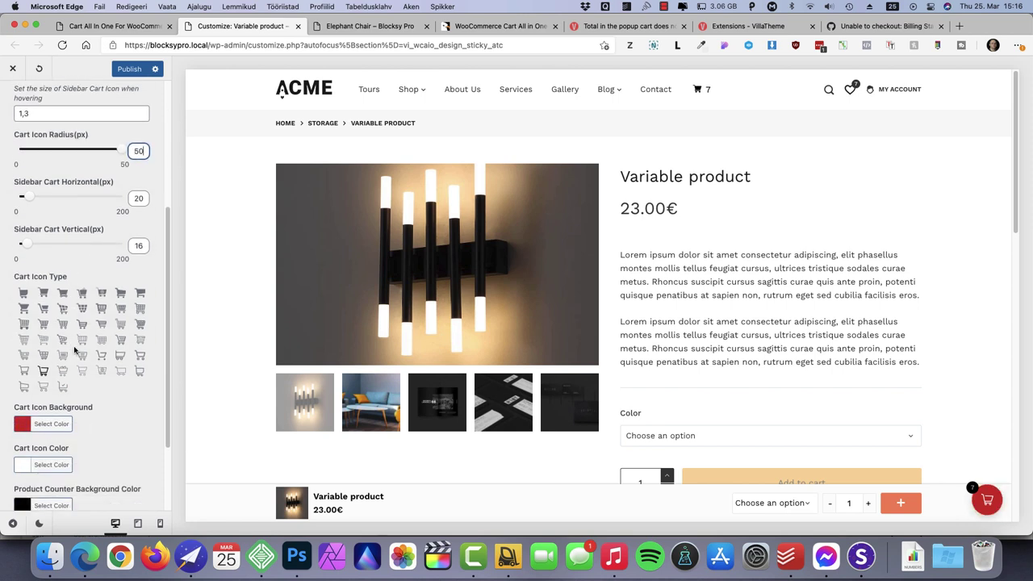
scroll(64, 319, down, 2)
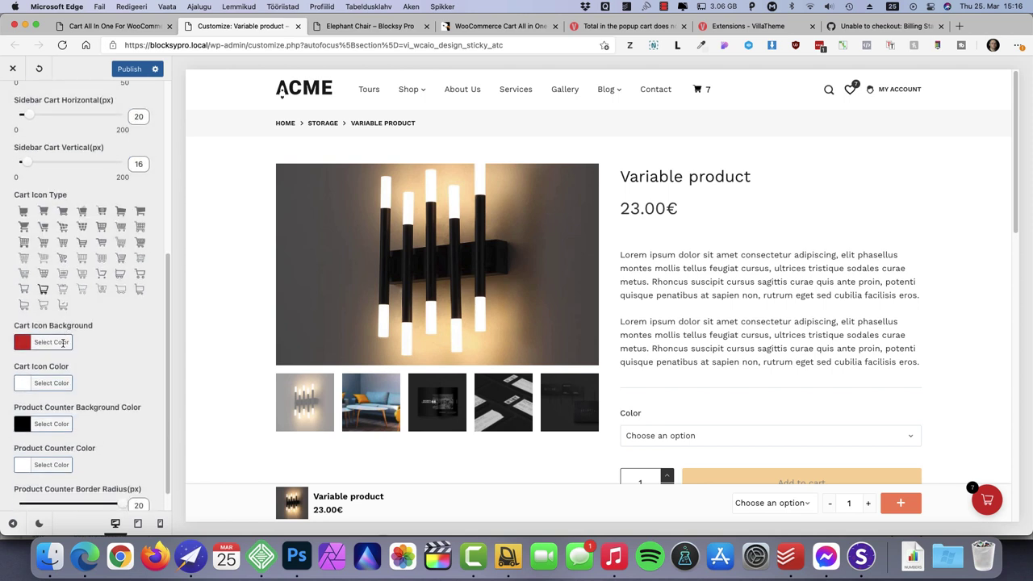
scroll(60, 360, down, 1)
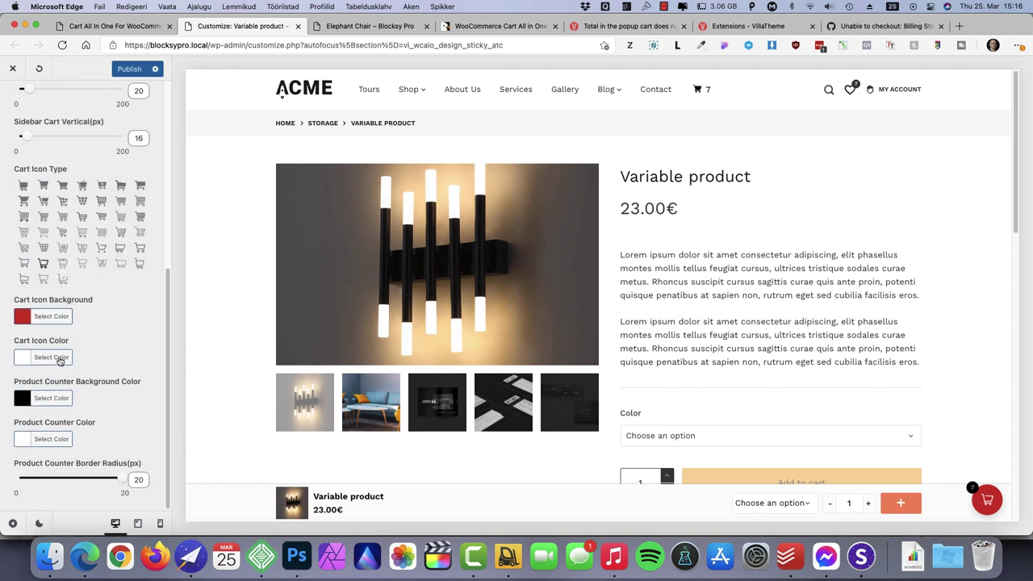
scroll(81, 405, up, 8)
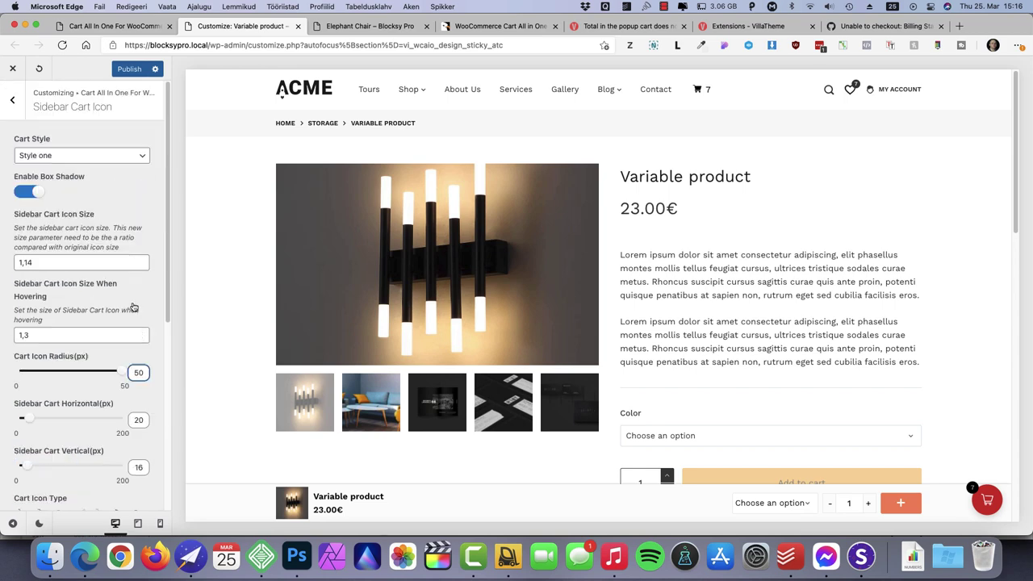
Open the Sidebar Cart Header settings, check the header border color choices and close them
click(12, 99)
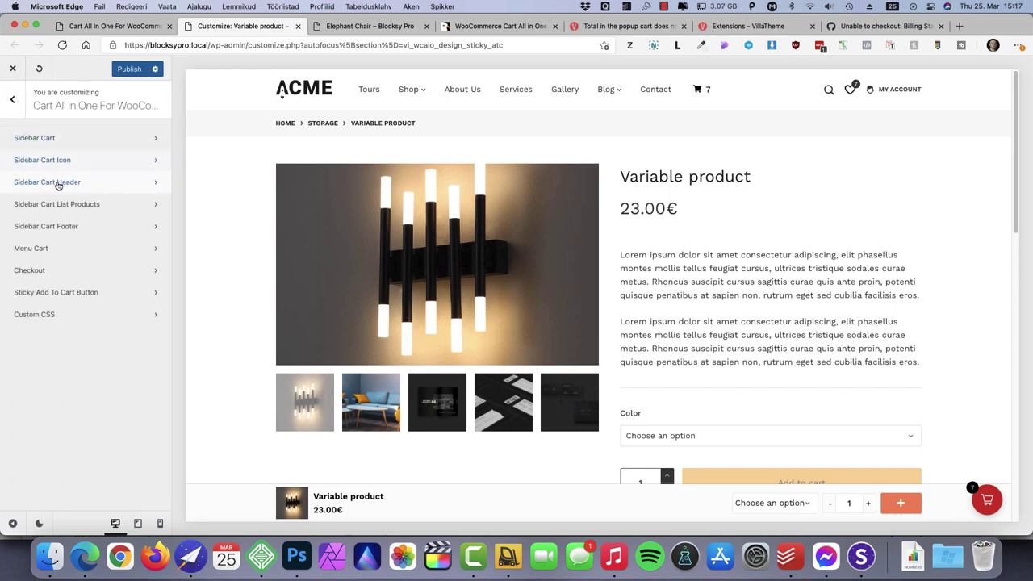
click(58, 183)
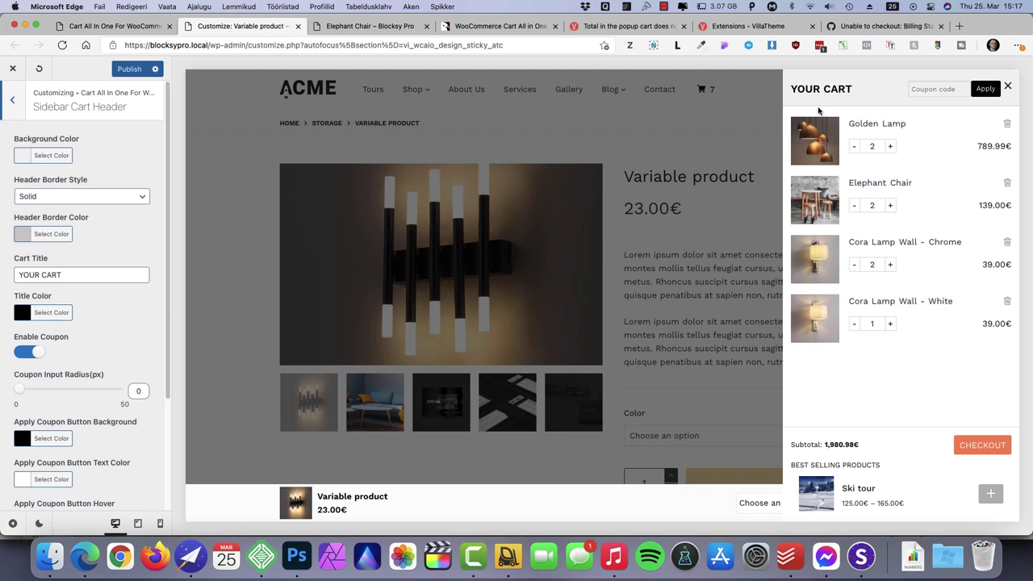
click(54, 235)
click(92, 217)
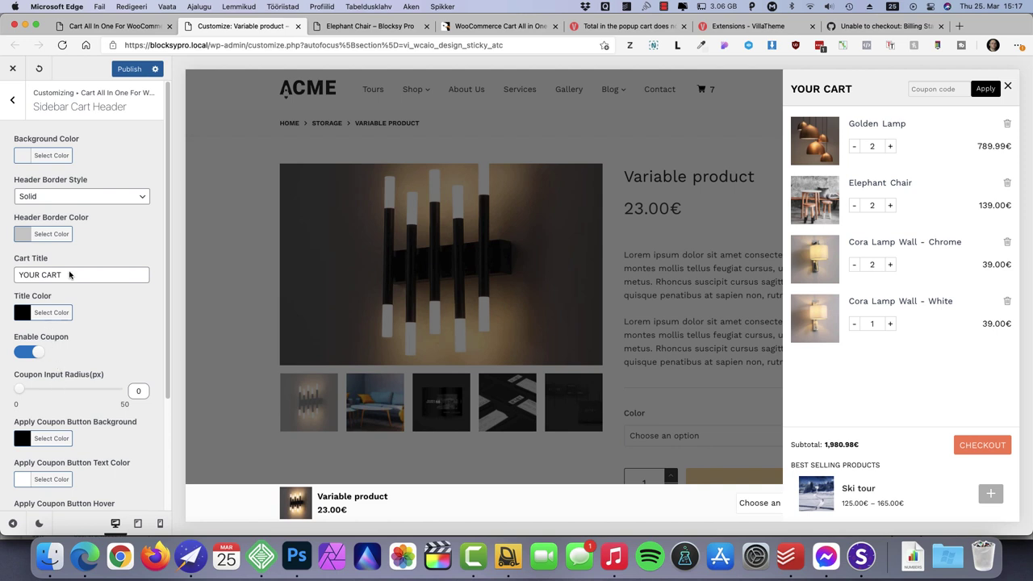
Try a black #000000 background for the sidebar cart header, set it back to #f9f9f9, and leave the header settings
click(55, 155)
click(25, 281)
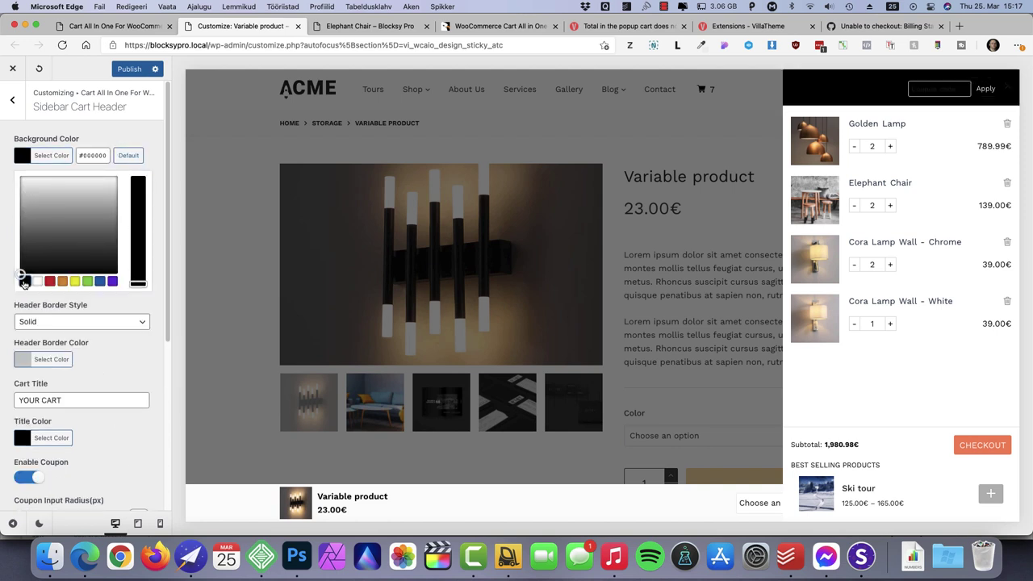
drag(33, 195, 18, 178)
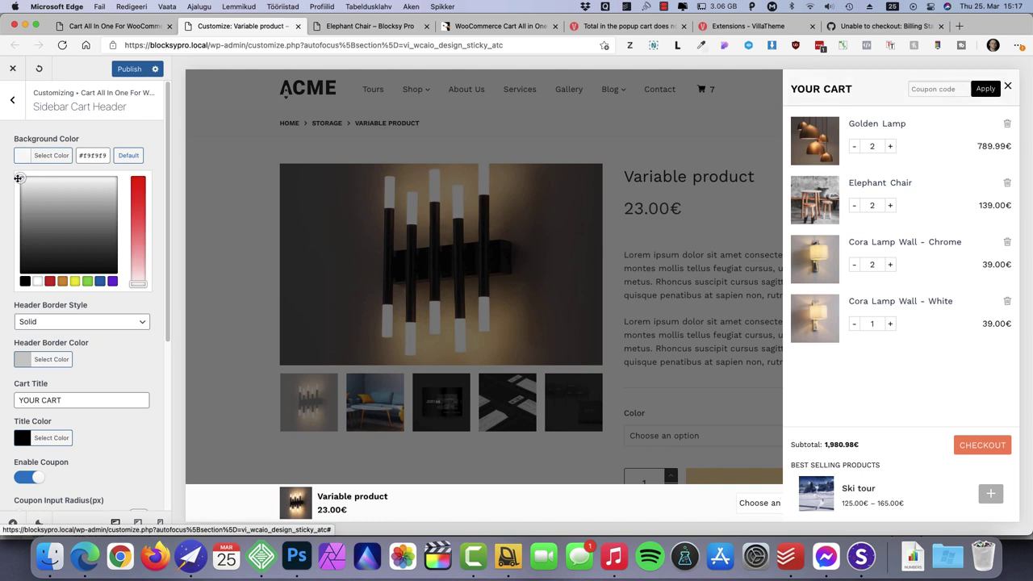
click(131, 126)
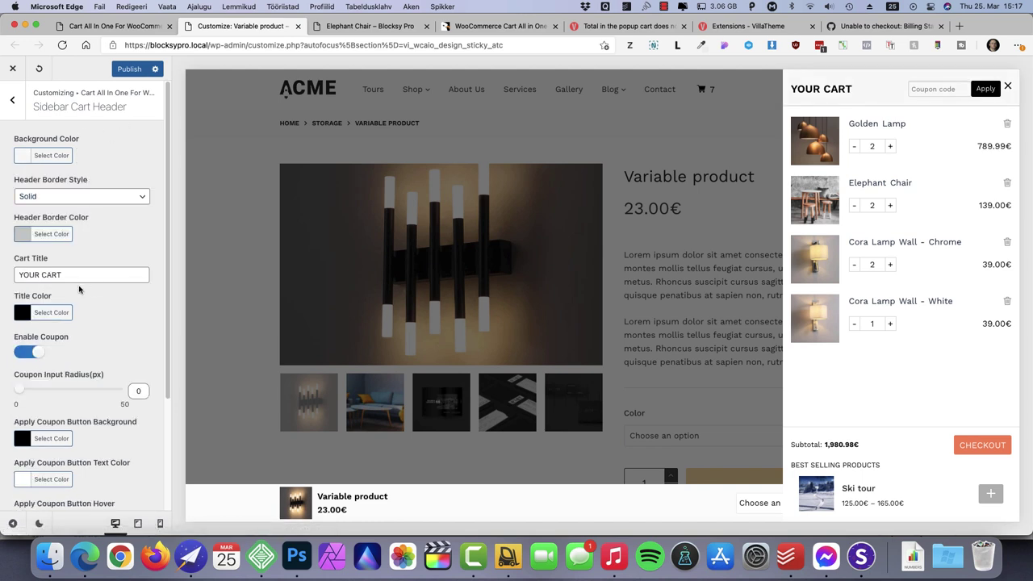
scroll(80, 290, down, 5)
scroll(88, 314, up, 5)
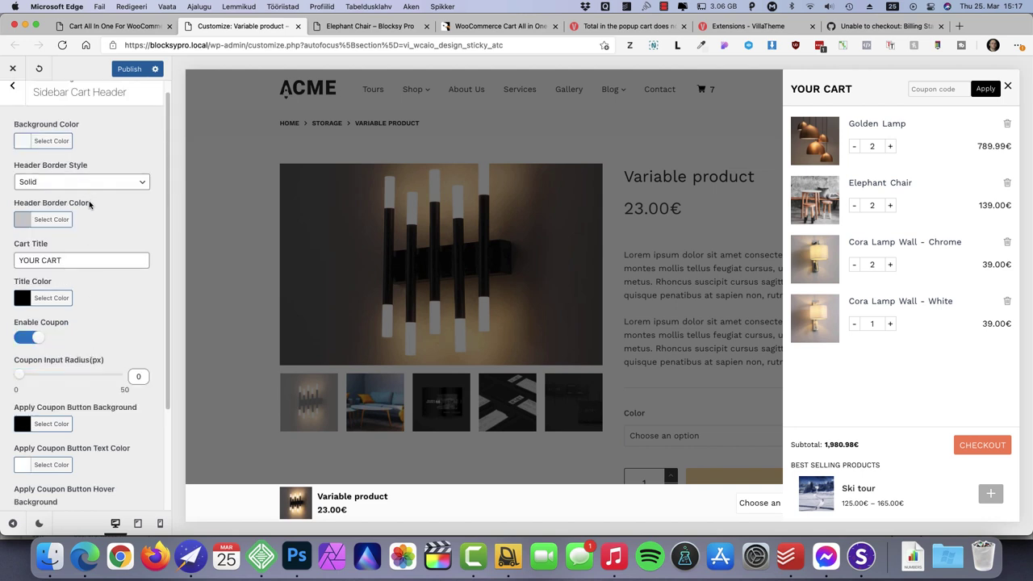
click(12, 100)
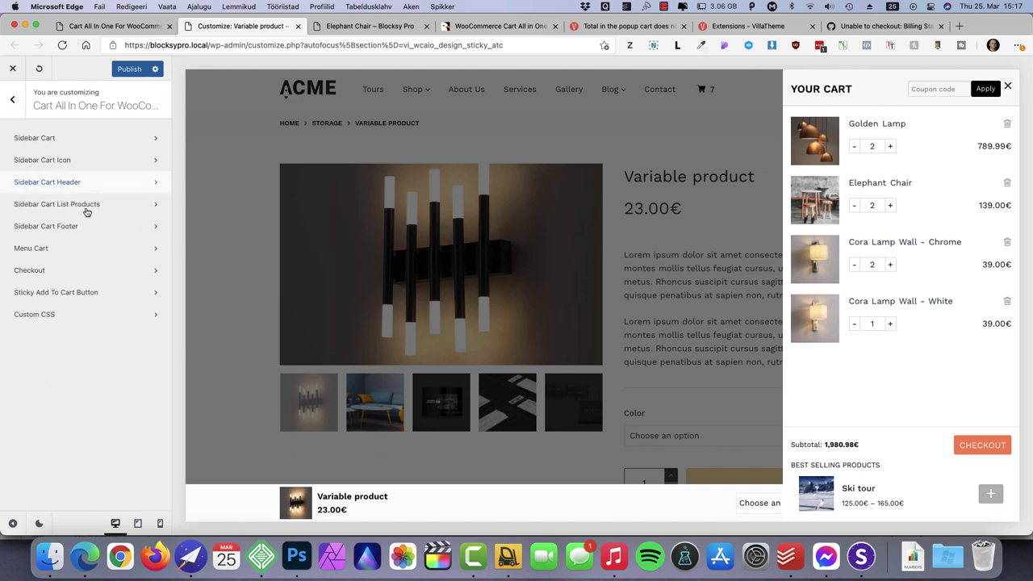
Open the Sidebar Cart List Products settings, try a black #000000 list background, and restore the default background color
click(79, 207)
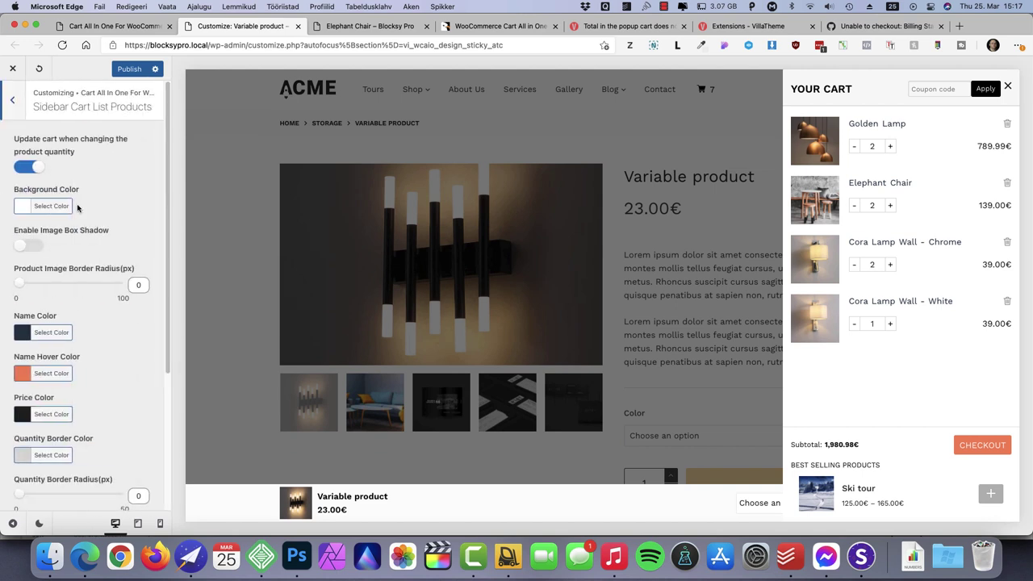
click(50, 207)
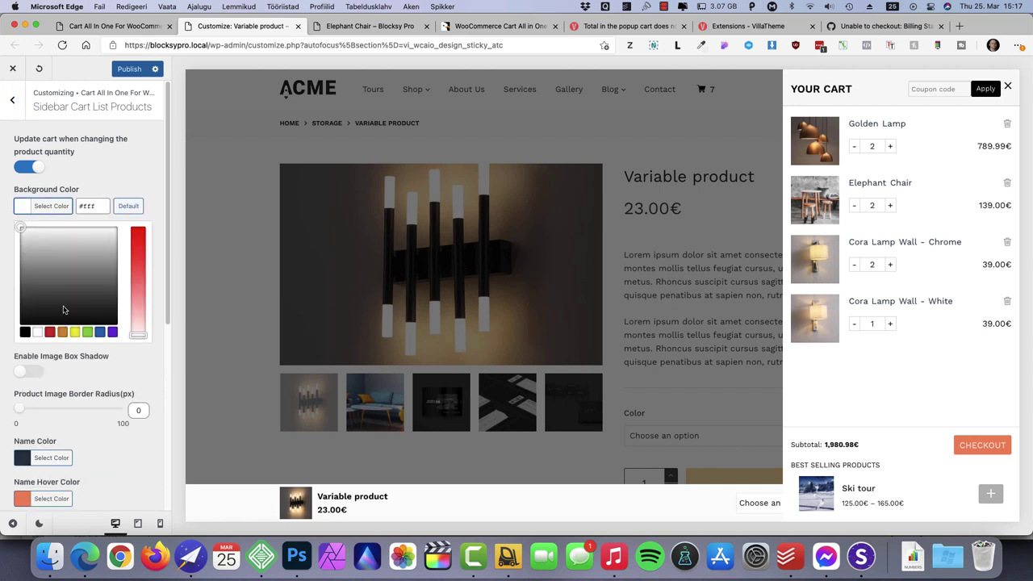
click(25, 332)
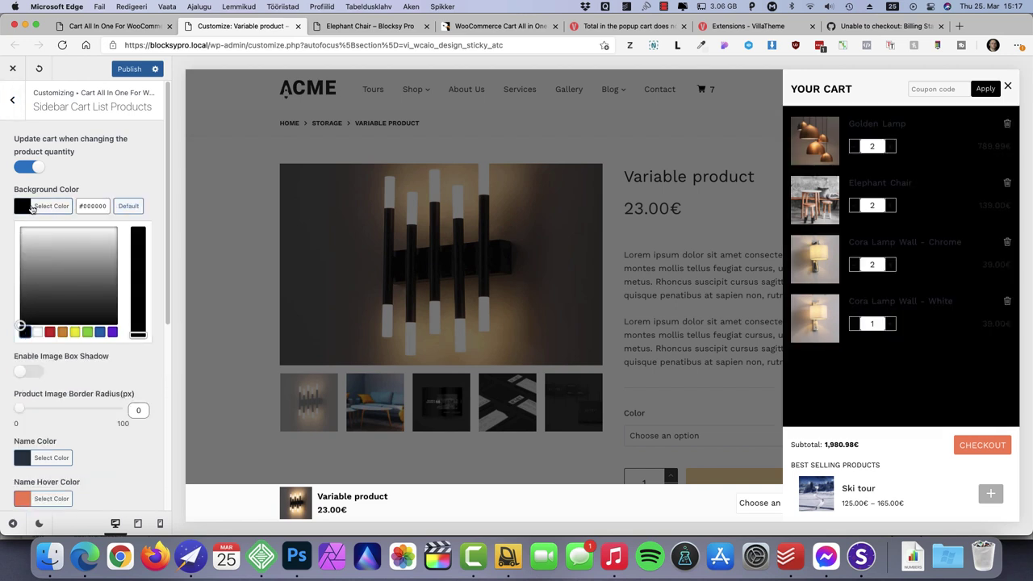
click(127, 206)
click(111, 180)
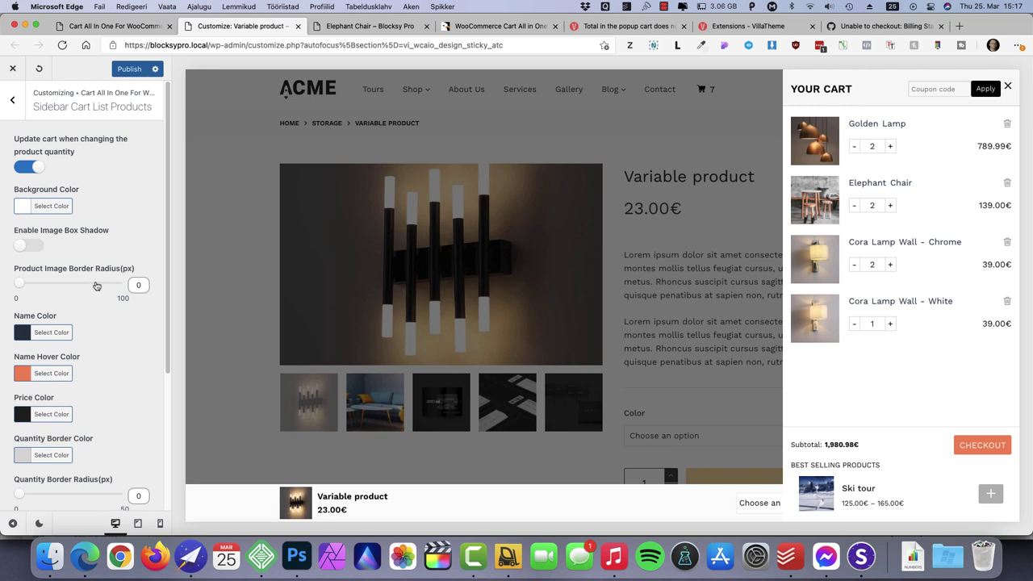
Review the name, price, quantity and trash icon options of the sidebar cart's product list, and leave that section
scroll(97, 278, down, 5)
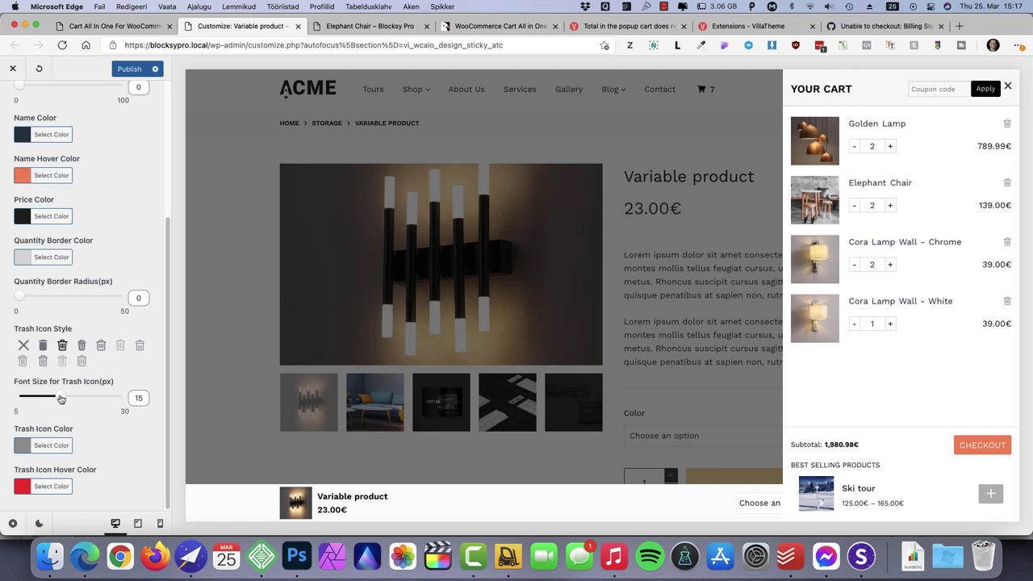
scroll(37, 146, up, 5)
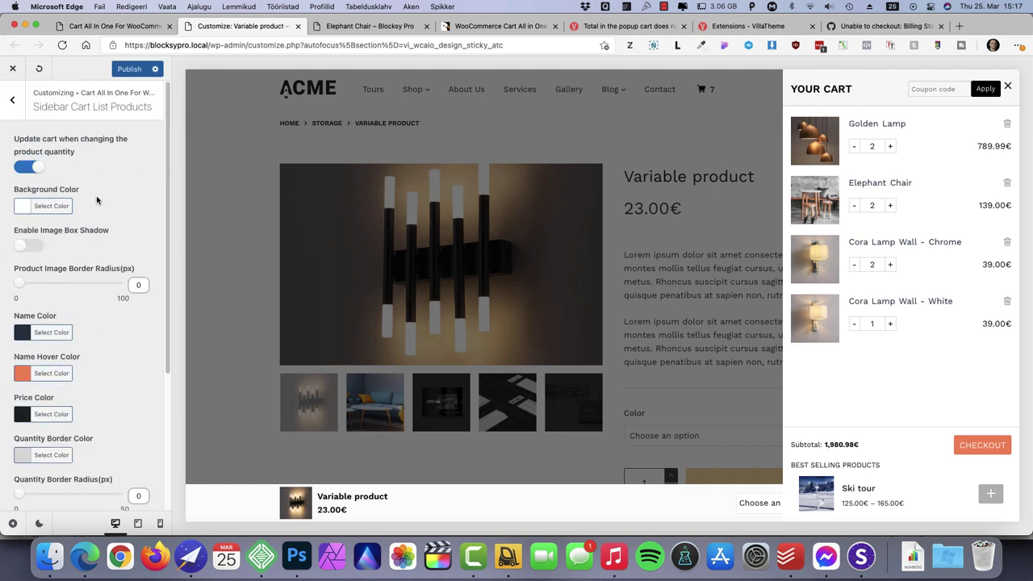
click(14, 104)
Open the Sidebar Cart Footer settings, try a black #000000 footer background, and restore the default background color
click(65, 229)
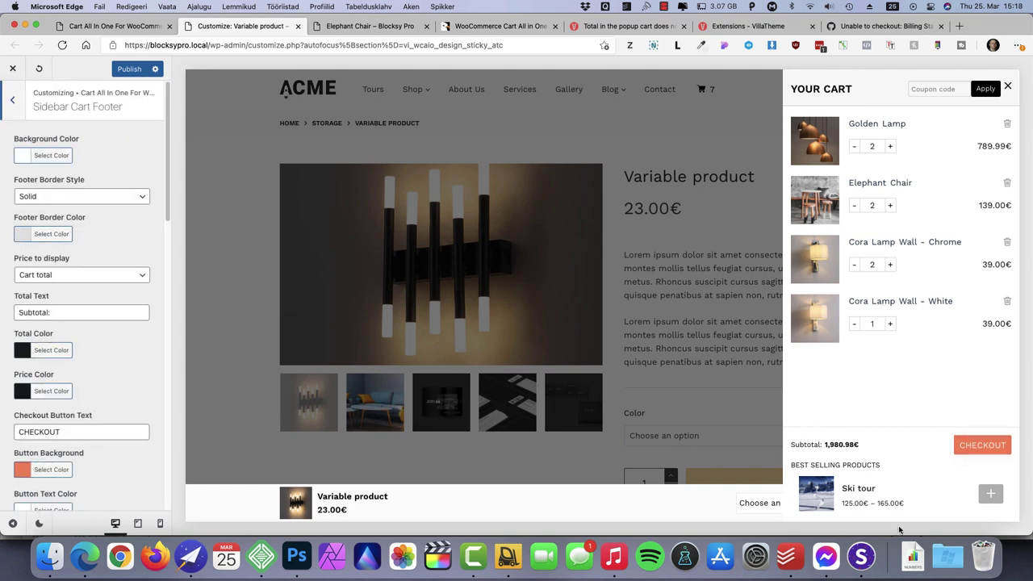
click(51, 155)
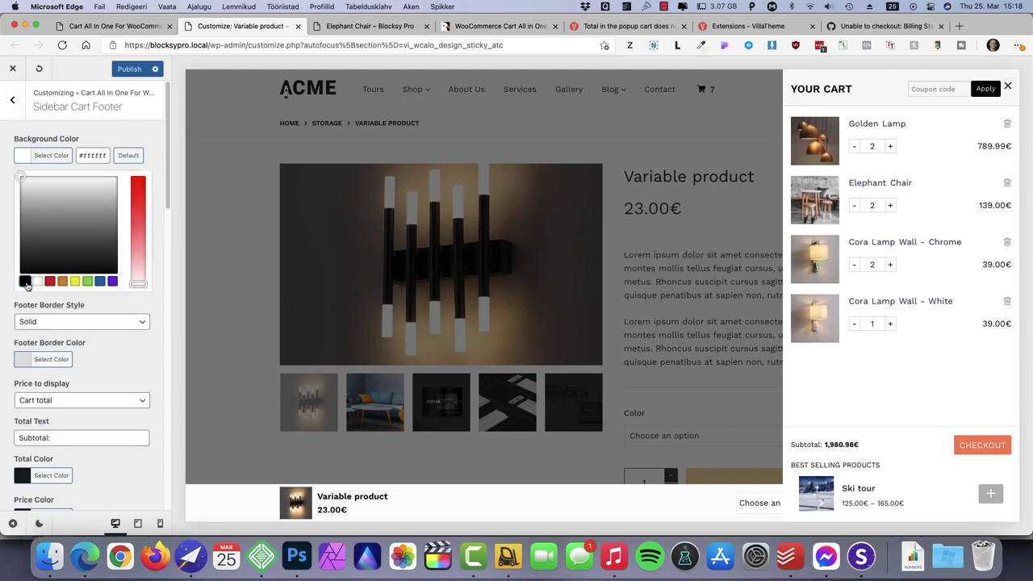
click(25, 282)
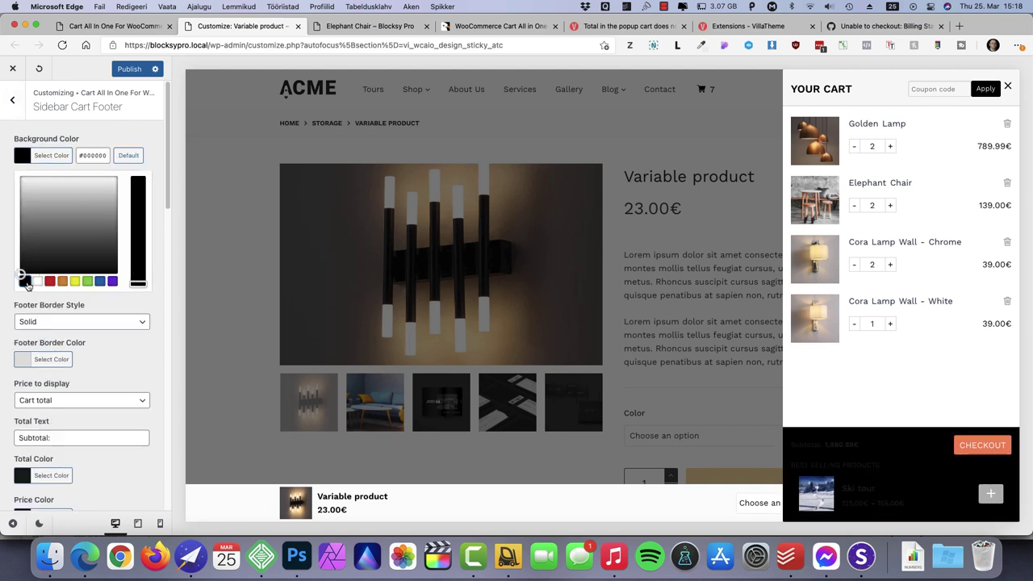
click(128, 155)
click(152, 136)
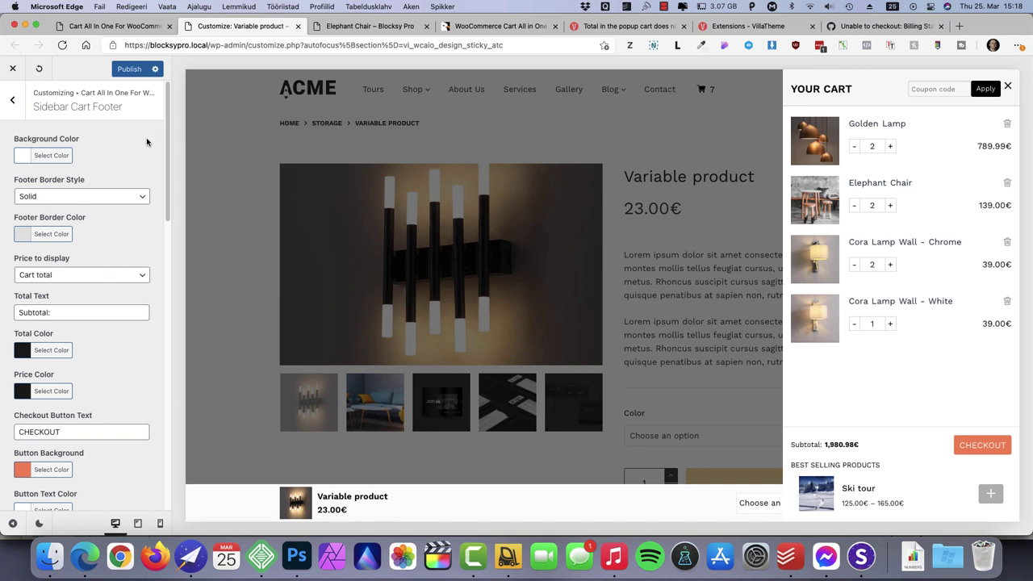
Check the Price to display and Show Products Plus choices of the cart footer, keeping Cart total and Best Selling Products
click(77, 275)
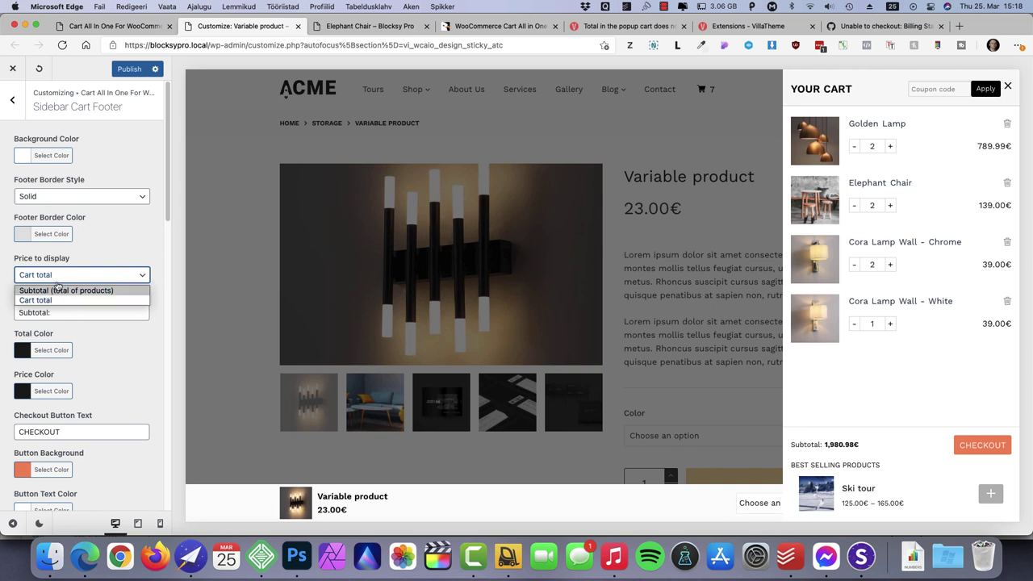
click(112, 241)
scroll(105, 238, down, 10)
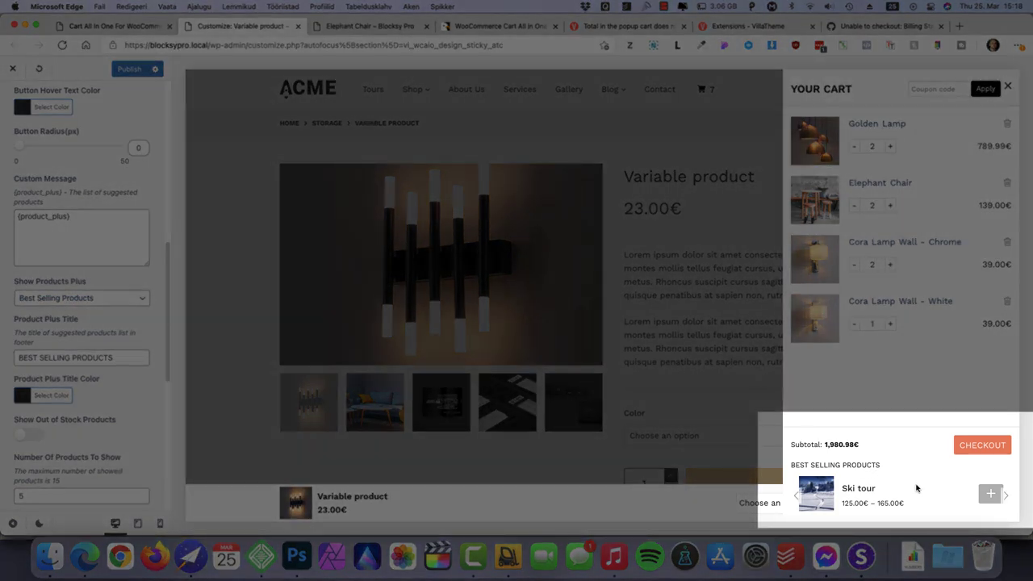
click(113, 298)
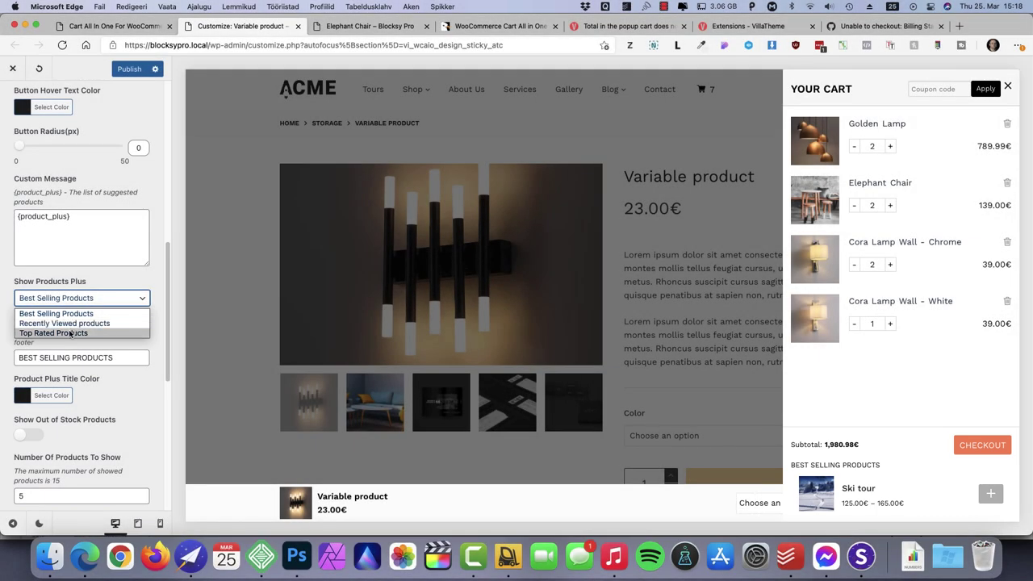
click(117, 292)
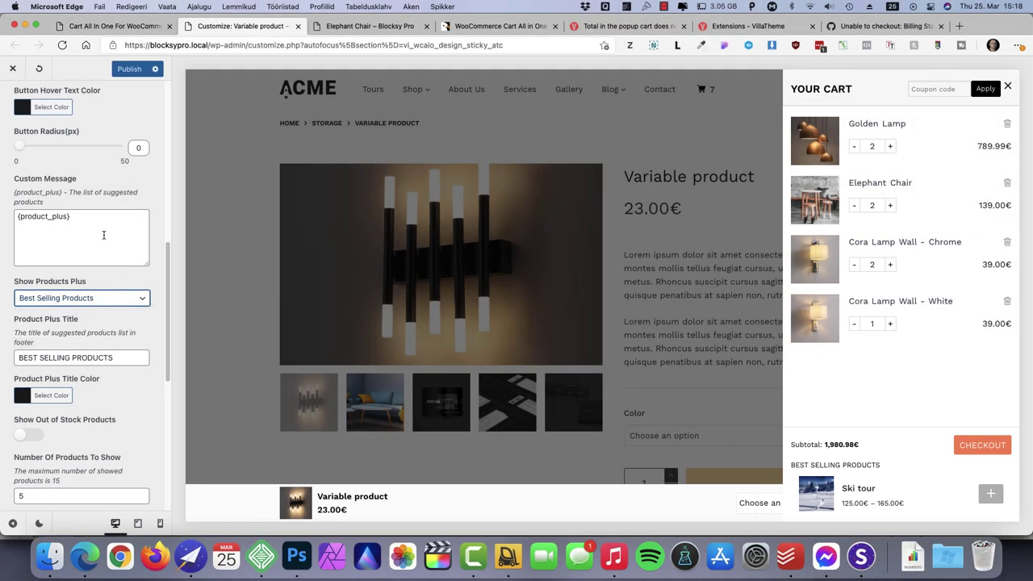
Review the suggested products' title, out-of-stock, product count, cart button text and cart icon type options in the footer settings
scroll(109, 289, down, 2)
scroll(109, 289, down, 3)
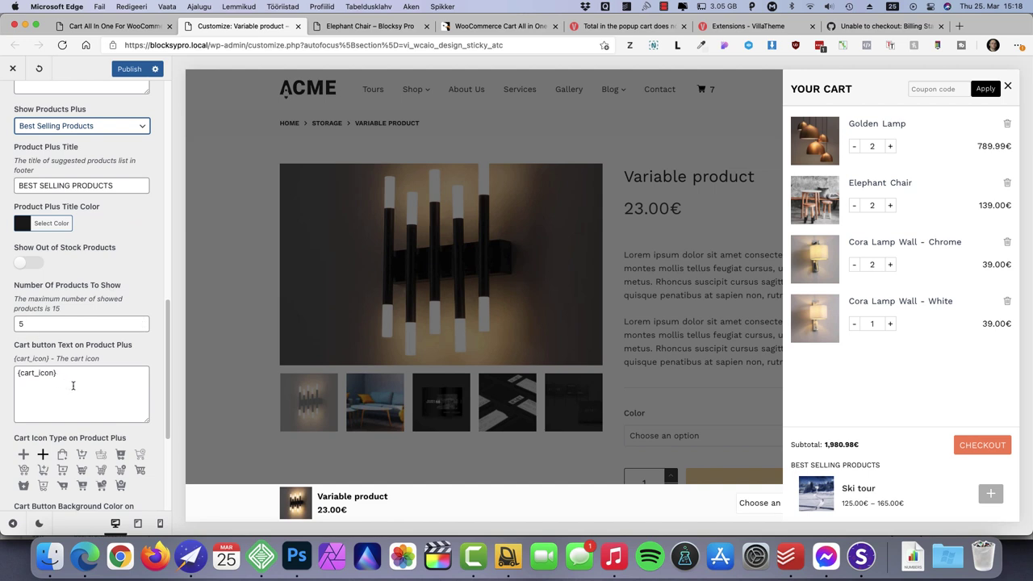
scroll(77, 396, down, 2)
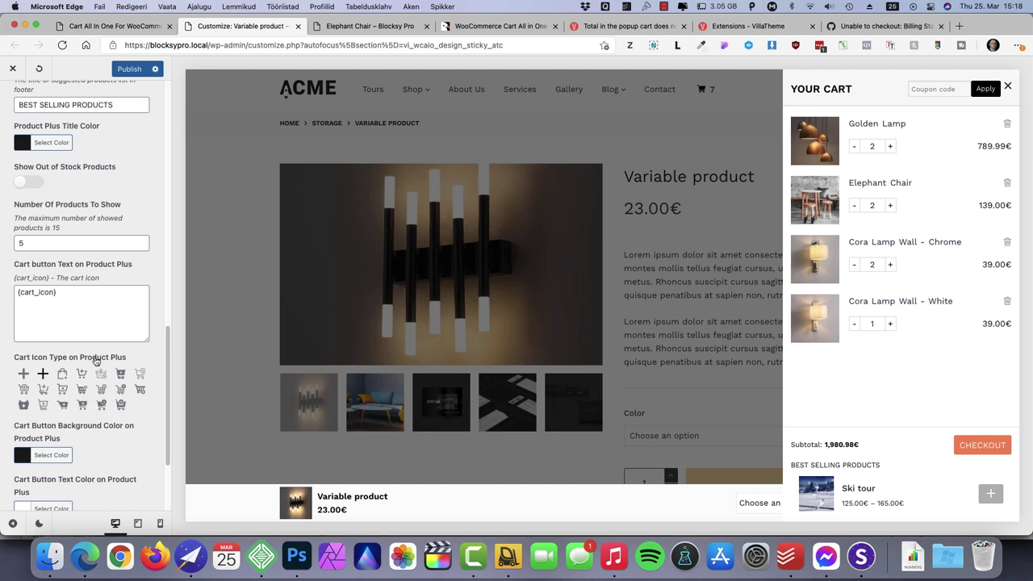
scroll(111, 415, down, 3)
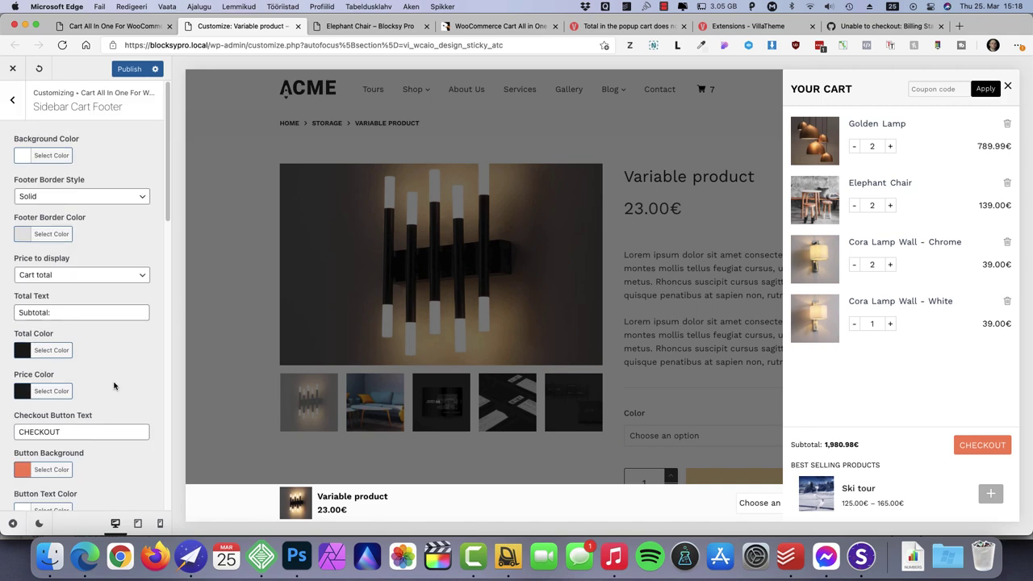
Open the Menu Cart settings, switch to the theme's header builder and add the Cart element between Wishlist and Account
key(Escape)
click(46, 249)
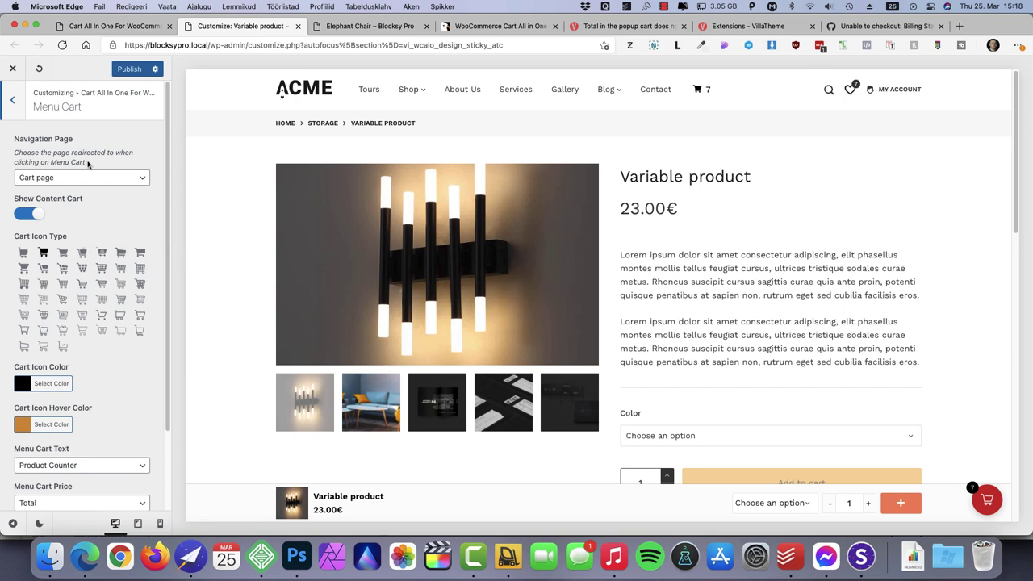
click(295, 98)
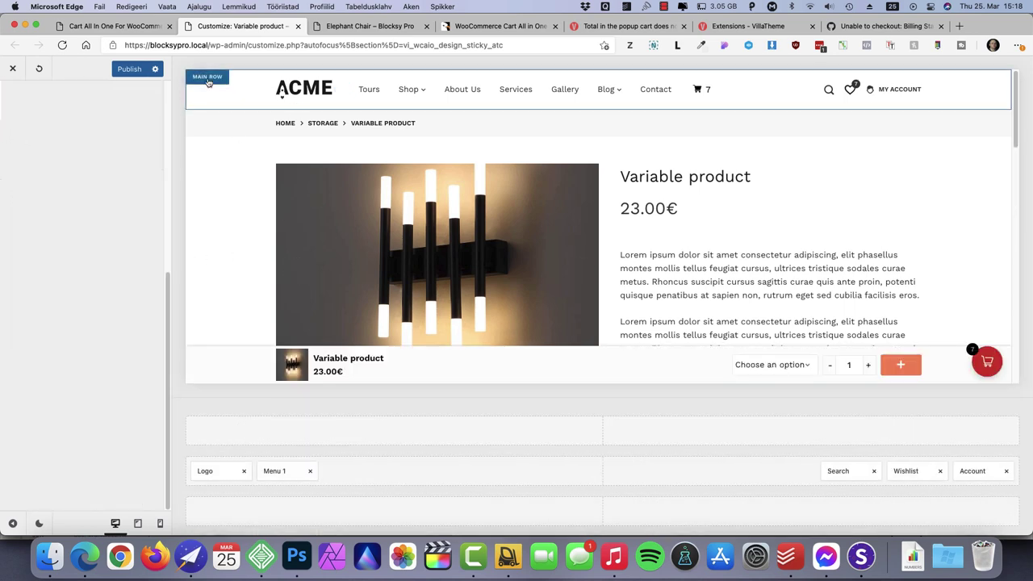
click(12, 100)
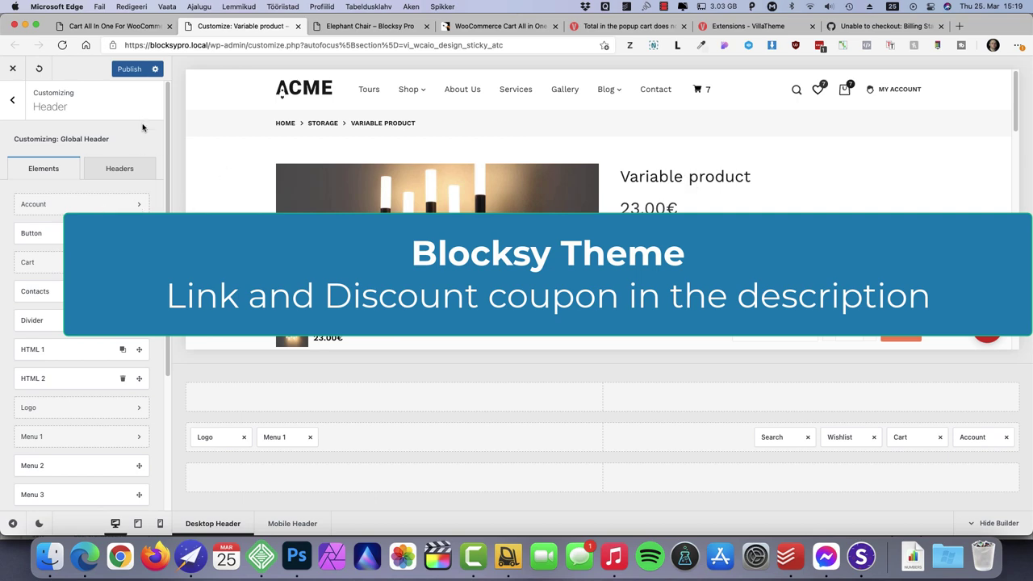
click(12, 102)
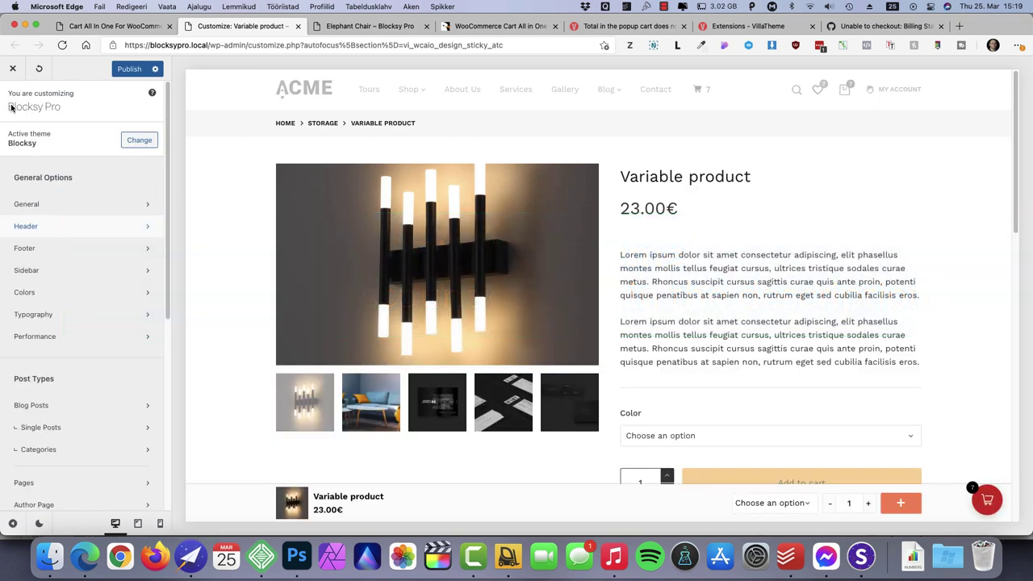
Reopen the Menu Cart settings of Cart All In One For WooCommerce and check the Navigation Page choices, keeping Cart page
scroll(69, 242, down, 10)
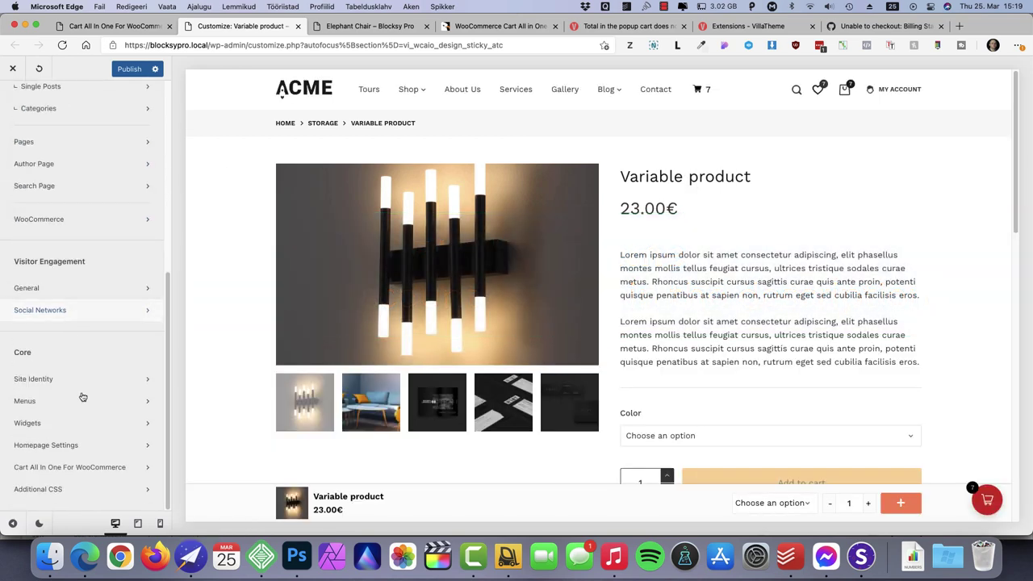
click(79, 467)
click(53, 248)
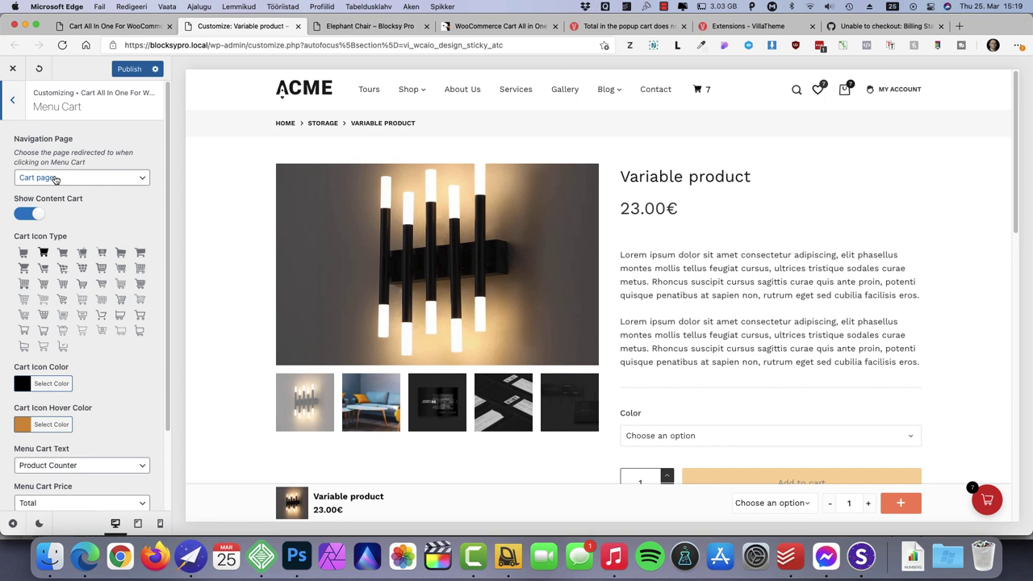
click(55, 179)
click(123, 155)
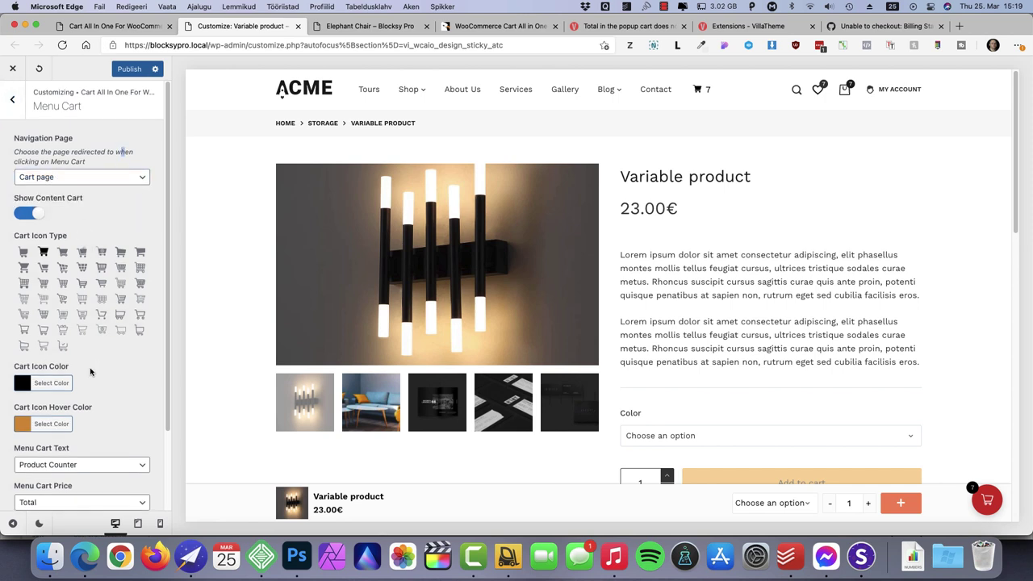
Check the Menu Cart Text choices, keep Product Counter, and return to the plugin's list of design sections
scroll(92, 372, down, 3)
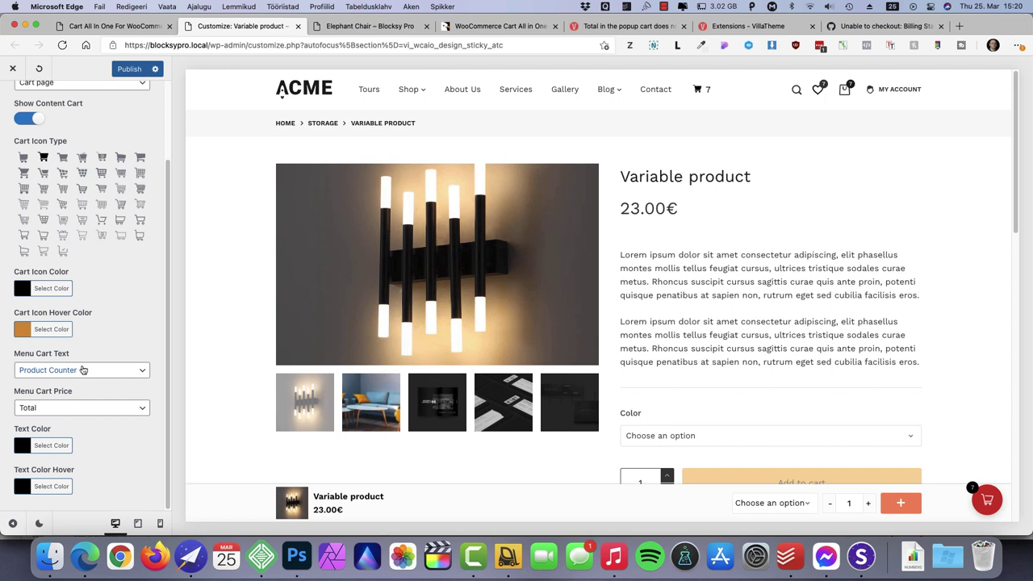
click(80, 371)
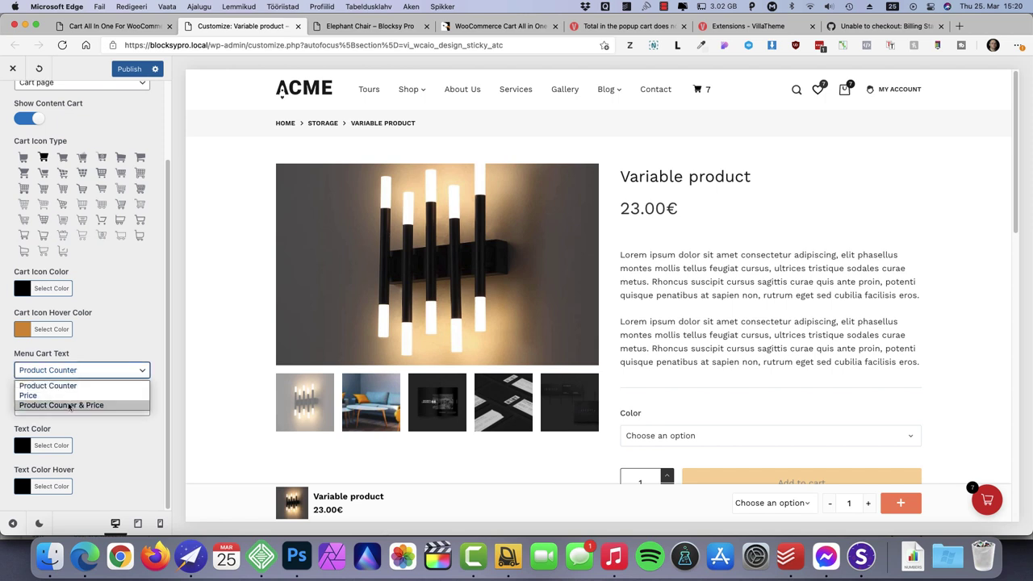
click(53, 386)
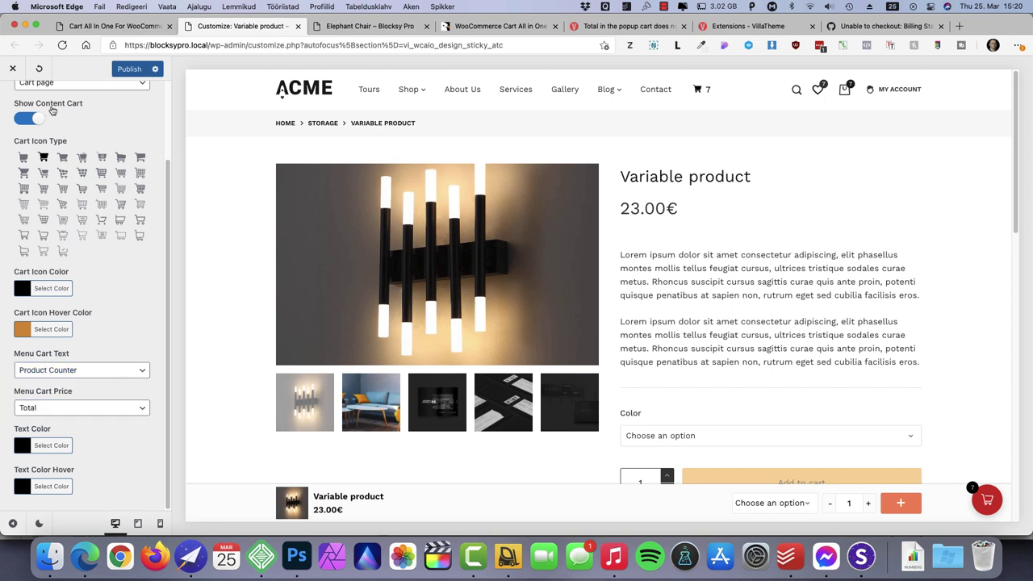
scroll(70, 158, up, 3)
click(13, 104)
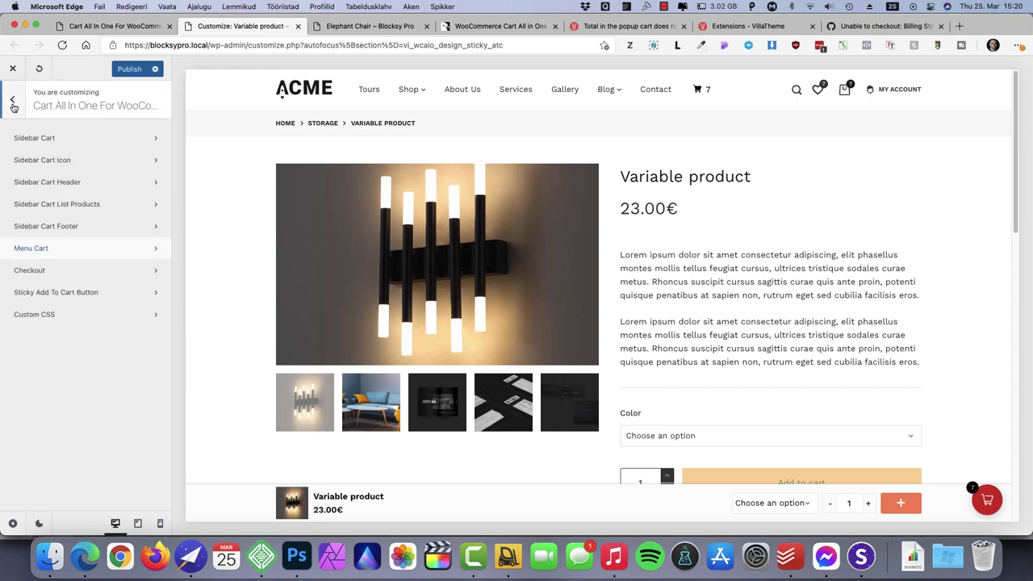
Open the Checkout design settings and look over the step options and the billing form in the cart preview
click(56, 271)
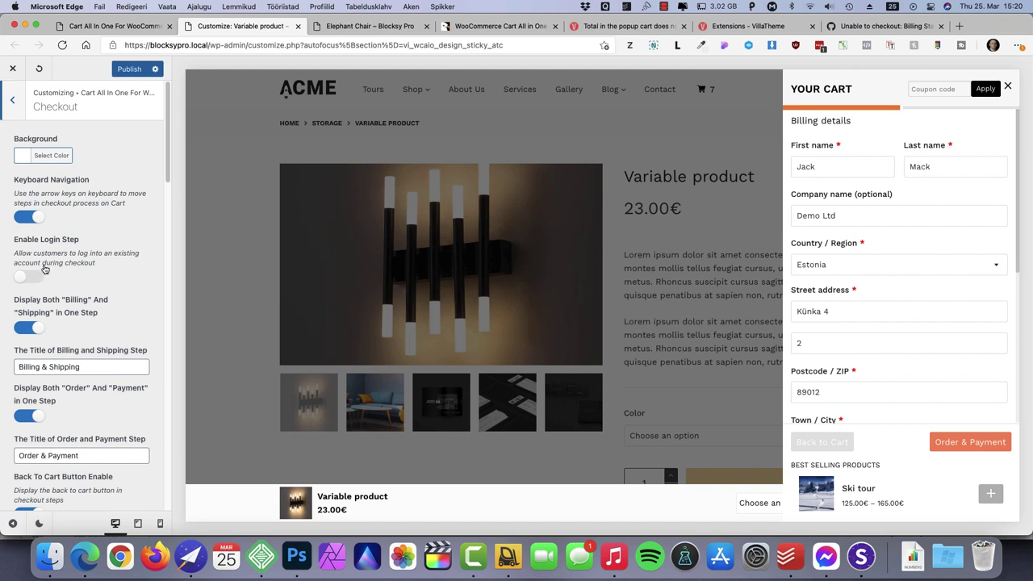
scroll(91, 266, down, 2)
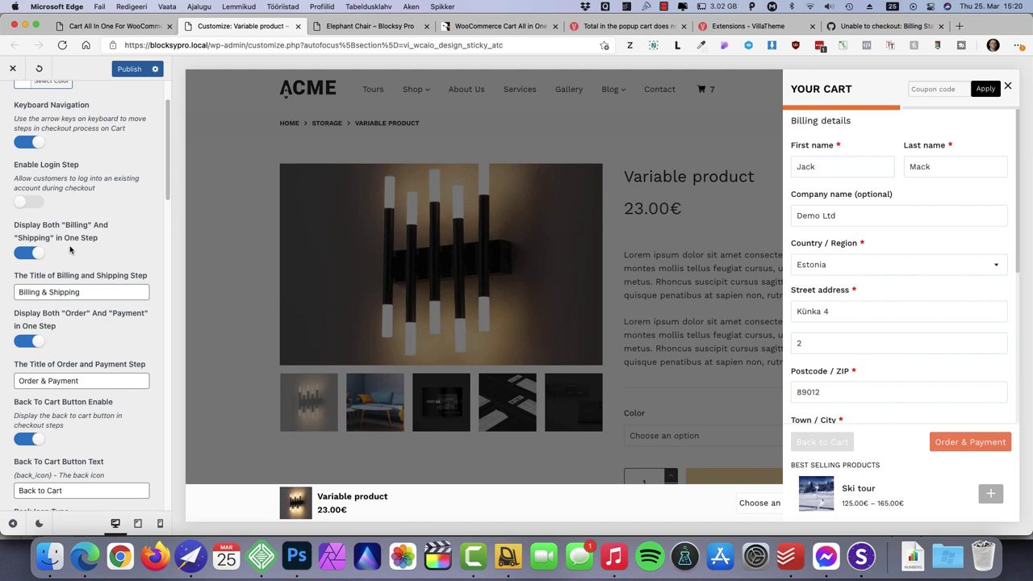
scroll(887, 274, down, 6)
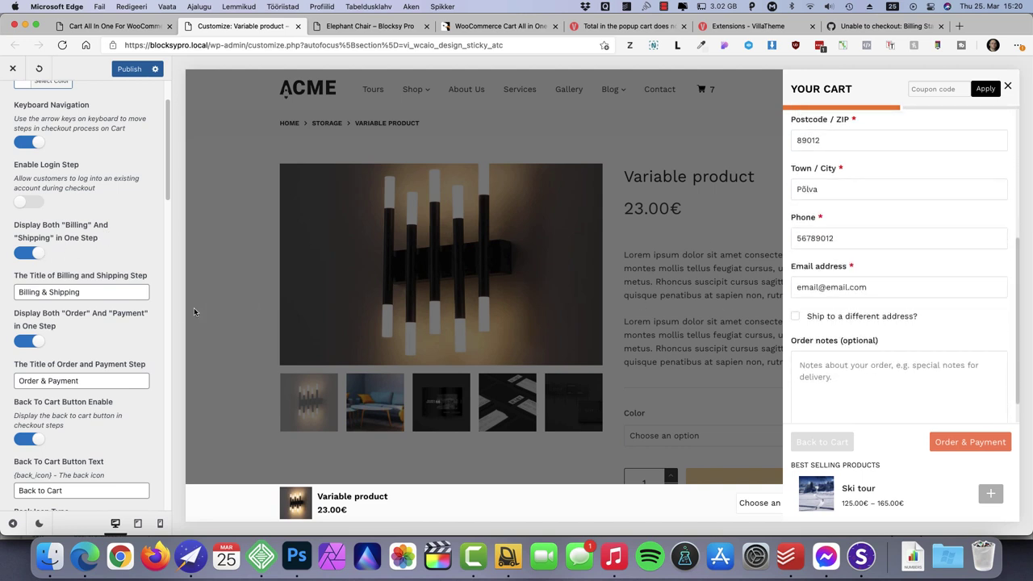
Split Billing and Shipping into separate checkout steps, preview the Shipping step, and combine both into one step again
click(25, 252)
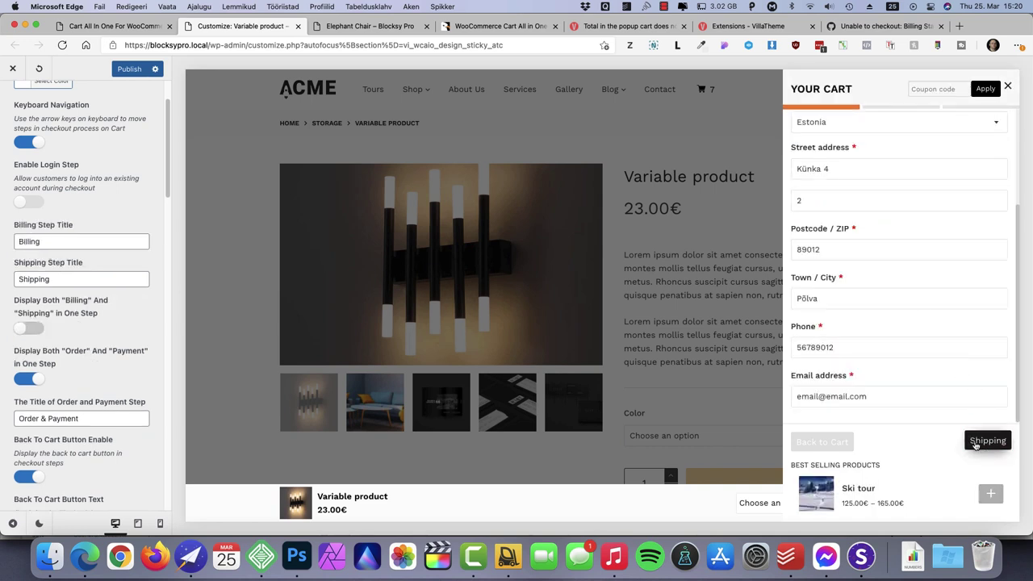
click(986, 442)
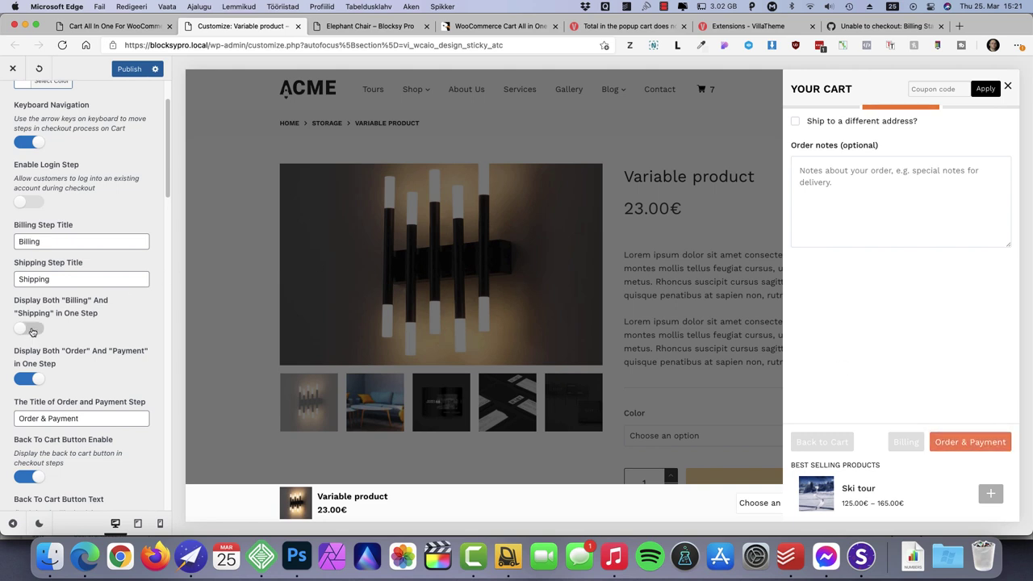
click(31, 330)
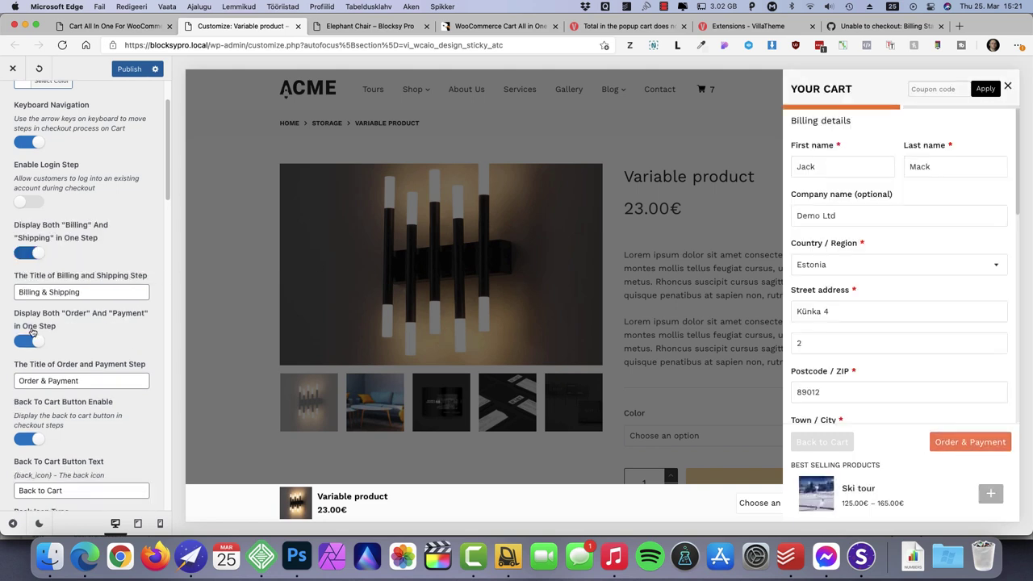
Review the checkout step titles and the text, icon and colour options of the Back To Cart, Next, Previous and Place Order buttons
click(93, 290)
triple_click(59, 288)
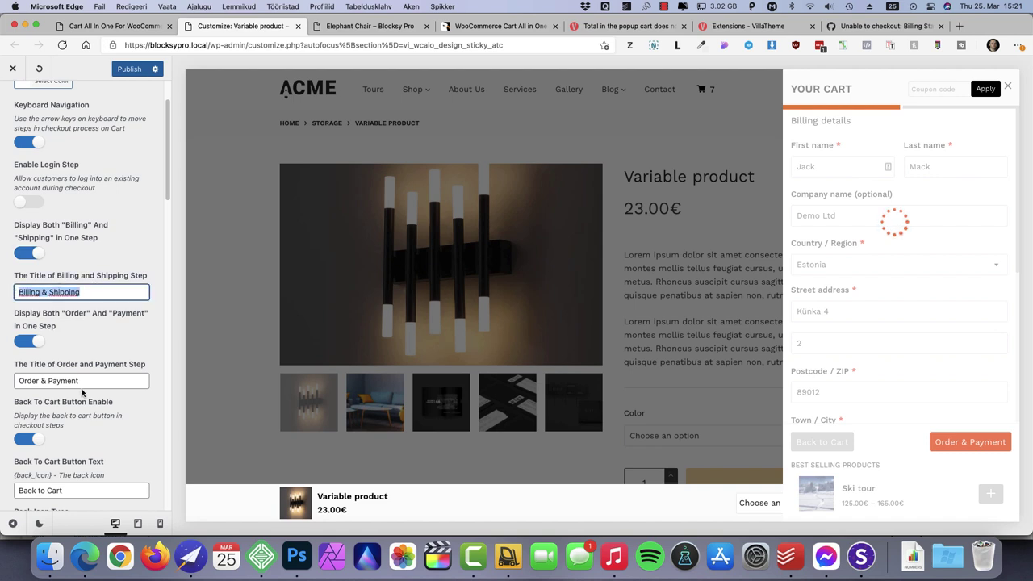
scroll(120, 369, down, 3)
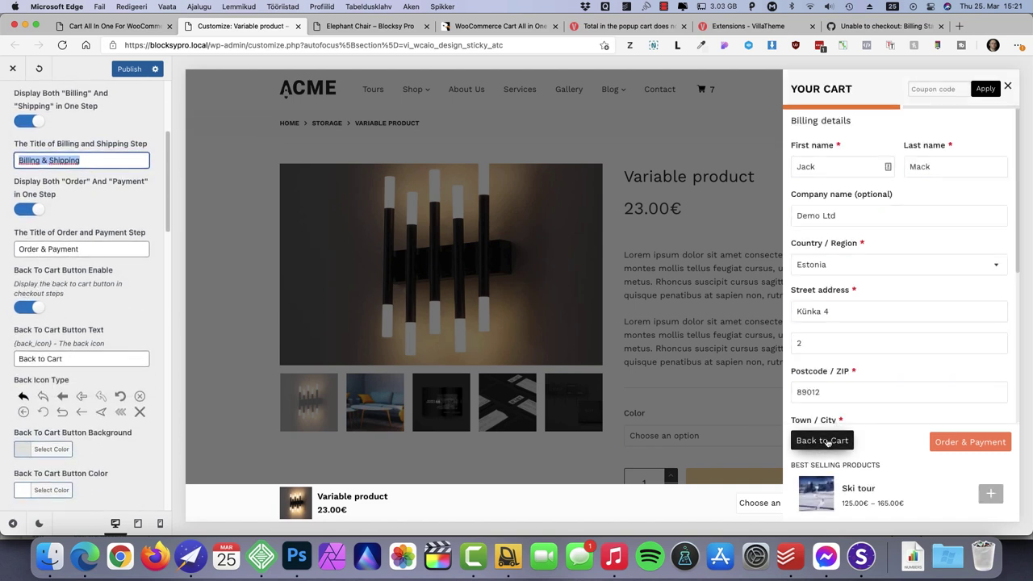
scroll(113, 356, down, 2)
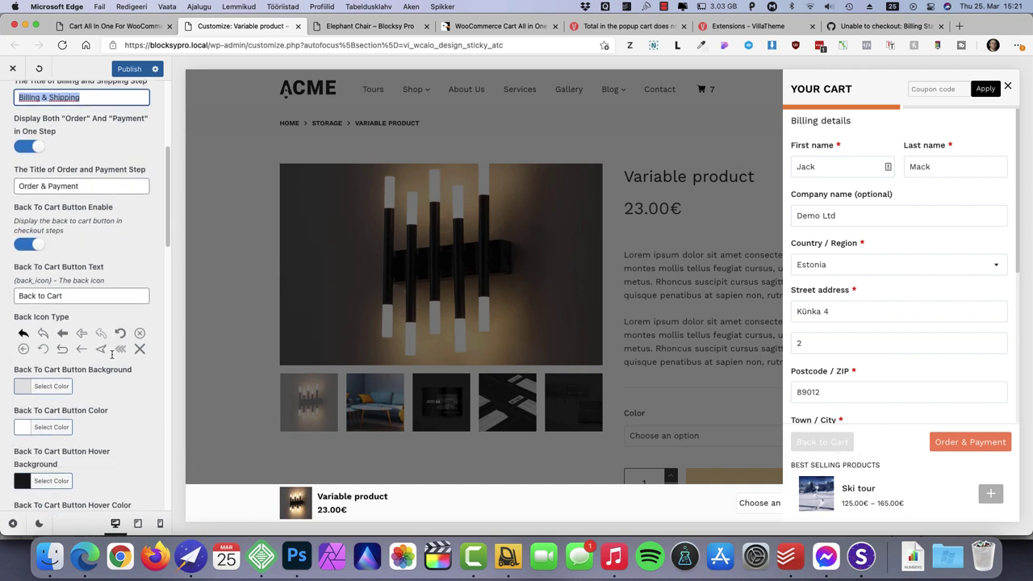
scroll(112, 357, down, 4)
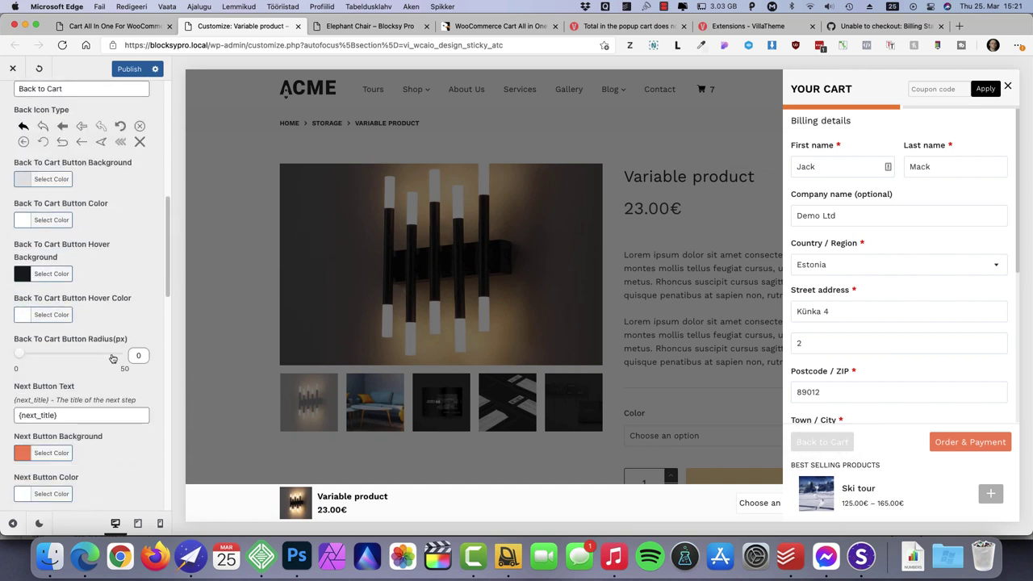
scroll(112, 357, down, 2)
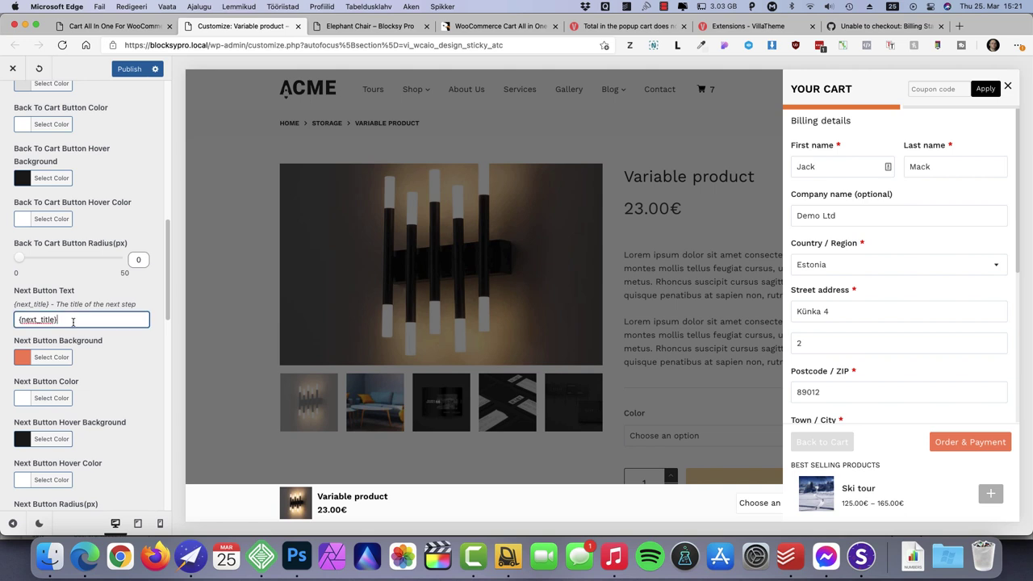
scroll(73, 324, down, 7)
scroll(87, 332, down, 1)
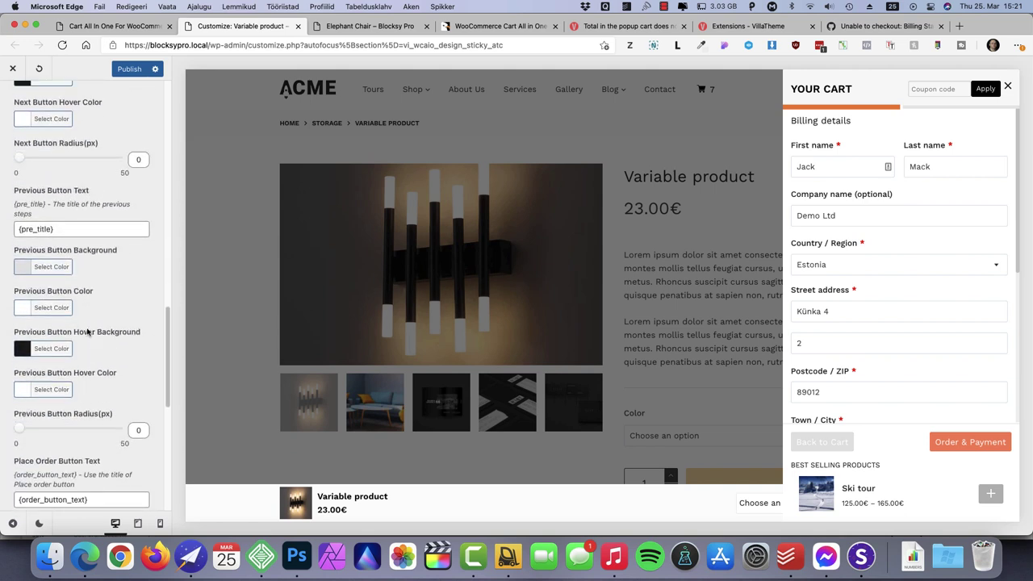
scroll(87, 328, down, 3)
drag(91, 371, 14, 372)
scroll(120, 389, down, 5)
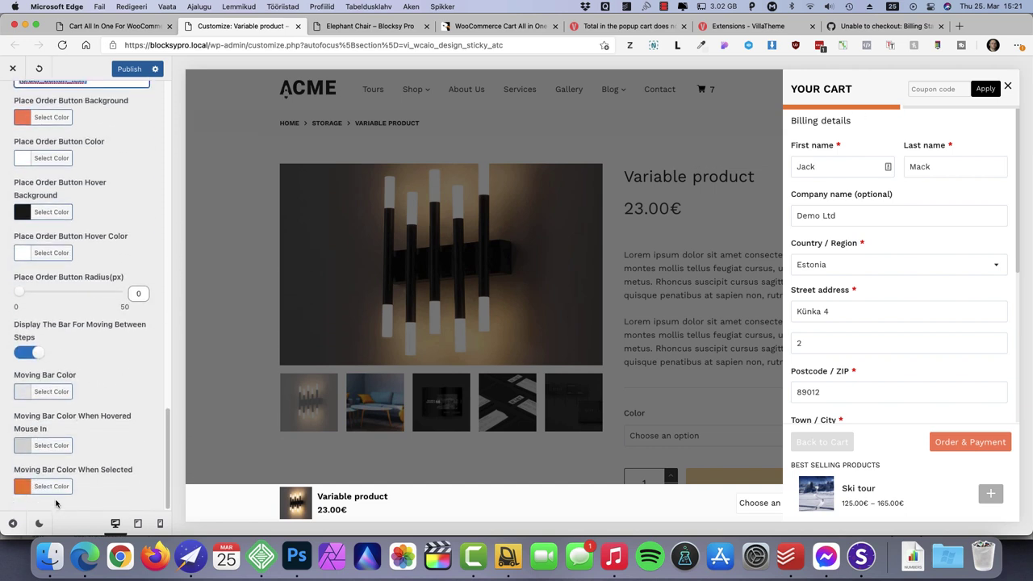
Toggle the bar for moving between steps off and on, set its selected colour to red, and return to the design sections list
click(27, 353)
click(27, 354)
click(48, 486)
scroll(101, 460, down, 3)
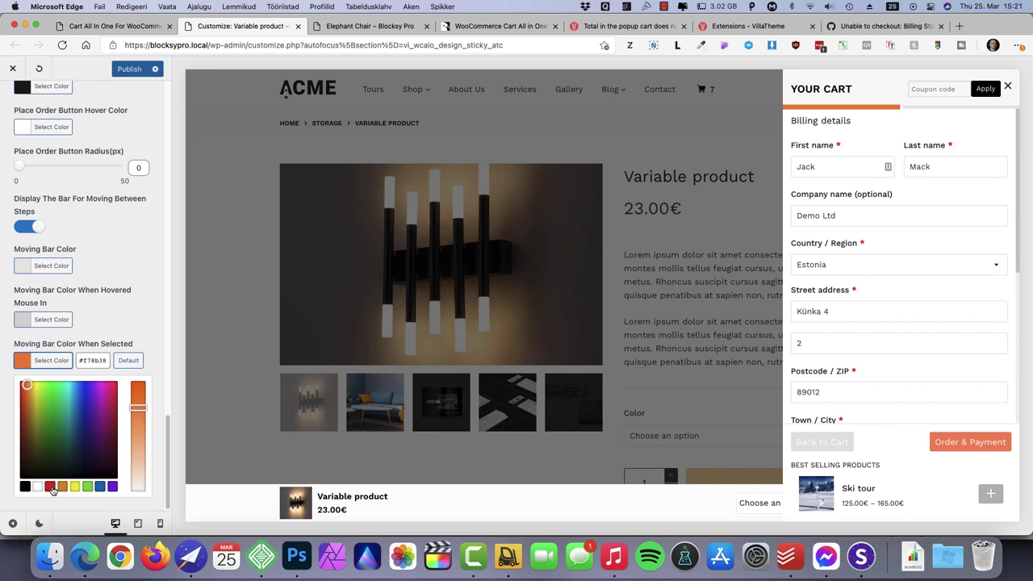
click(113, 487)
click(34, 401)
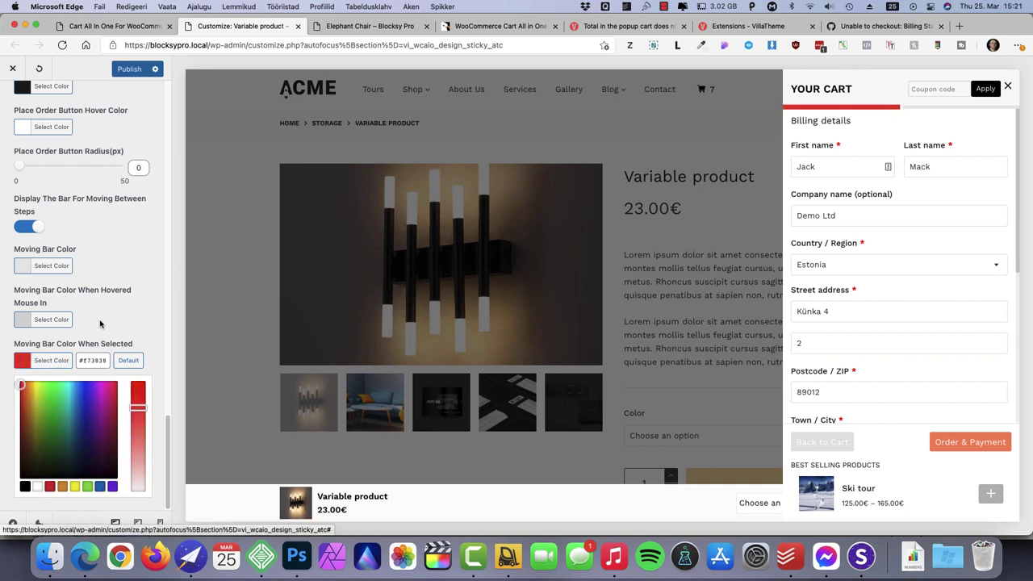
click(113, 318)
scroll(79, 357, up, 15)
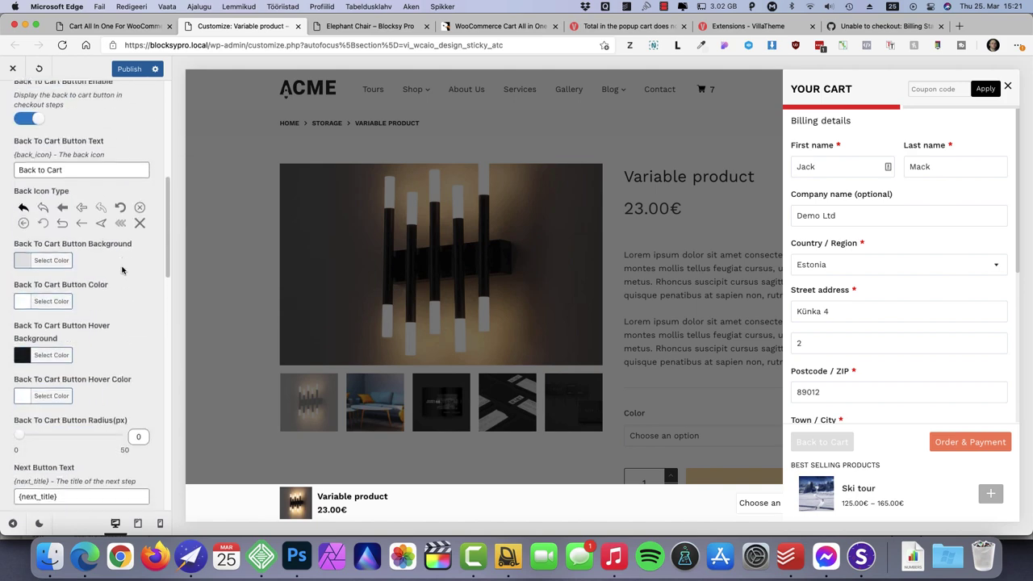
click(12, 99)
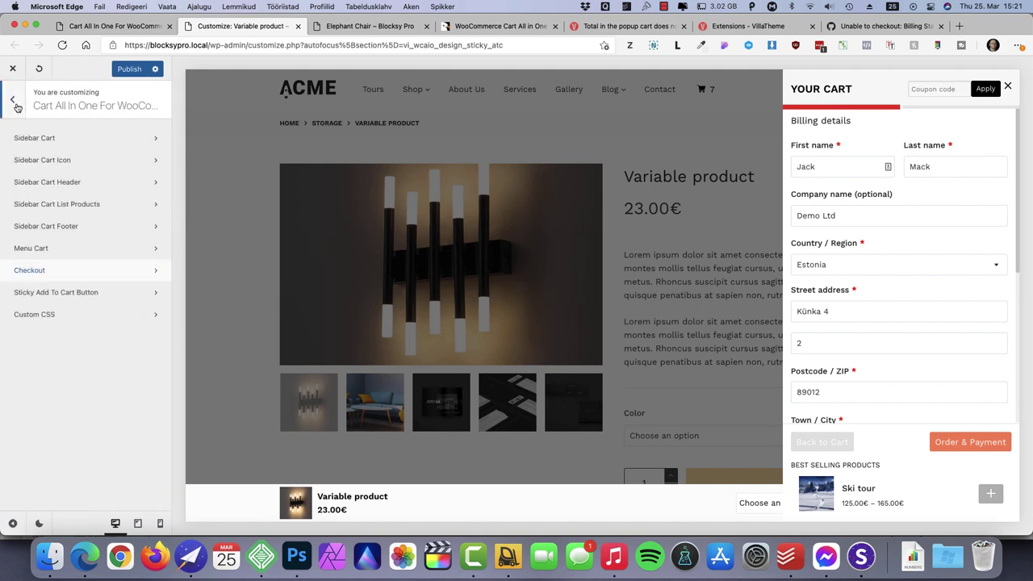
Open the Sticky Add To Cart Button settings, close the cart preview, and try Templates One to Four, ending on Template Two
click(80, 294)
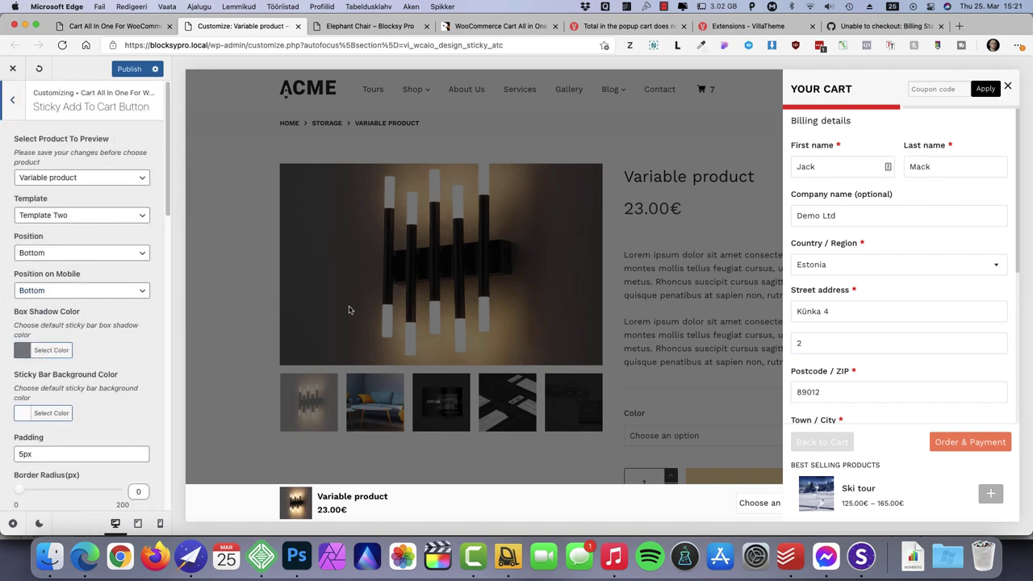
click(526, 401)
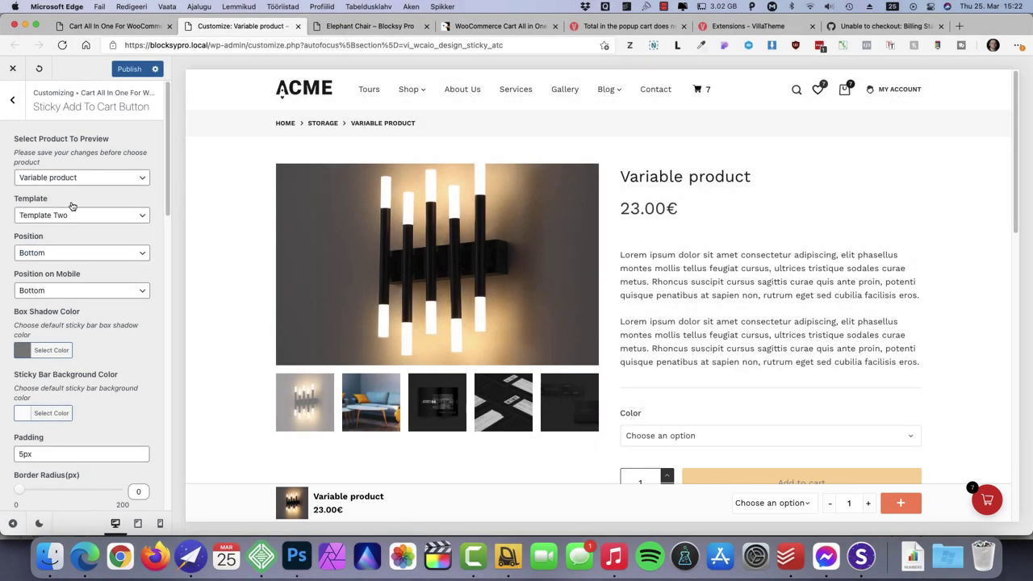
click(64, 215)
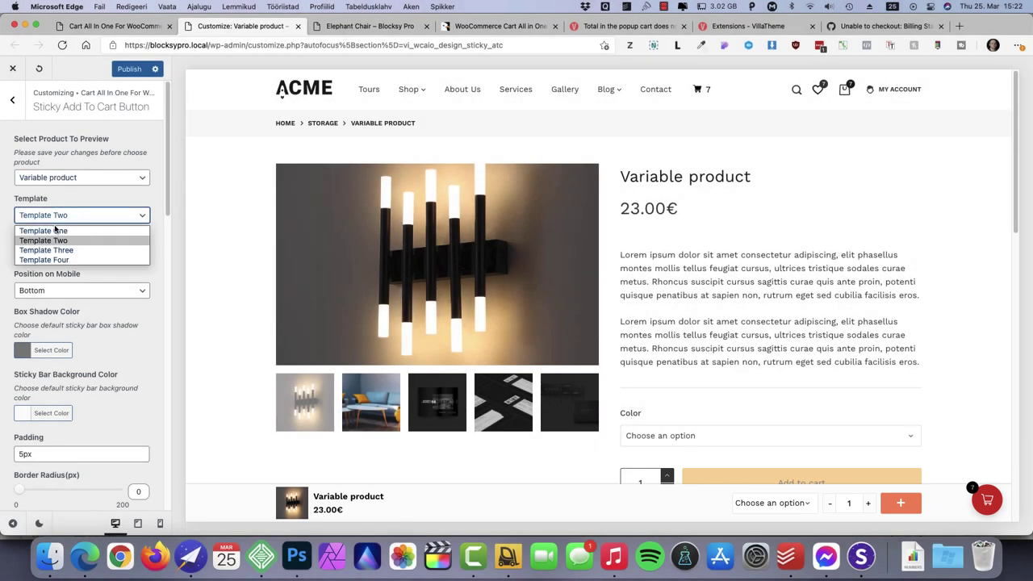
click(54, 231)
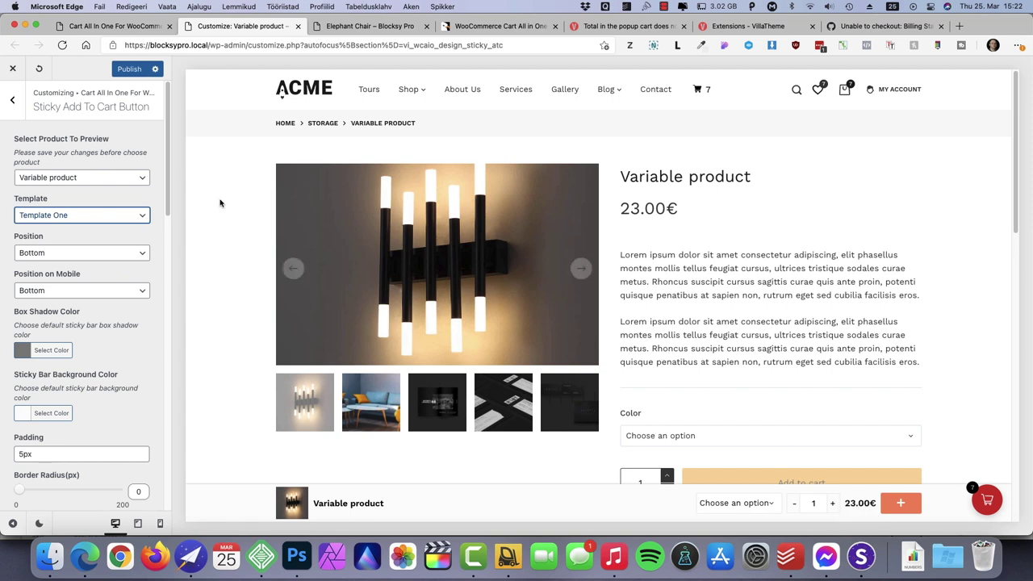
click(68, 214)
click(54, 241)
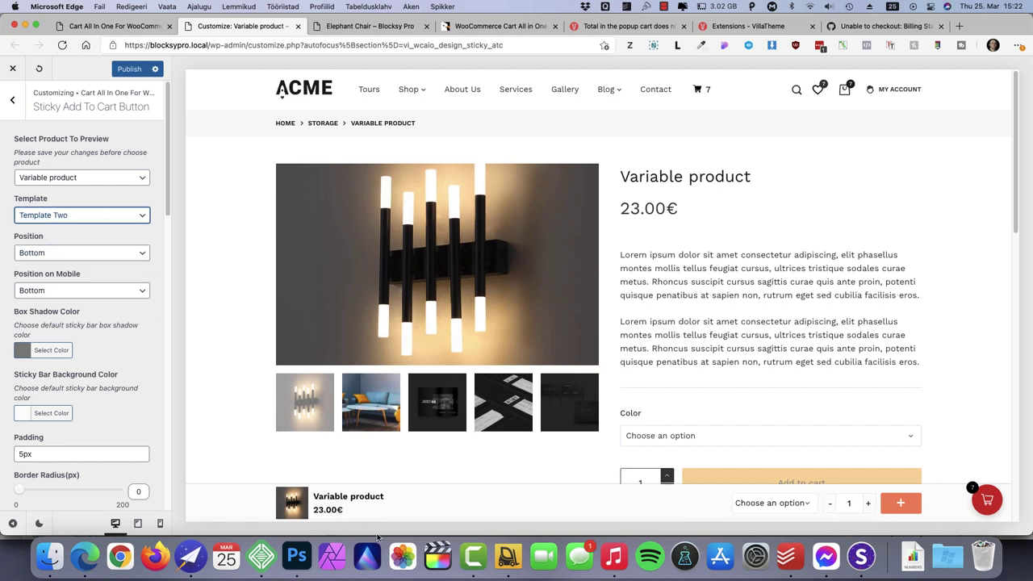
click(32, 217)
click(47, 250)
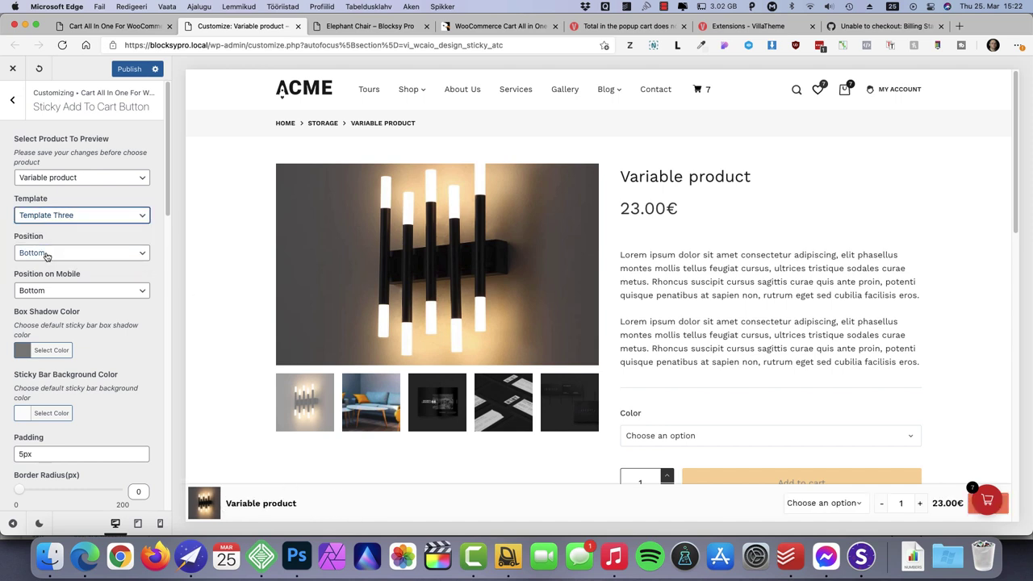
click(58, 216)
click(48, 257)
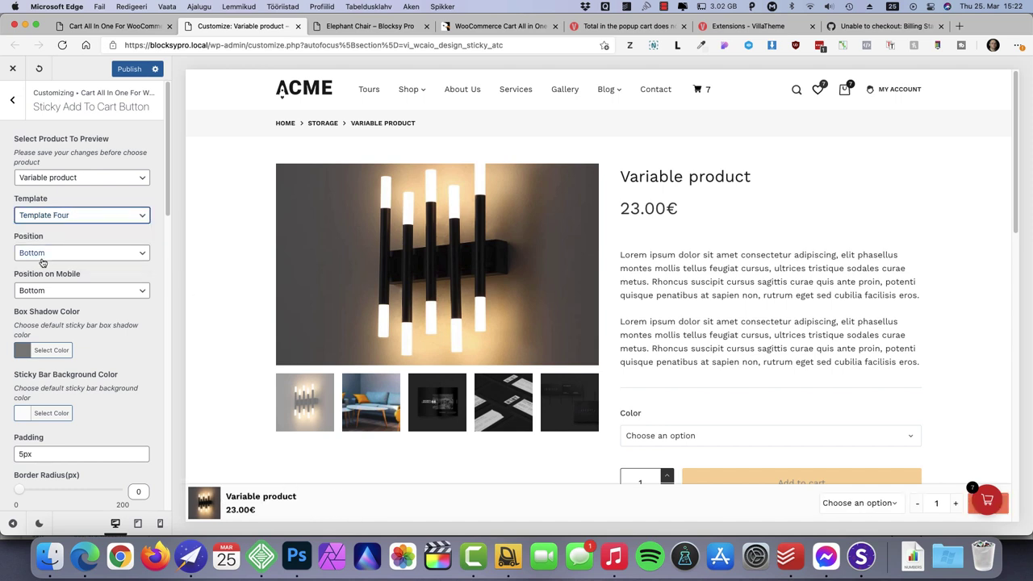
click(61, 216)
click(47, 242)
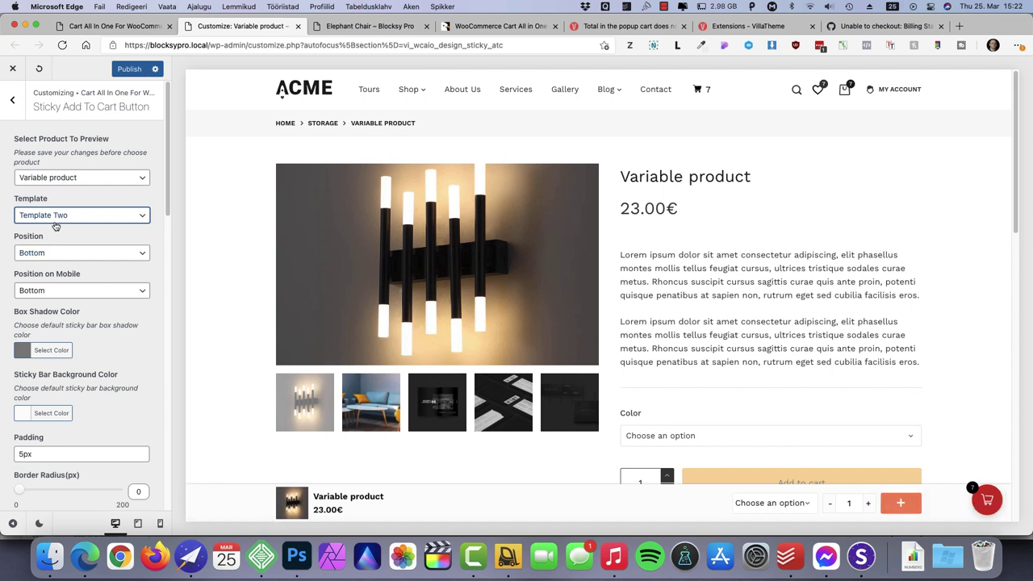
Try the sticky add-to-cart bar in the Top position, then set its position back to Bottom
click(48, 254)
click(37, 279)
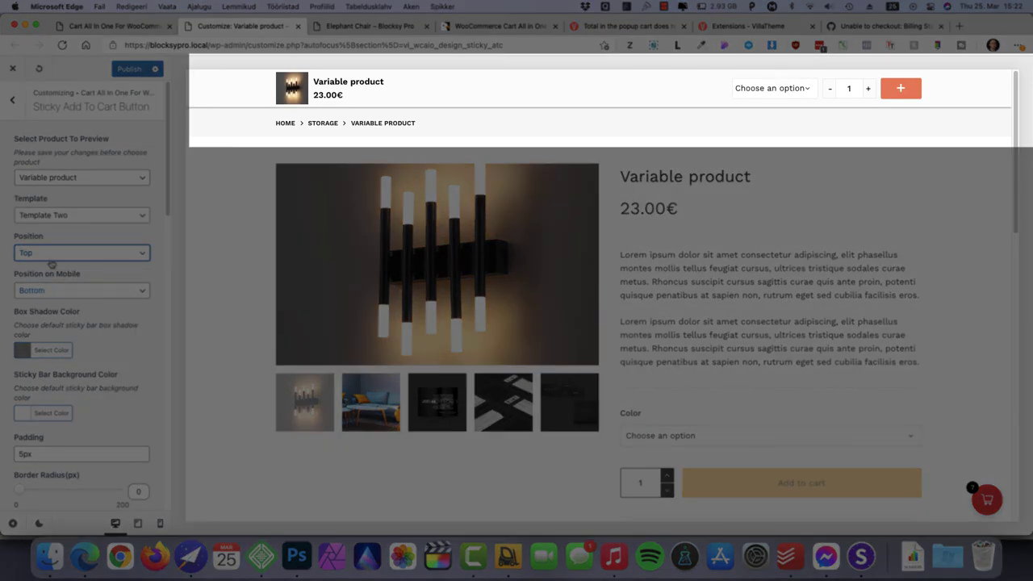
click(53, 254)
click(44, 270)
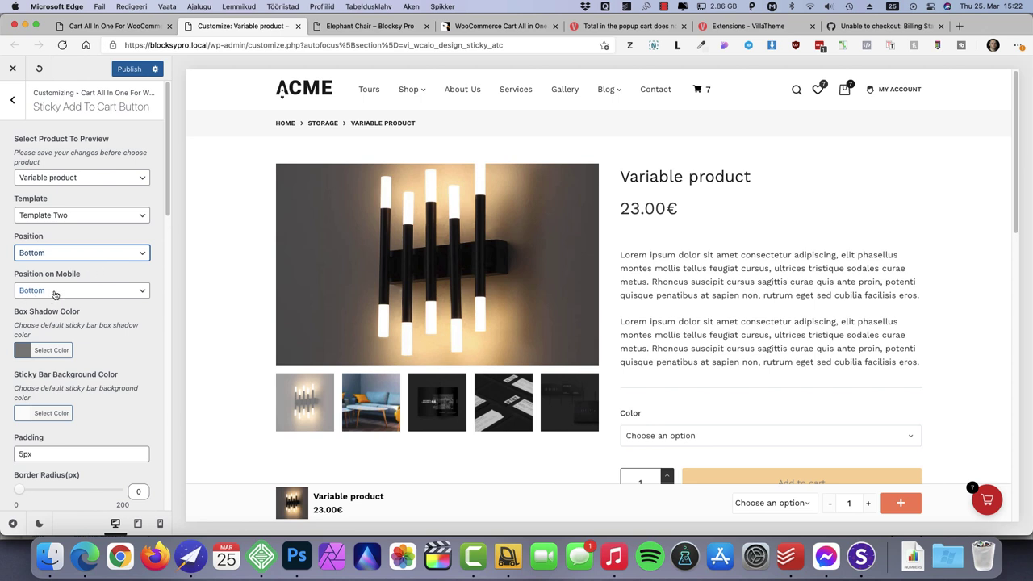
Look over the remaining sticky bar style and cart button options, then return to the sections list and publish the changes
scroll(54, 295, down, 4)
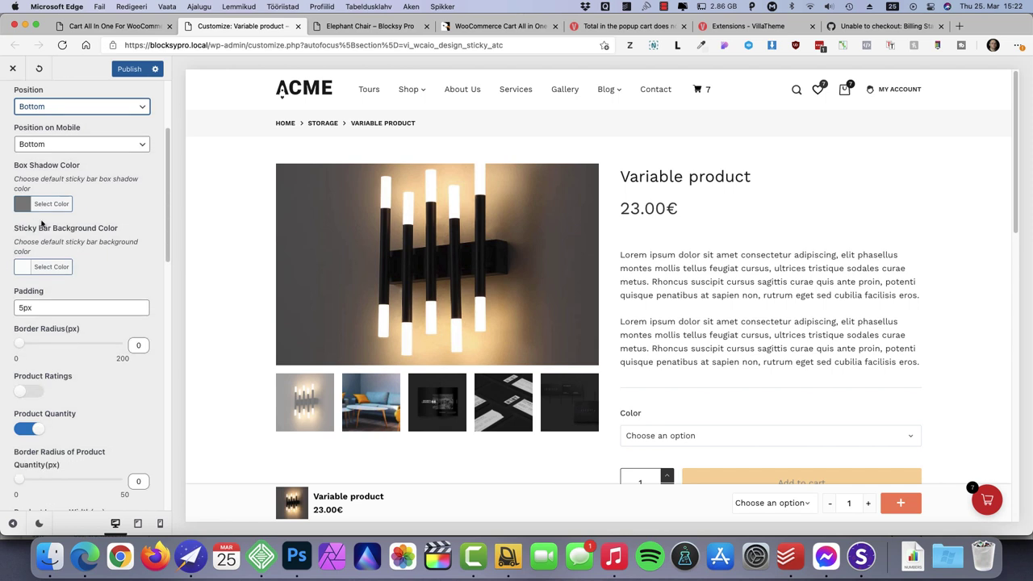
scroll(57, 306, down, 8)
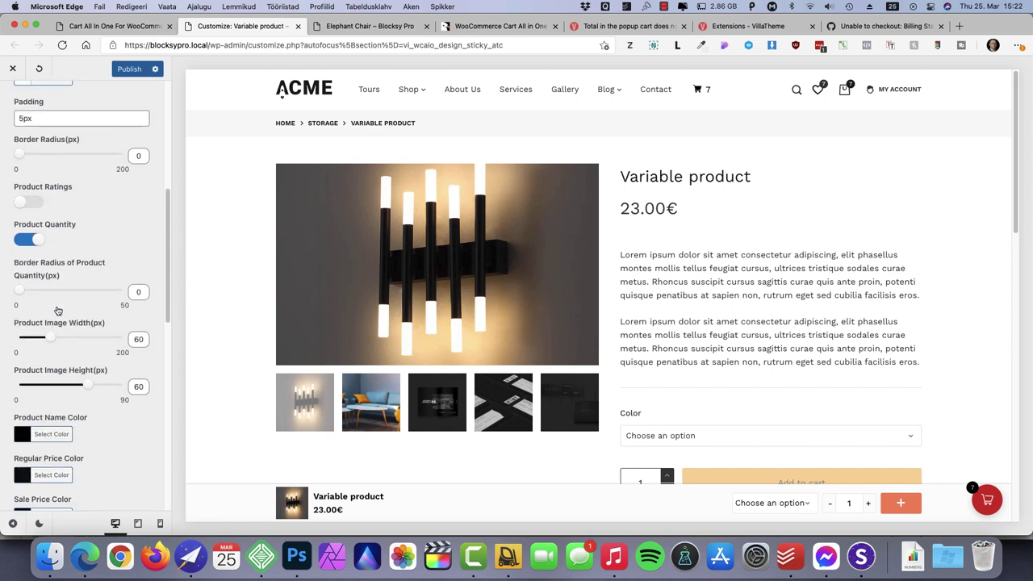
scroll(57, 310, down, 6)
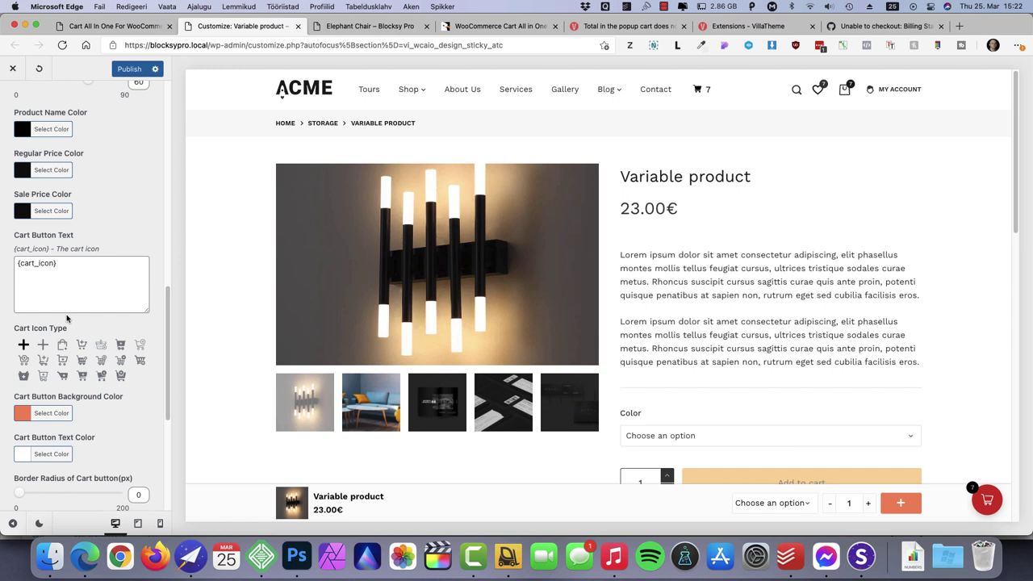
scroll(80, 344, down, 4)
key(Escape)
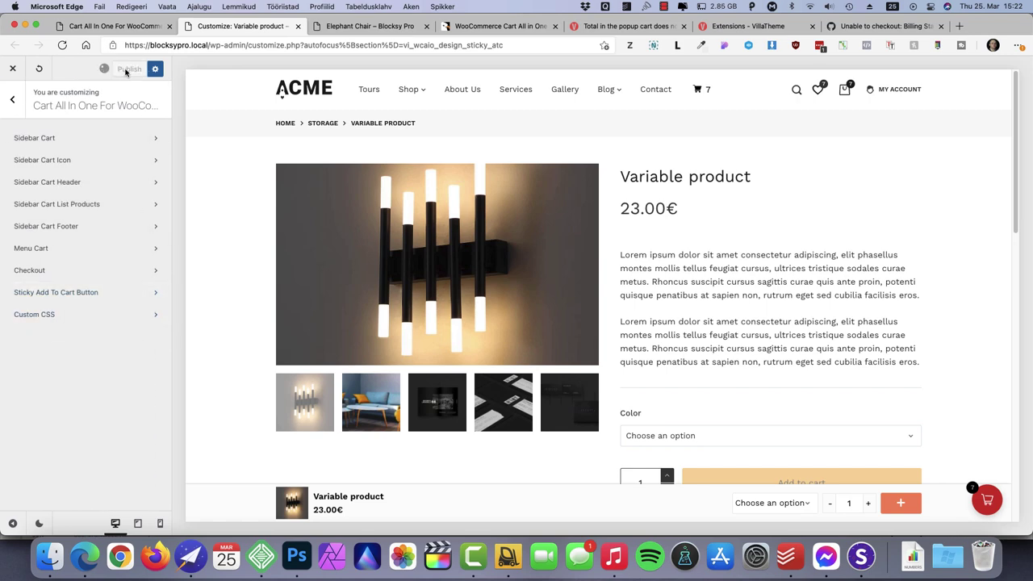
Switch to the plugin's settings page, reload it, disable the Menu Cart and save the settings
click(115, 26)
key(super+r)
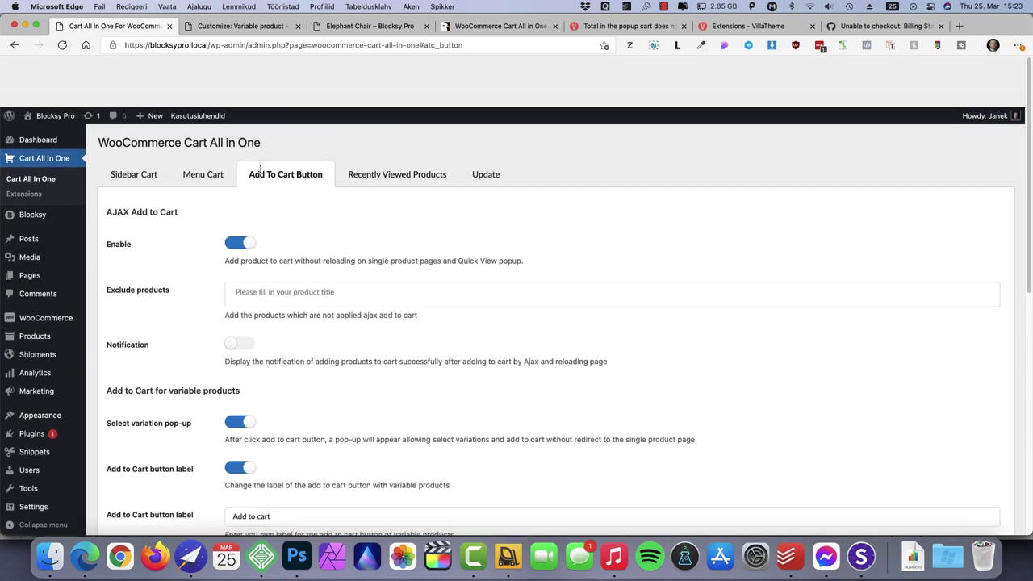
click(208, 122)
click(237, 157)
click(121, 381)
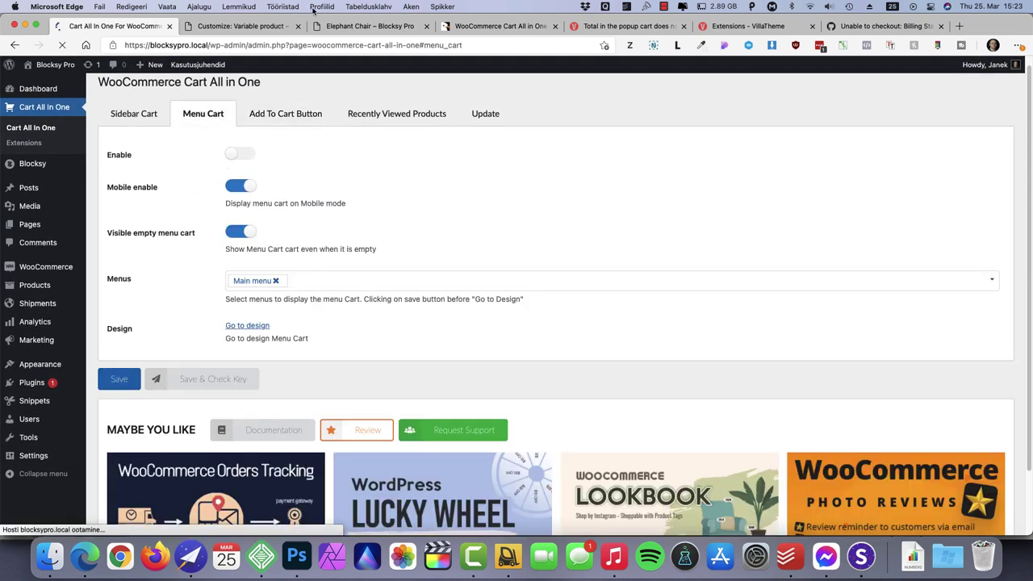
Switch to the Elephant Chair product page, reload it, and preview the contents of the header cart
key(super+3)
click(62, 46)
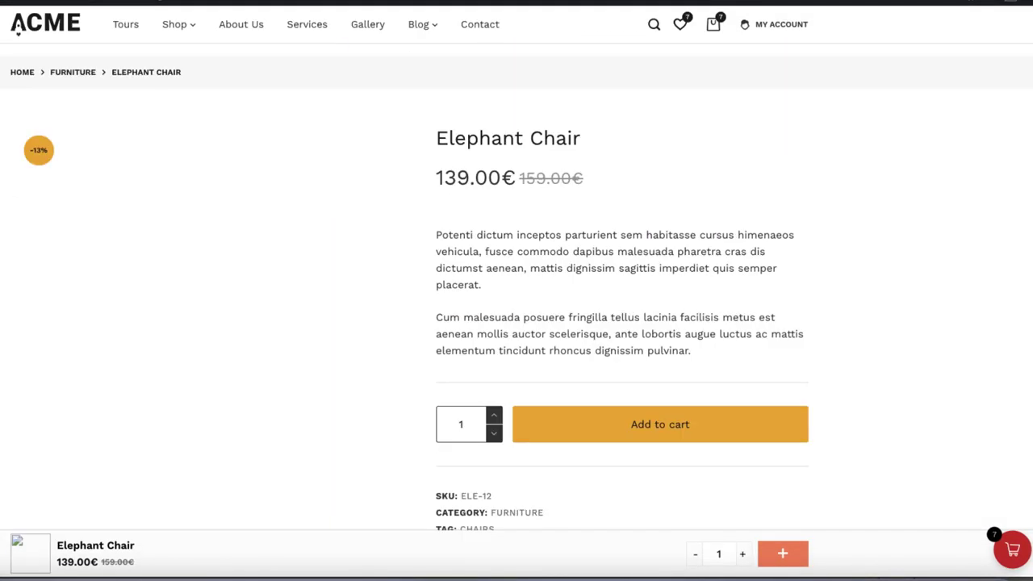
mouse_move(711, 32)
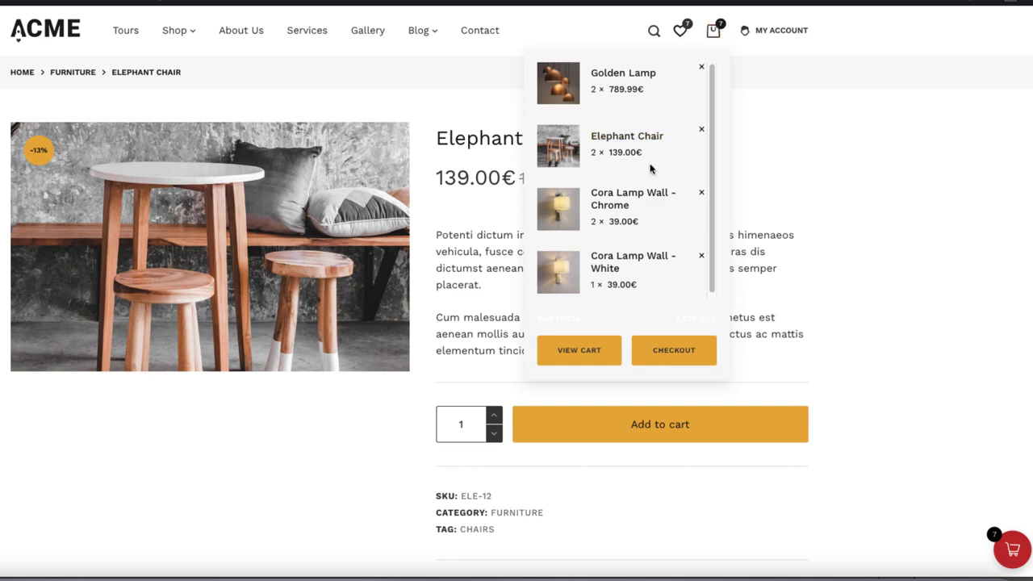
Open the sidebar cart, remove both Cora Lamp Wall items and raise the Elephant Chair quantity to 3
scroll(613, 157, down, 2)
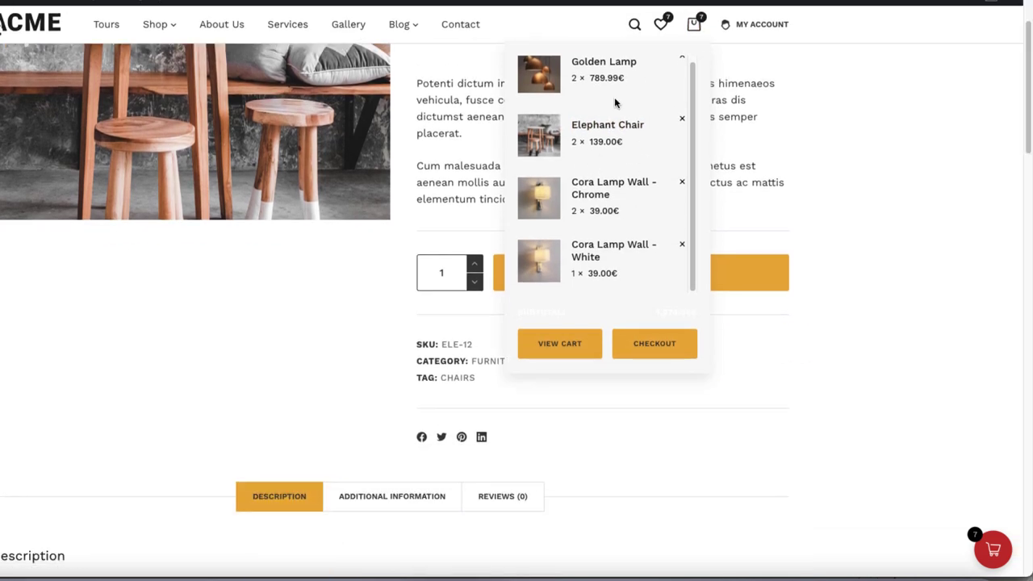
click(1001, 553)
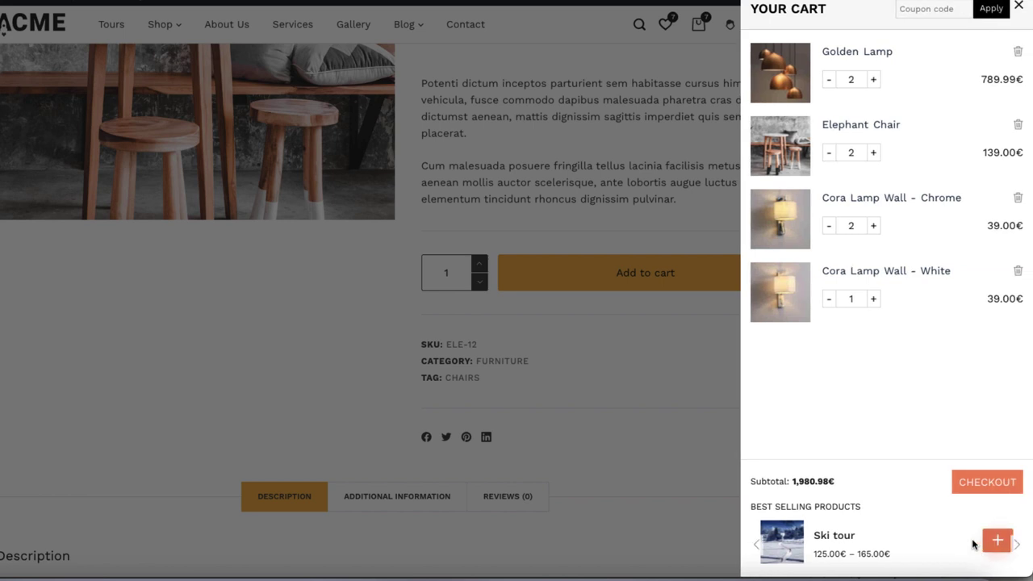
click(1017, 206)
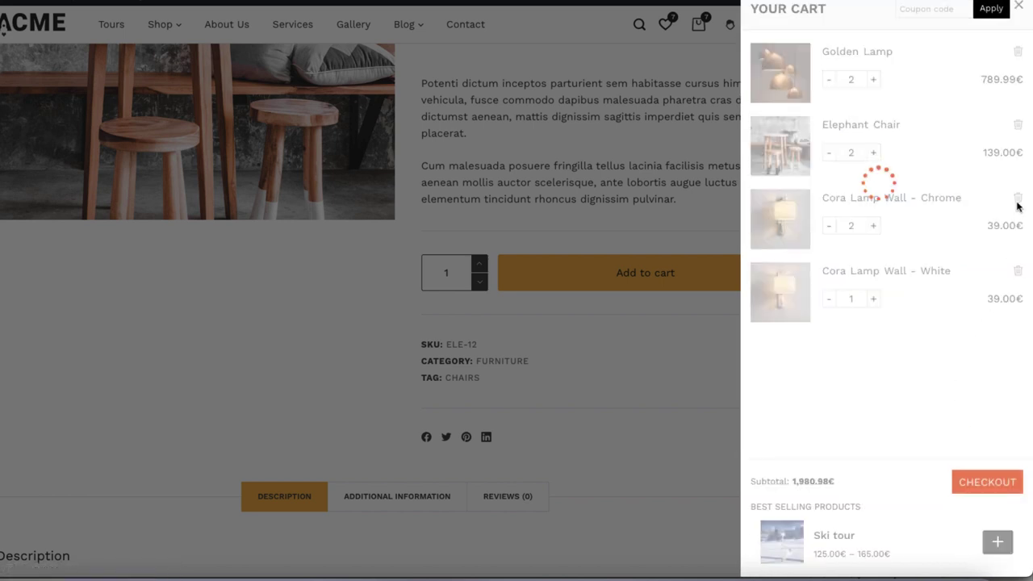
click(1017, 206)
click(873, 153)
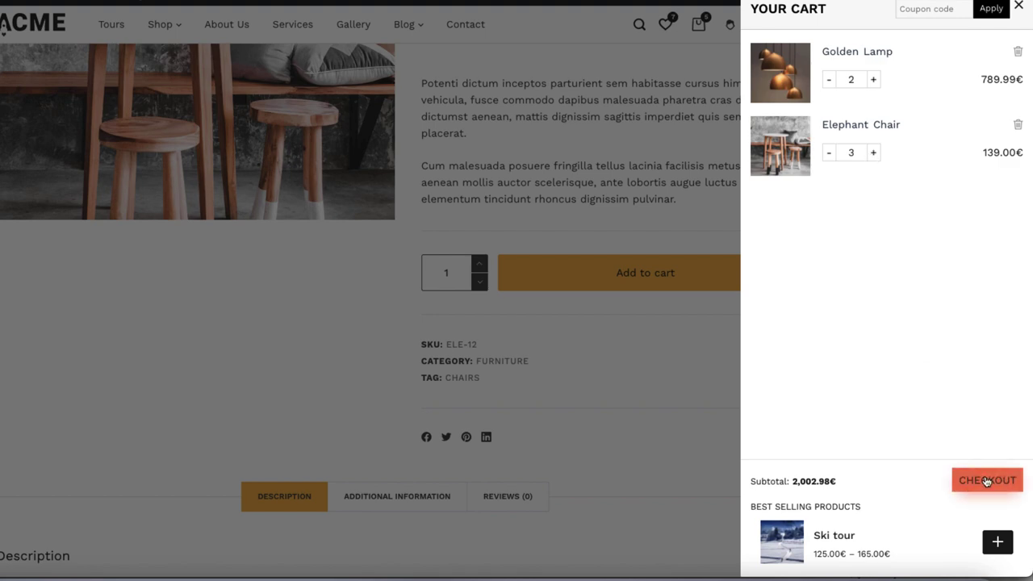
Add the Ski tour from the best-selling products to the cart with the package "I will rent skis"
click(997, 543)
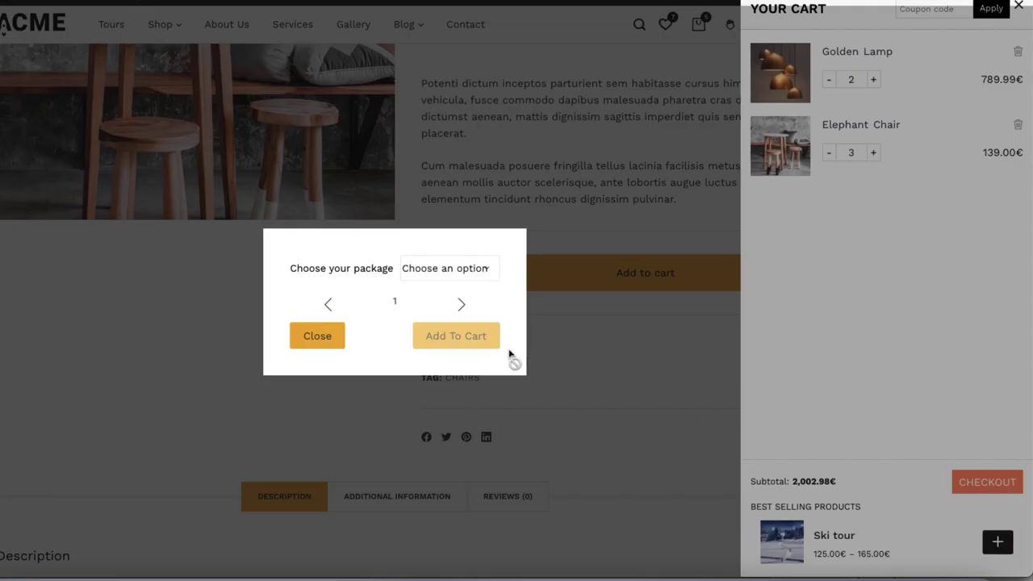
click(456, 270)
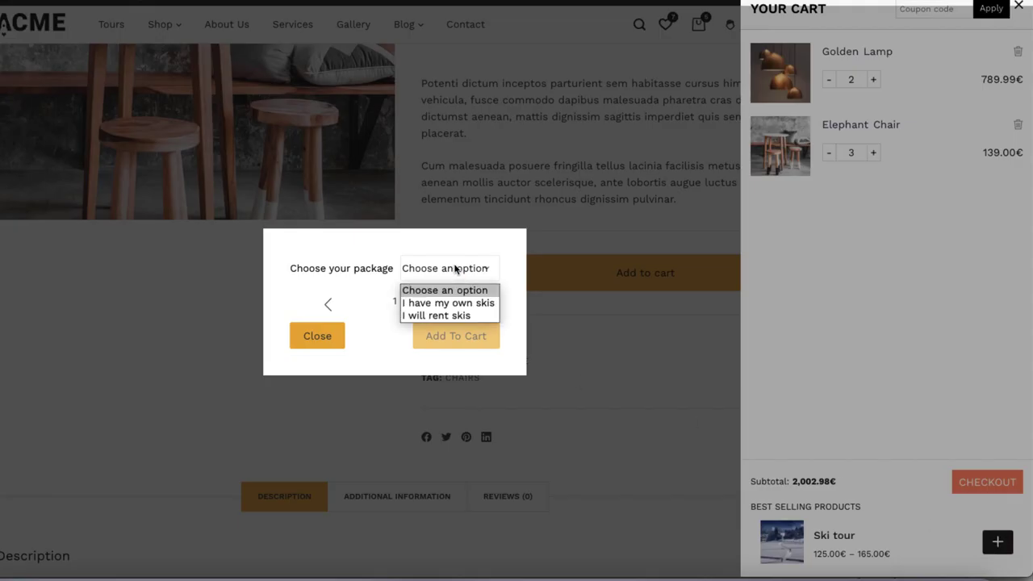
click(427, 315)
click(457, 334)
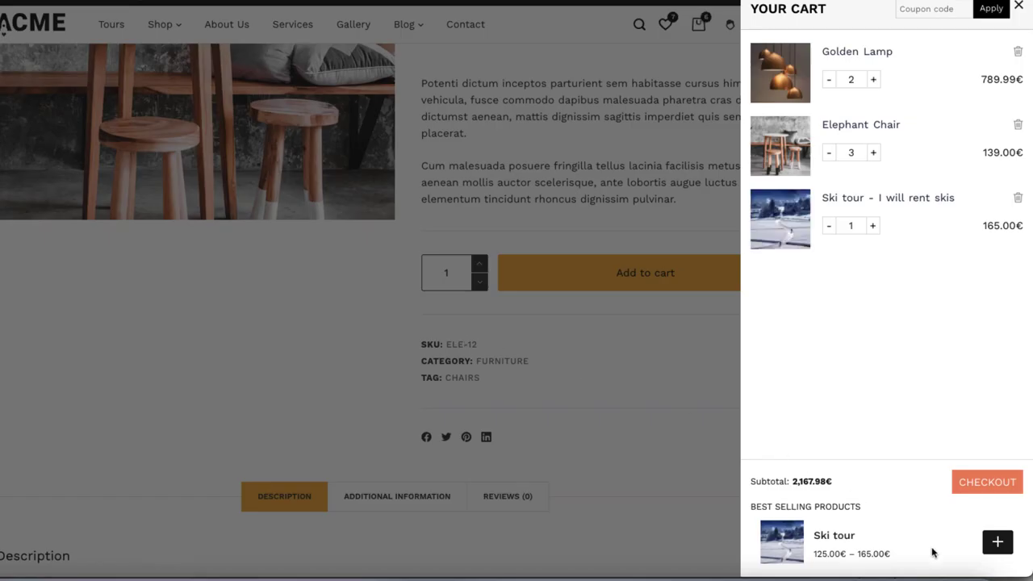
Browse the best-selling products, add a Cora Lamp Wall to the cart and proceed to the checkout's billing details
click(1016, 543)
click(1015, 544)
click(984, 544)
click(419, 271)
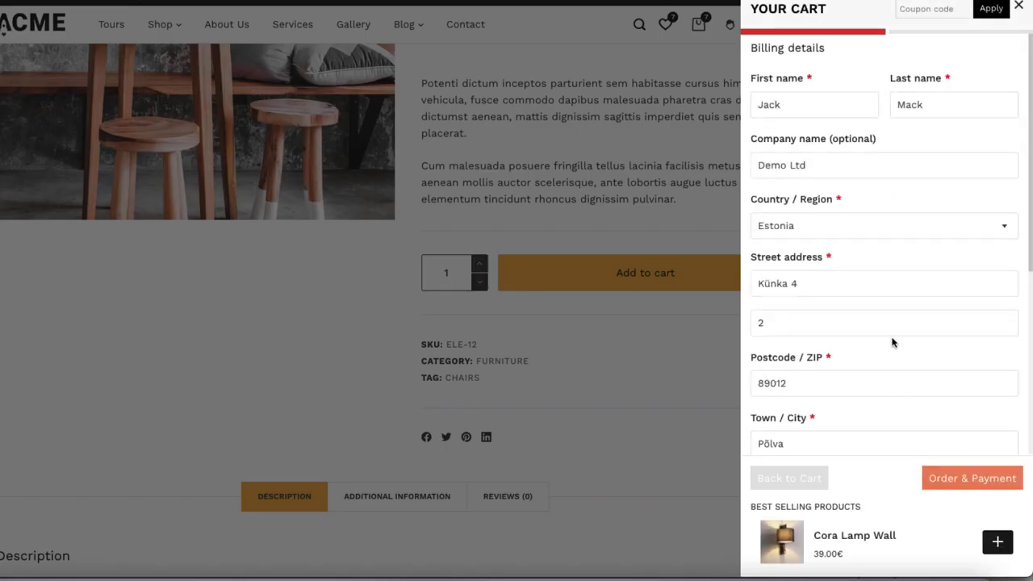
Review the billing details, enter "Order notes" as the order note and continue to order and payment
scroll(893, 342, down, 3)
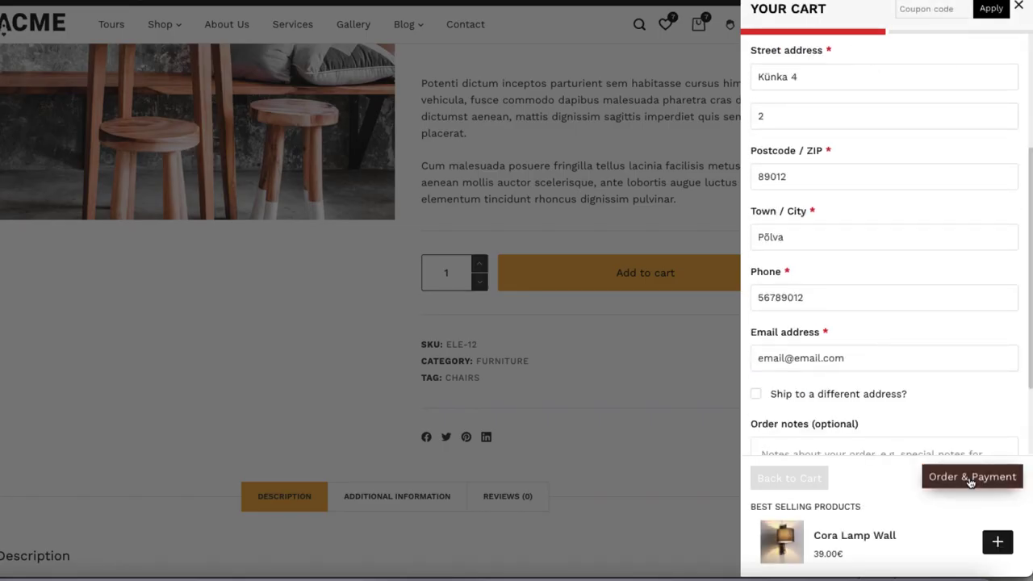
scroll(913, 366, down, 2)
click(896, 379)
text(Order notes)
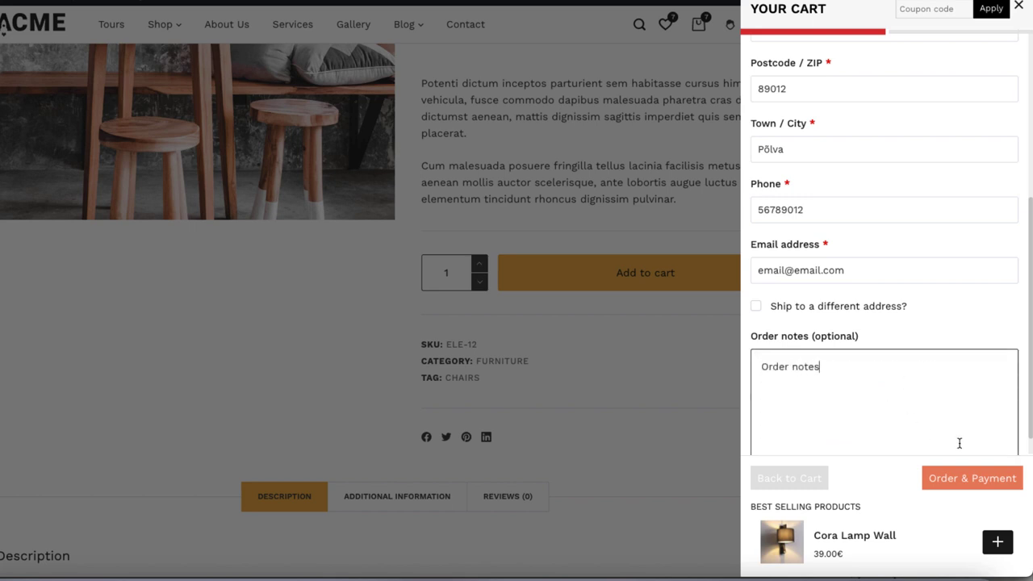
click(968, 477)
Place the order with Courier shipping and the terms accepted, and check the sidebar cart's contents on the shop page
scroll(928, 283, up, 2)
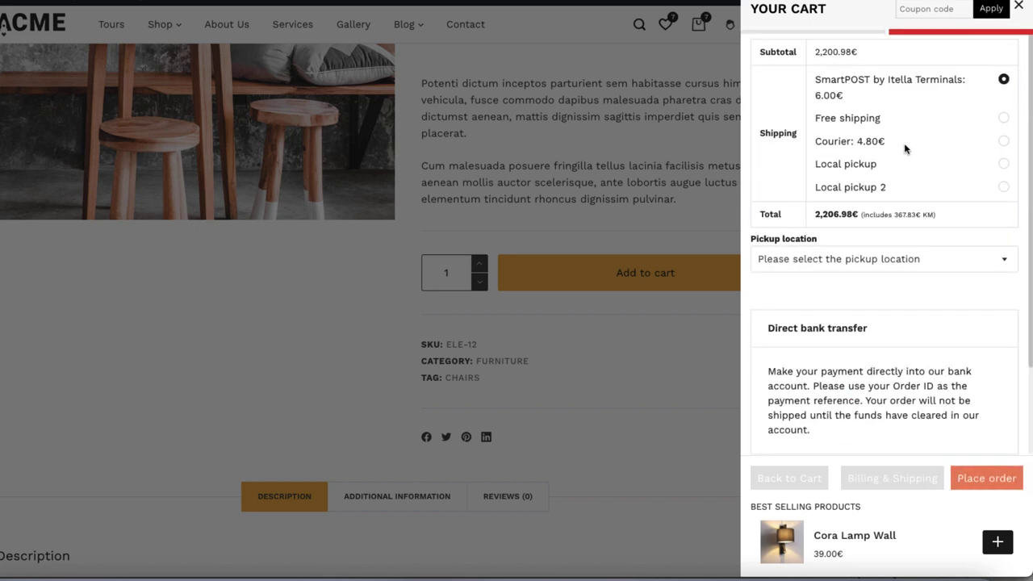
click(1003, 143)
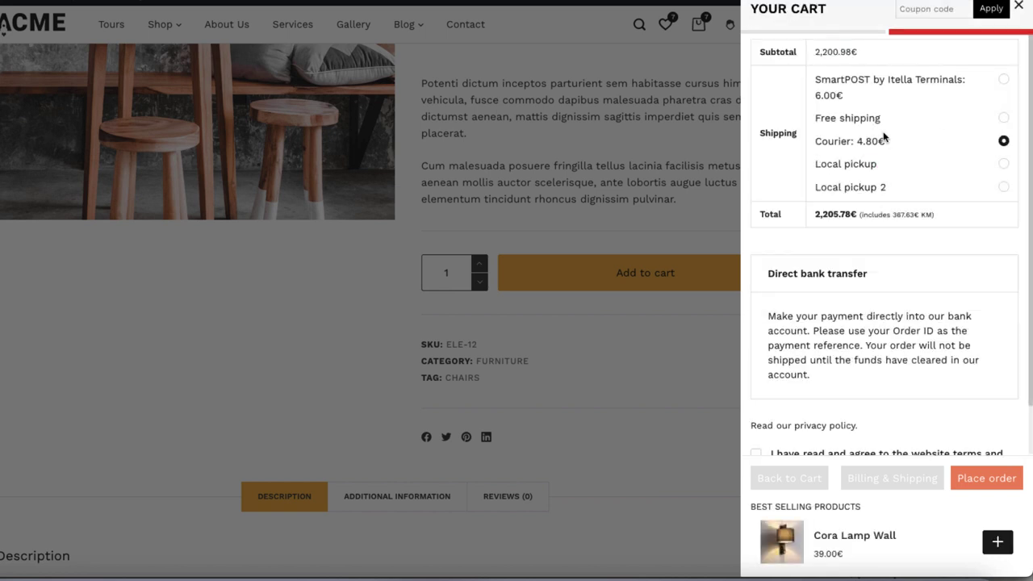
scroll(850, 285, down, 1)
click(760, 400)
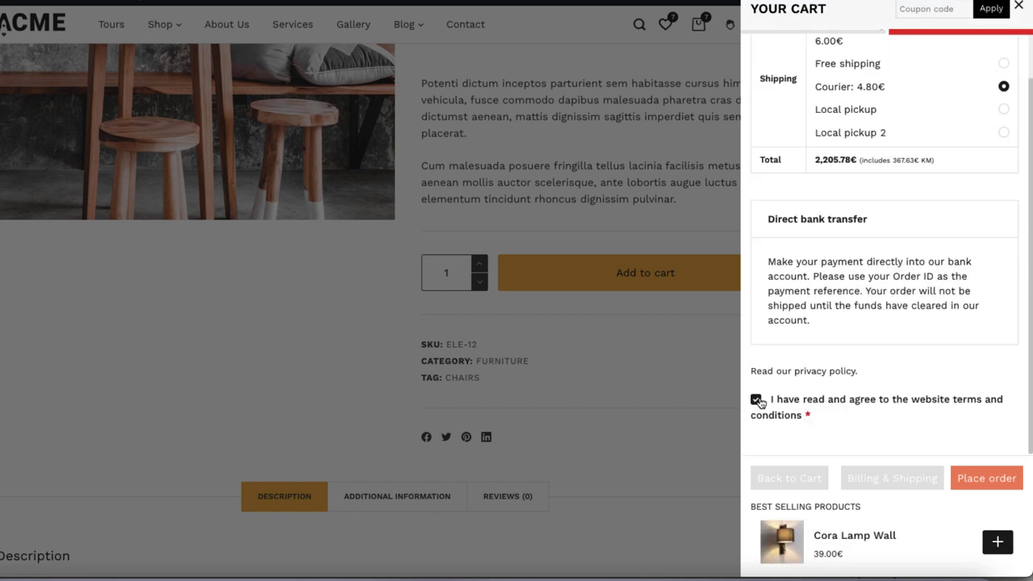
click(962, 476)
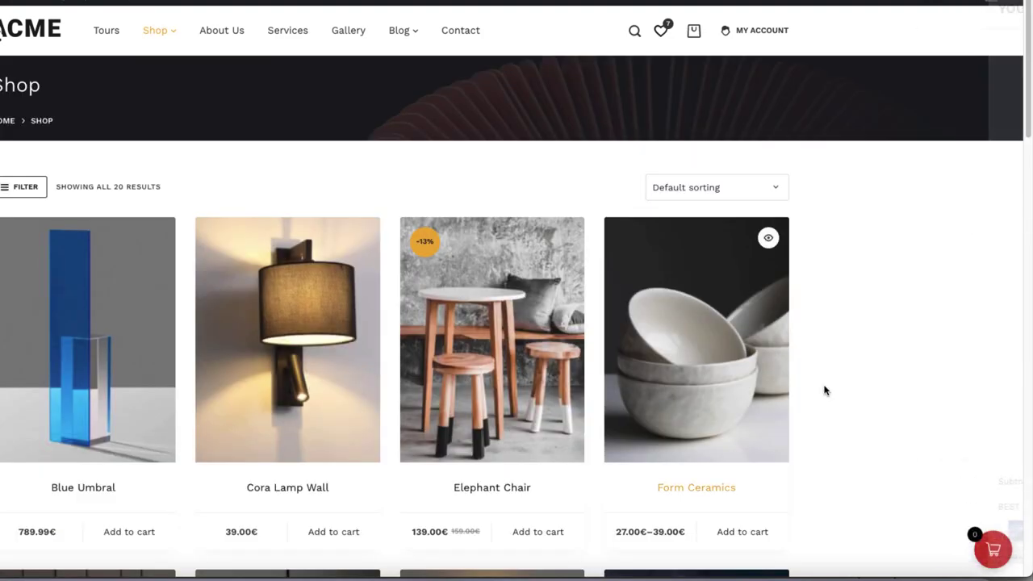
click(980, 539)
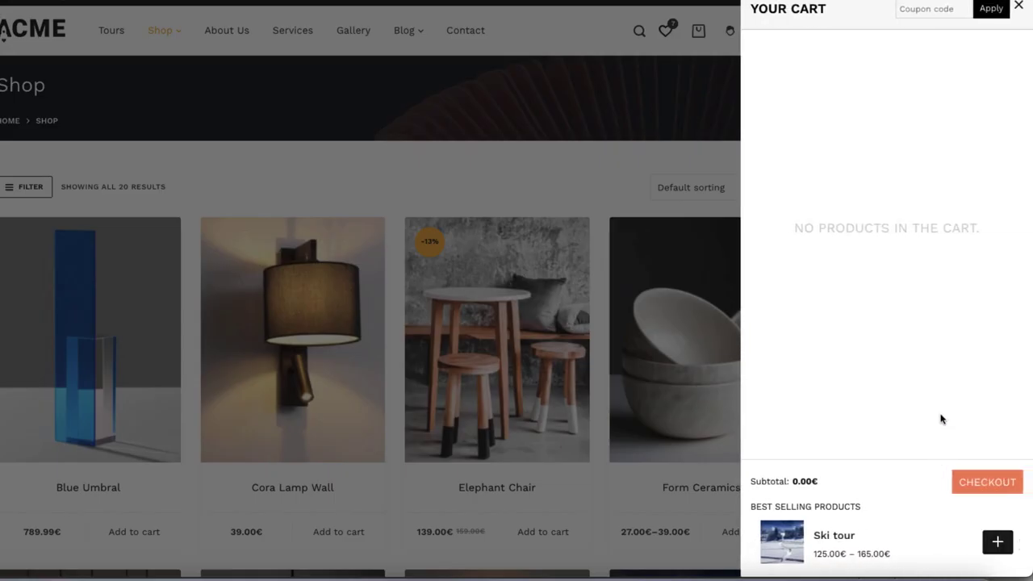
click(1019, 5)
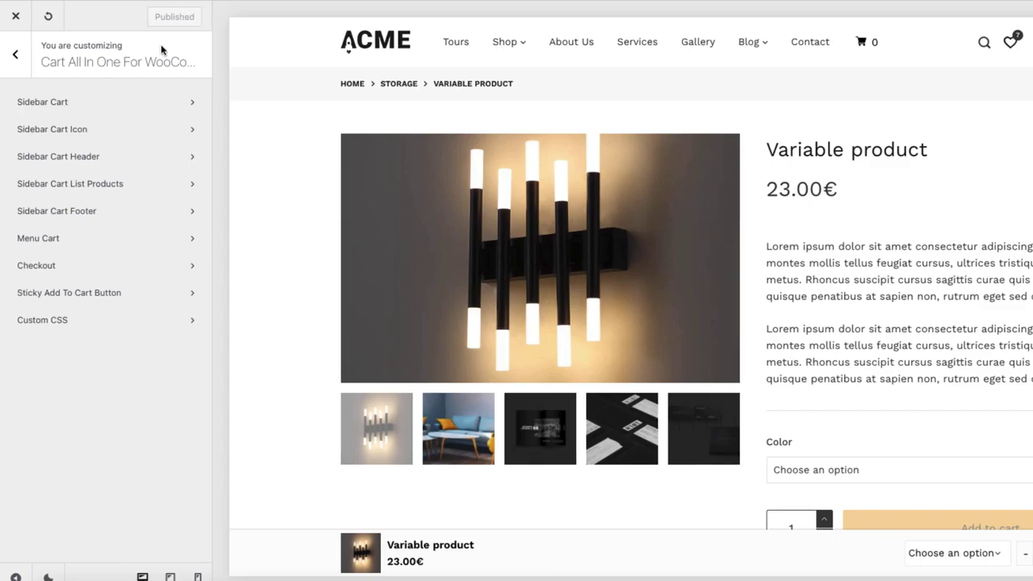
Open the Customizer's Additional CSS and uncomment the sidebar cart content wrap rule that sets width to 40vw
click(15, 54)
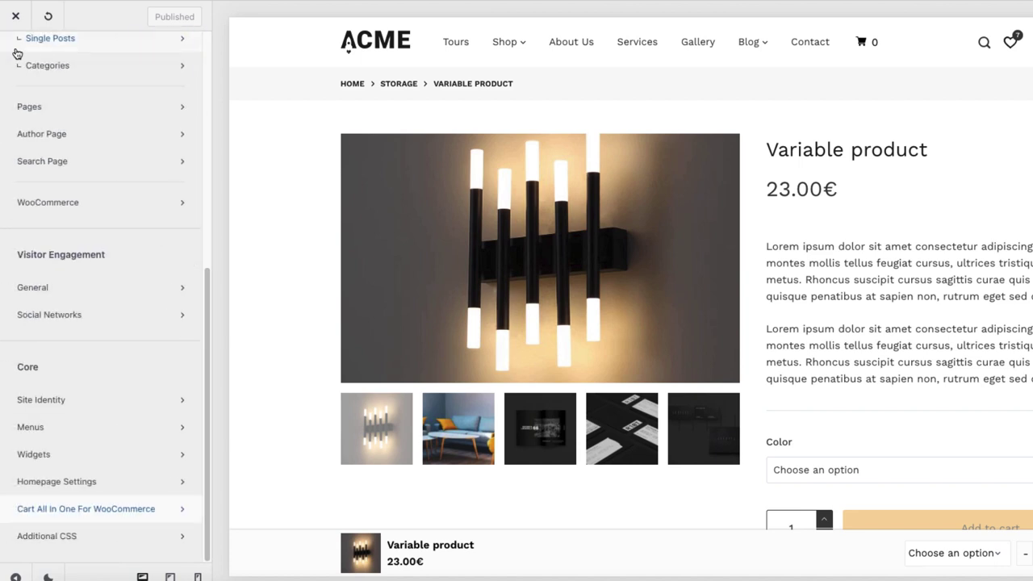
click(77, 536)
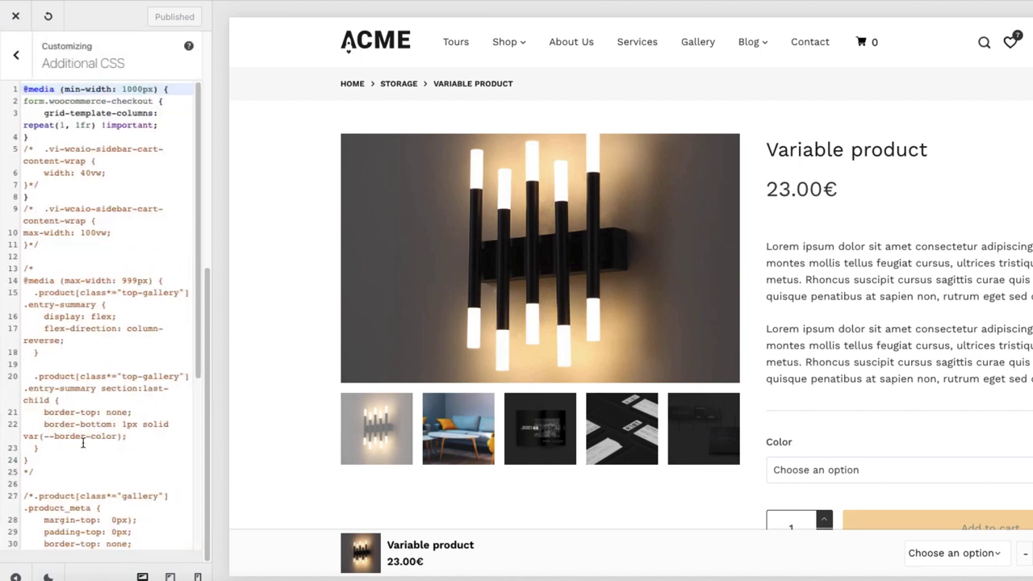
click(30, 149)
key(BackSpace)
key(BackSpace)
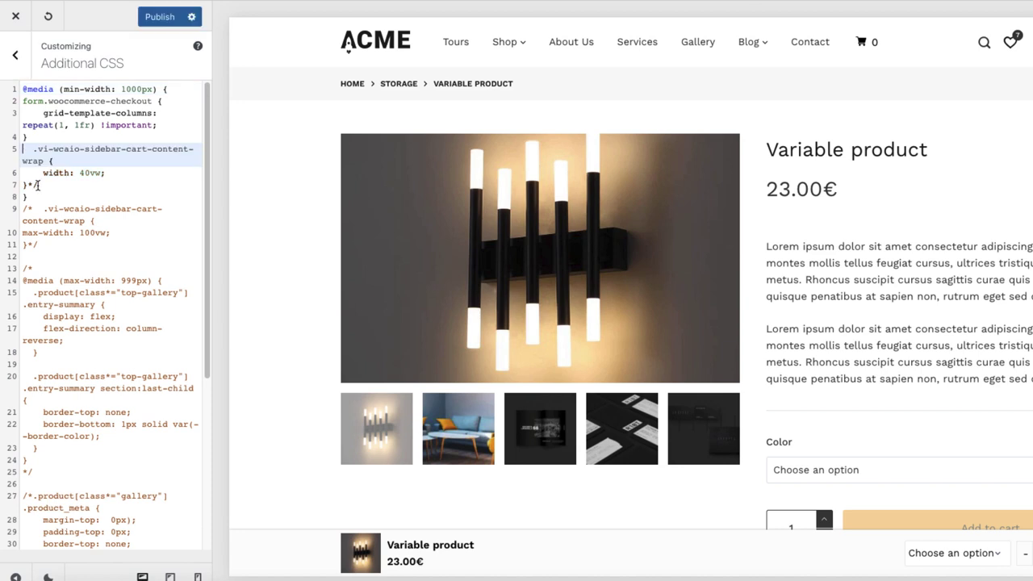
click(37, 185)
key(BackSpace)
key(BackSpace)
Uncomment the second sidebar cart content wrap rule, which sets max-width to 100vw, in Additional CSS
click(42, 209)
key(BackSpace)
key(BackSpace)
click(38, 245)
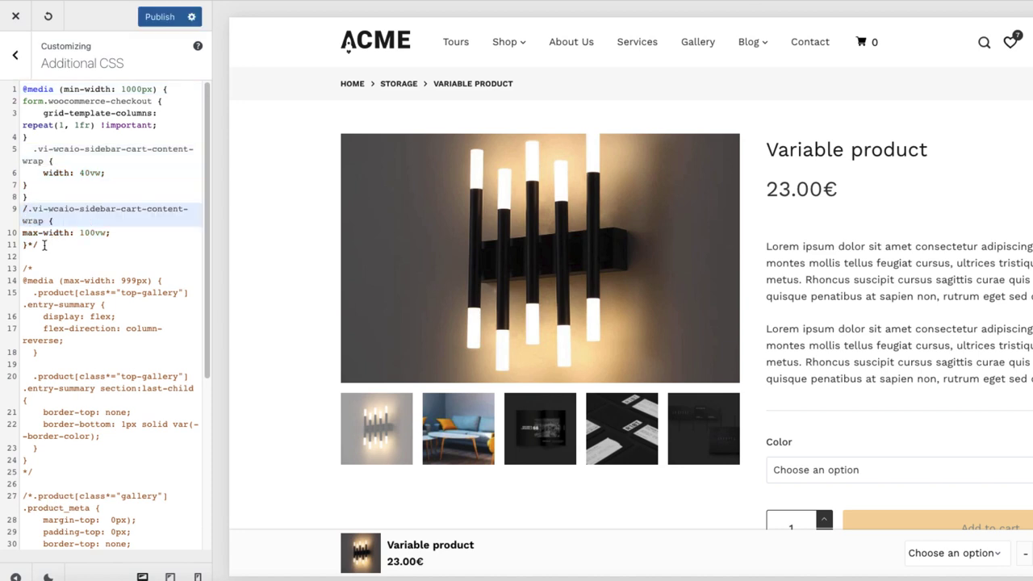
key(BackSpace)
key(BackSpace)
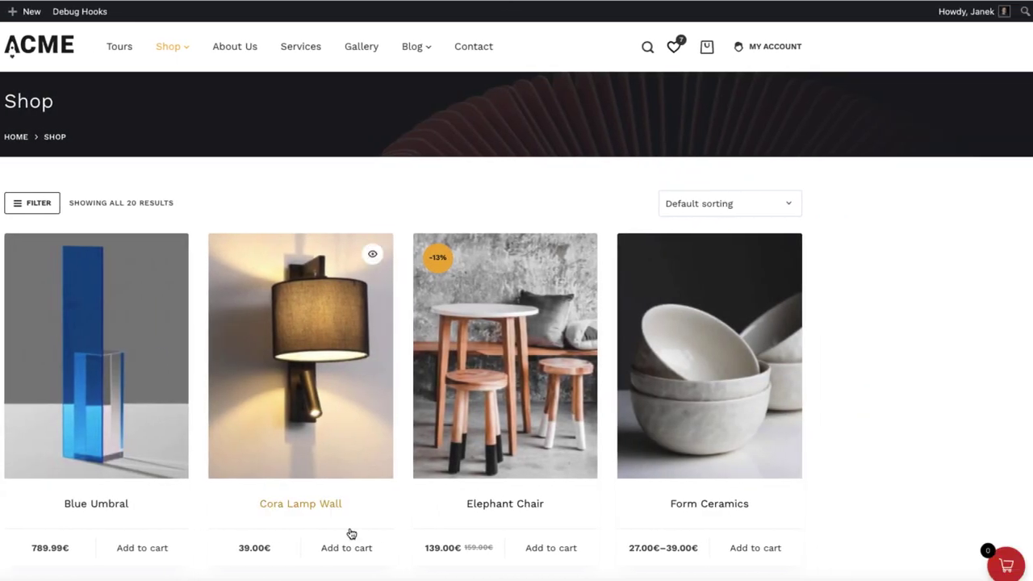
Switch to the shop page, add the white Cora Lamp Wall to the cart and open the sidebar checkout
click(576, 548)
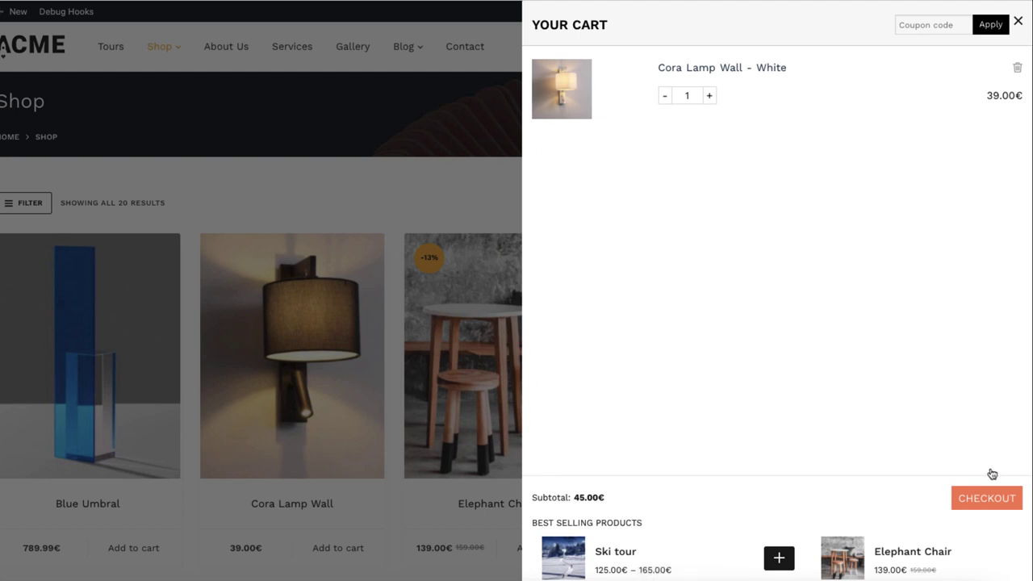
click(983, 497)
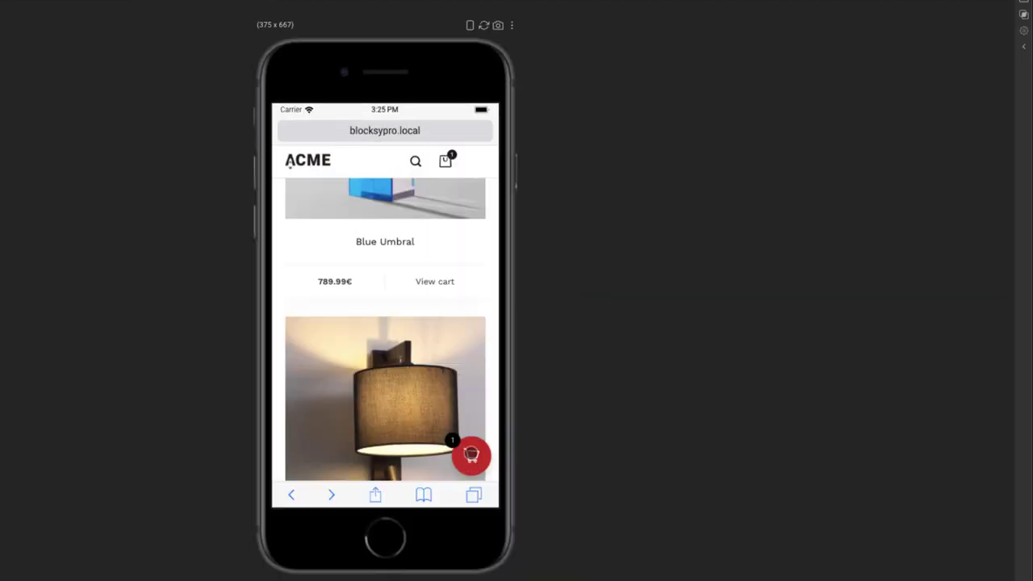
Switch to the mobile preview, look over the sidebar cart and its checkout billing fields, and close the cart
click(471, 455)
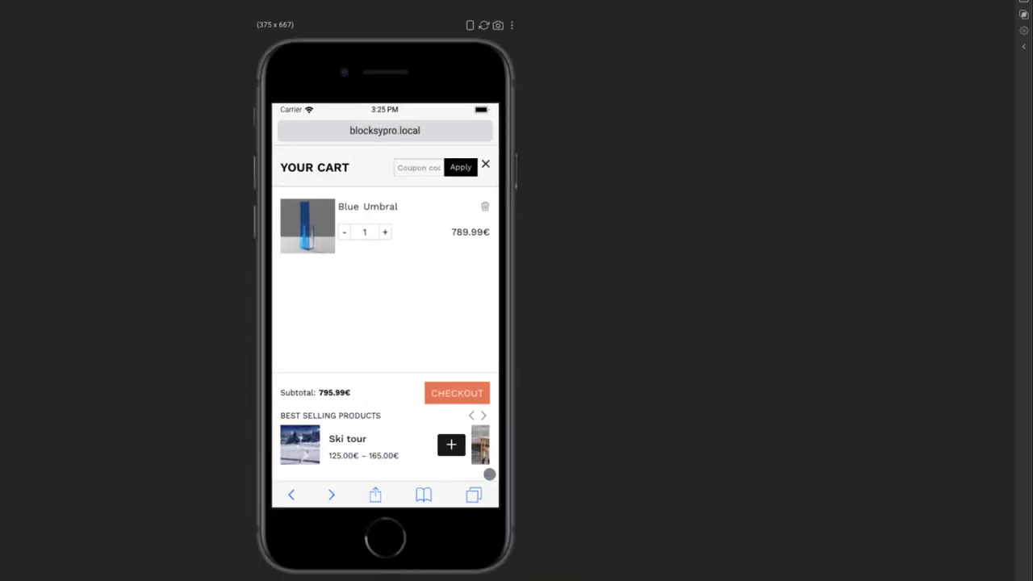
click(465, 168)
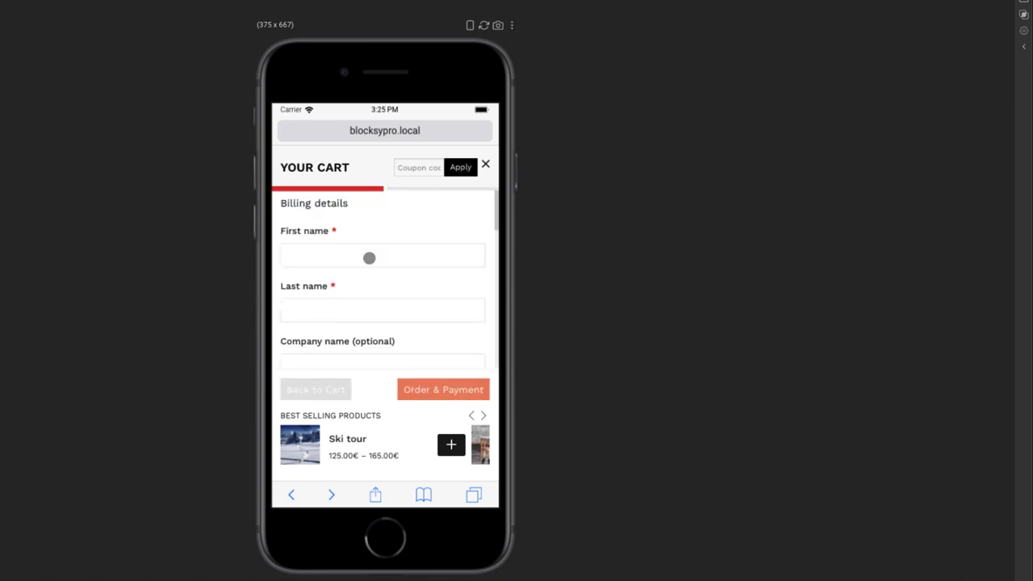
scroll(370, 249, down, 1)
scroll(371, 248, down, 1)
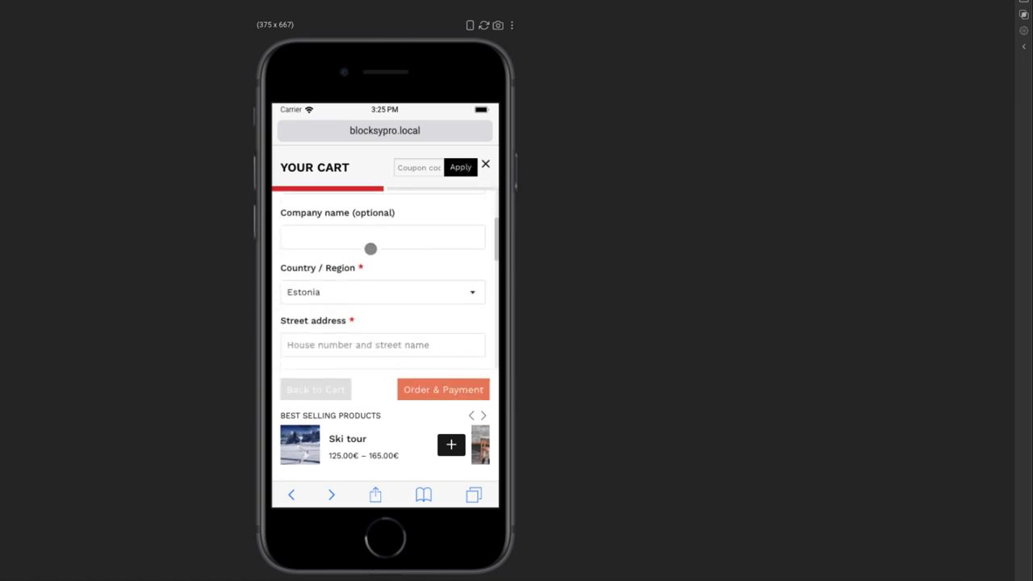
scroll(371, 249, down, 2)
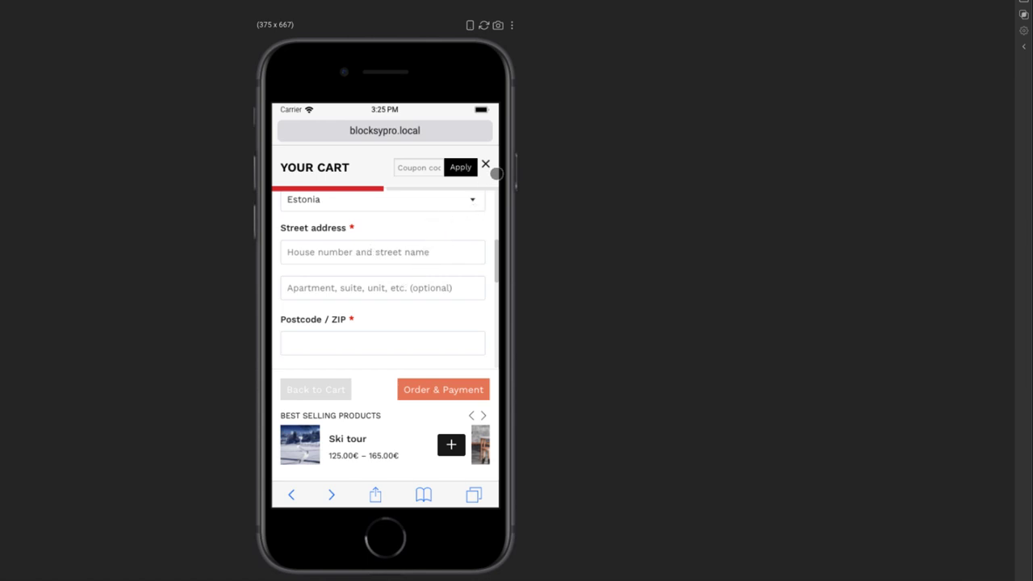
click(485, 164)
Add the Cora Lamp Wall to the cart in White from the mobile shop page
scroll(394, 281, down, 5)
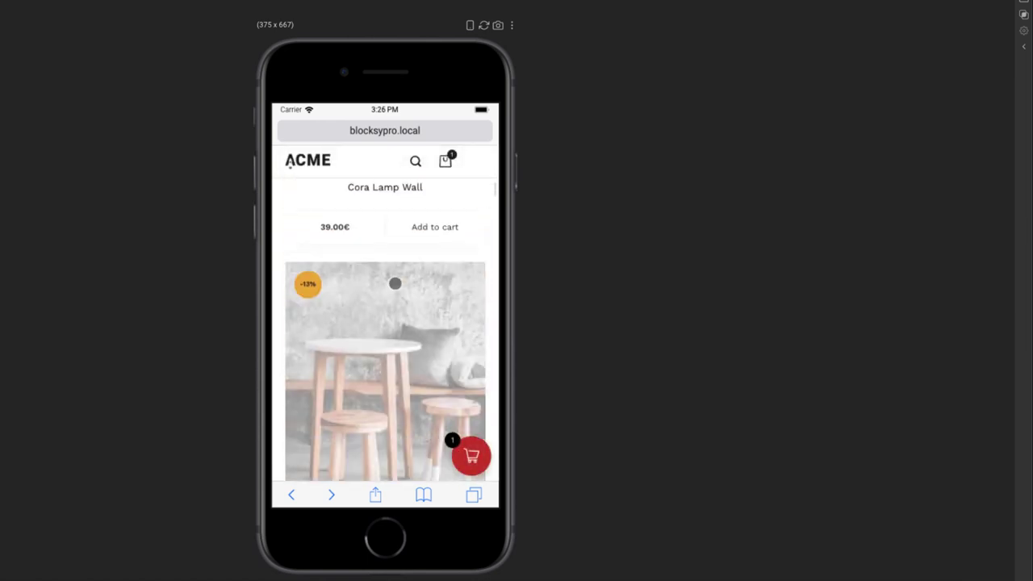
click(439, 226)
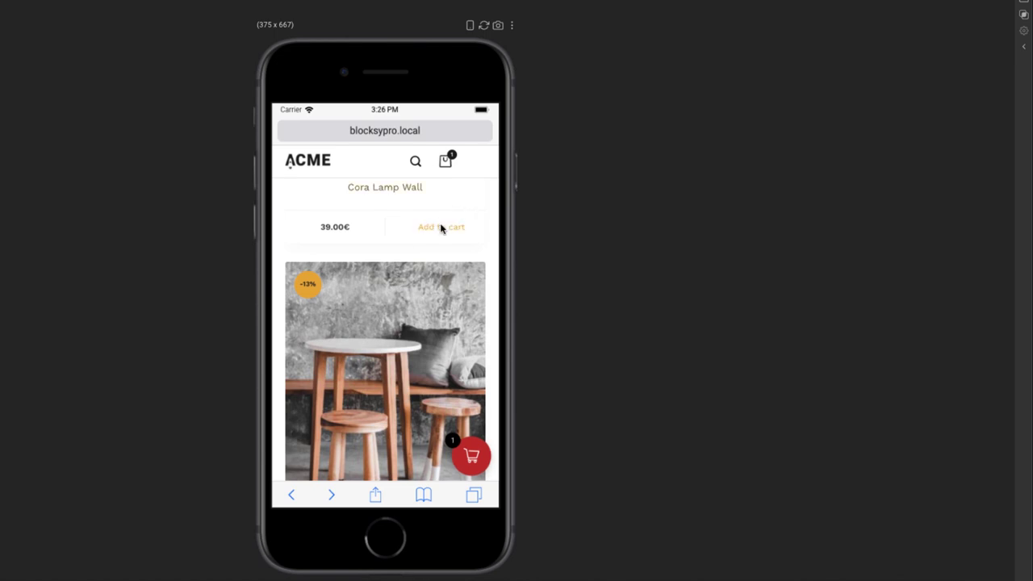
click(412, 284)
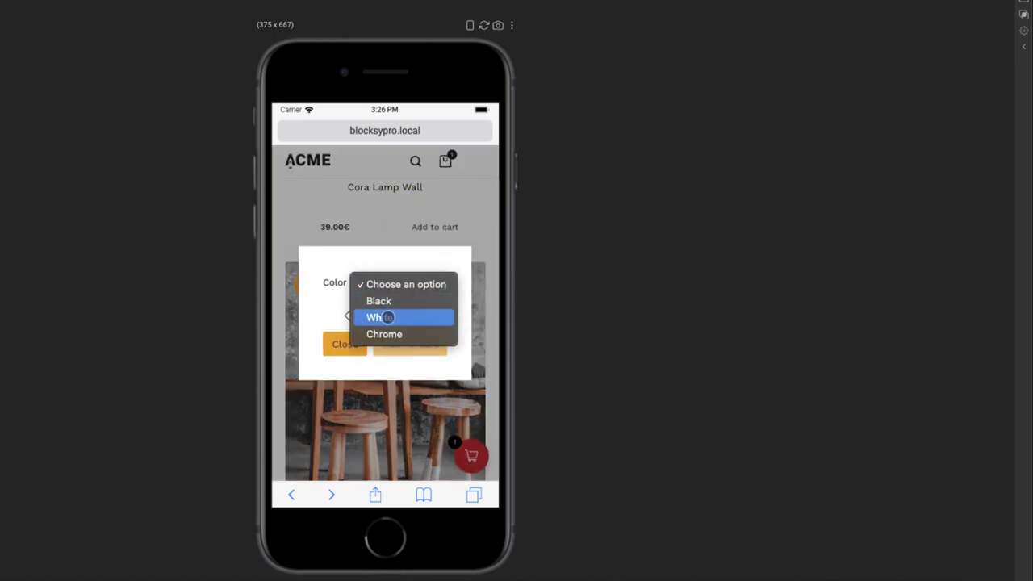
click(389, 315)
click(409, 346)
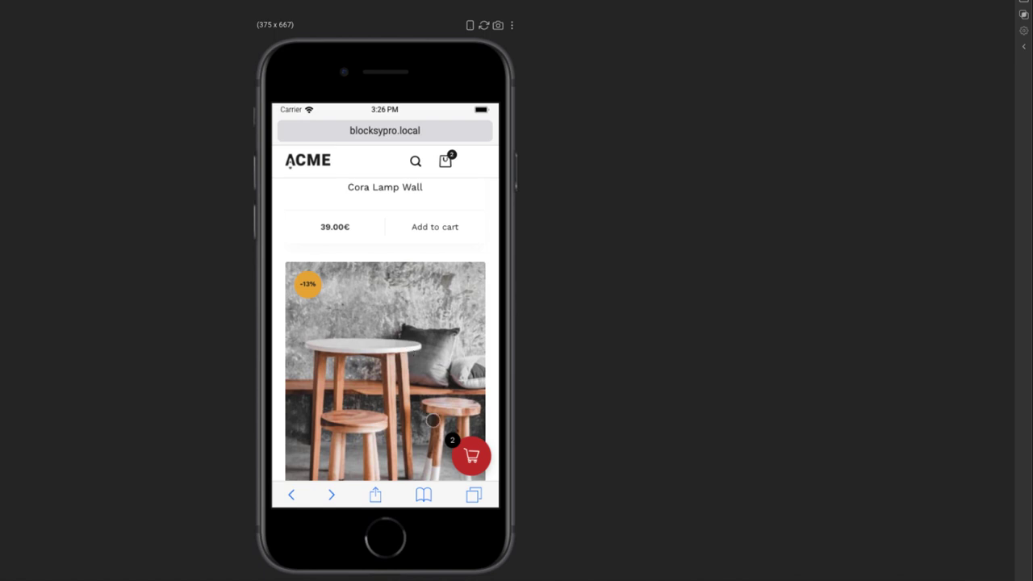
Open the mobile sidebar cart and add the best-selling Ski tour with the package "I will rent skis"
click(473, 457)
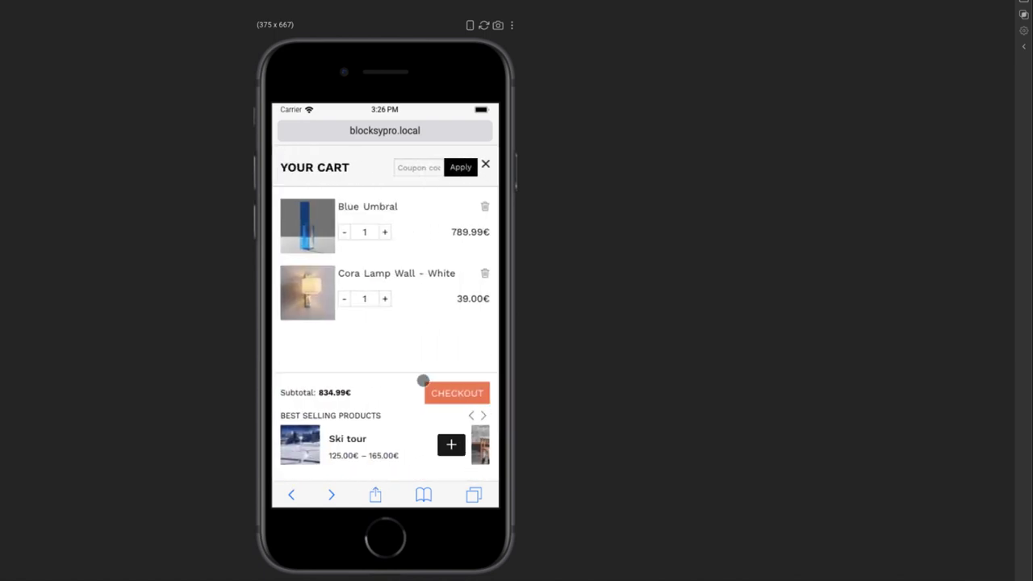
click(451, 445)
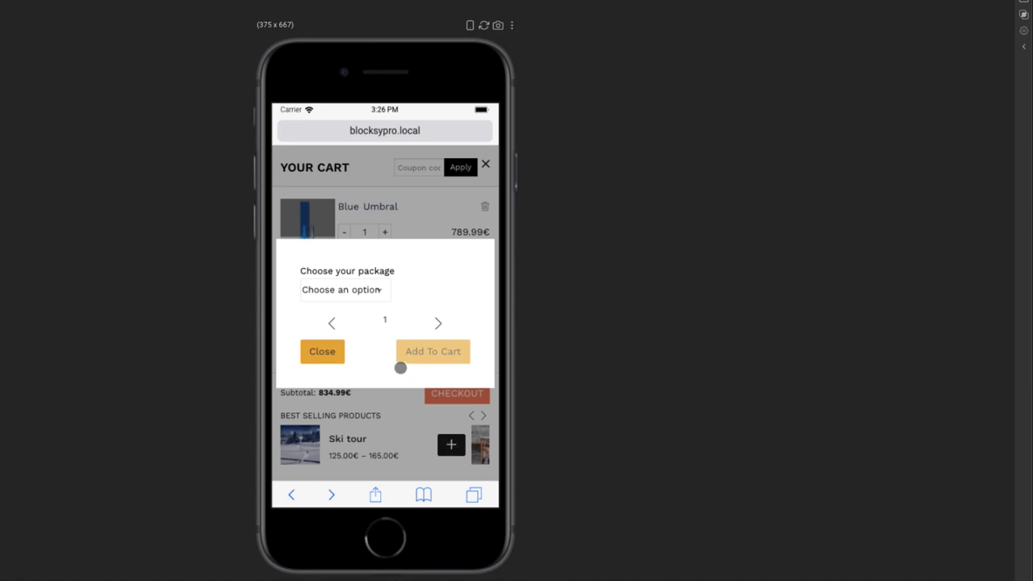
click(358, 291)
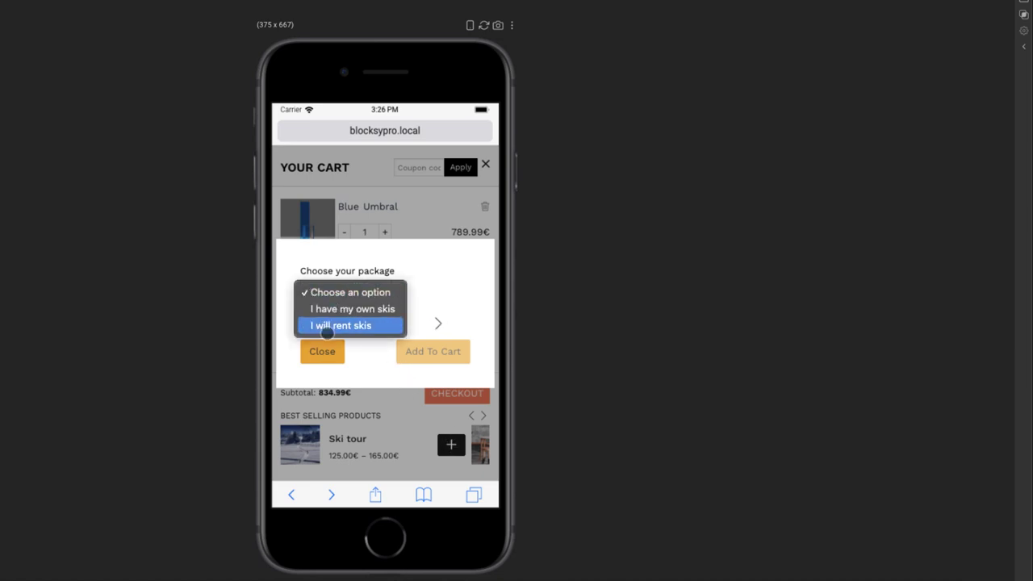
click(326, 326)
click(448, 351)
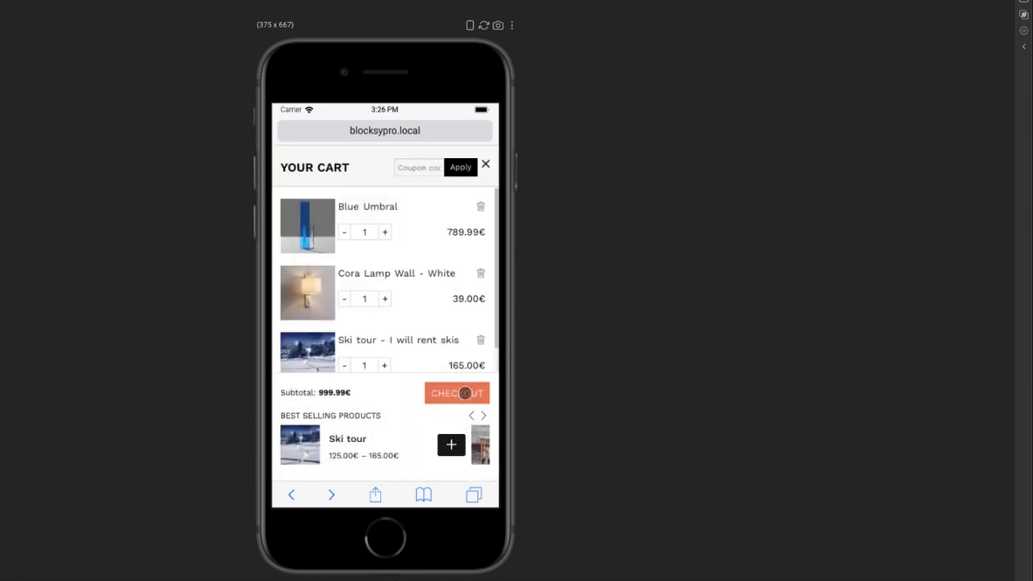
Browse forward through the best-selling products in the mobile sidebar cart and add the Home Edit Berry product
click(483, 414)
click(484, 414)
click(483, 415)
click(483, 415)
click(373, 449)
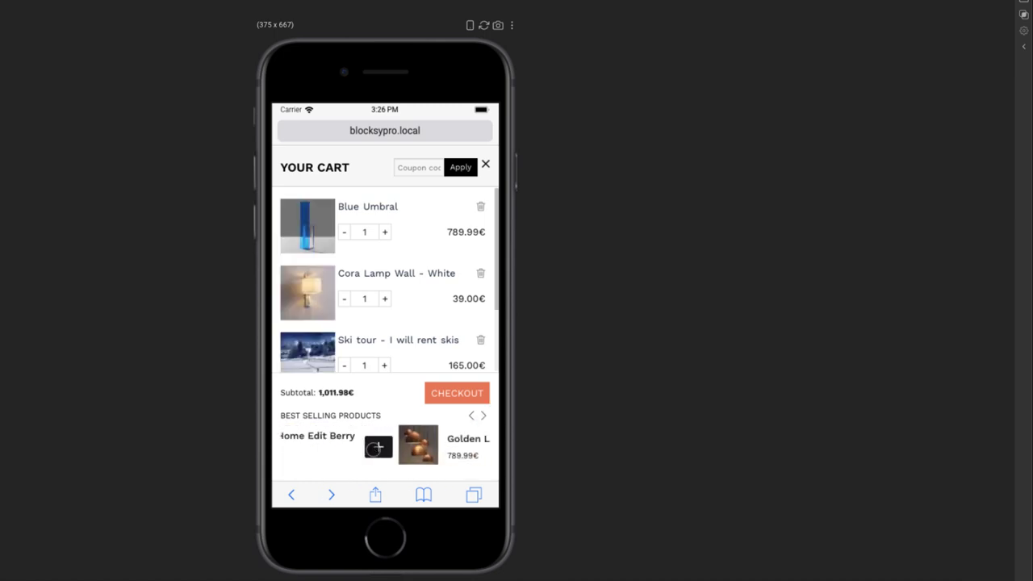
Remove the white Cora Lamp Wall from the cart, open the mobile sidebar checkout and look over its billing fields
click(481, 274)
click(455, 393)
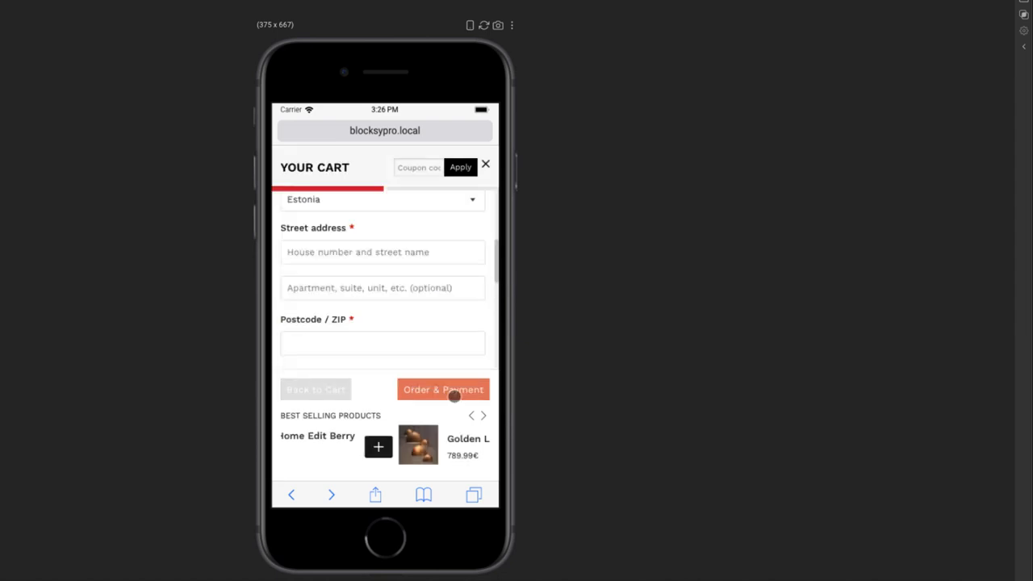
scroll(382, 238, up, 5)
scroll(382, 235, down, 2)
scroll(381, 235, up, 2)
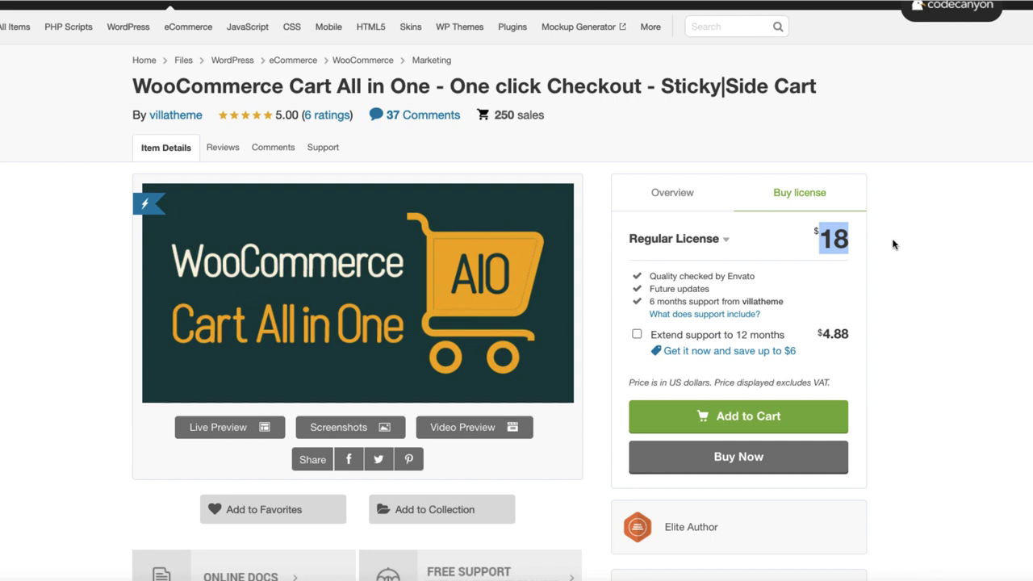
Review the regular license price and the last update and creation dates on the plugin's CodeCanyon page
click(841, 245)
drag(854, 245, 822, 241)
scroll(864, 265, down, 5)
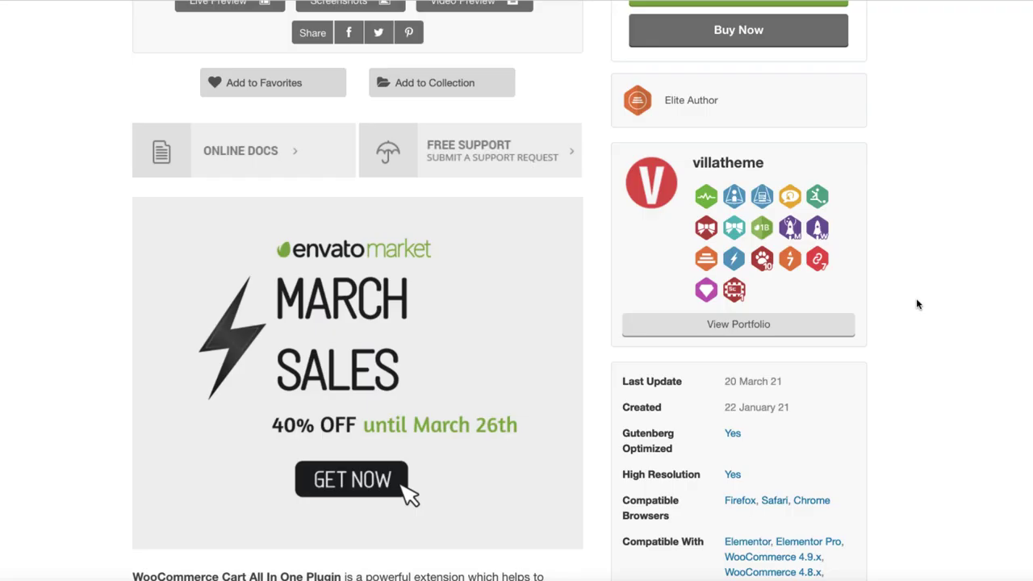
triple_click(781, 389)
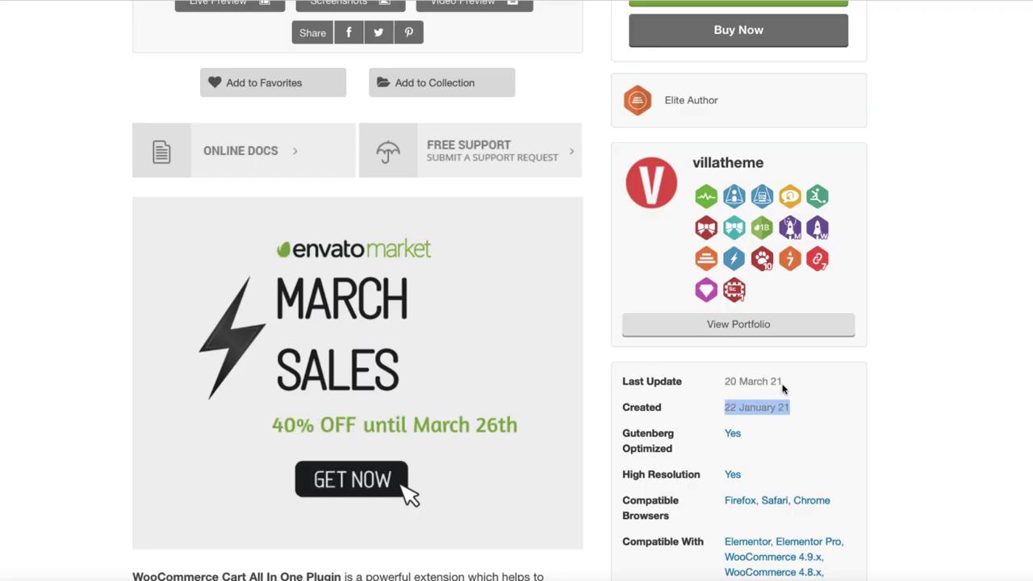
scroll(782, 389, up, 5)
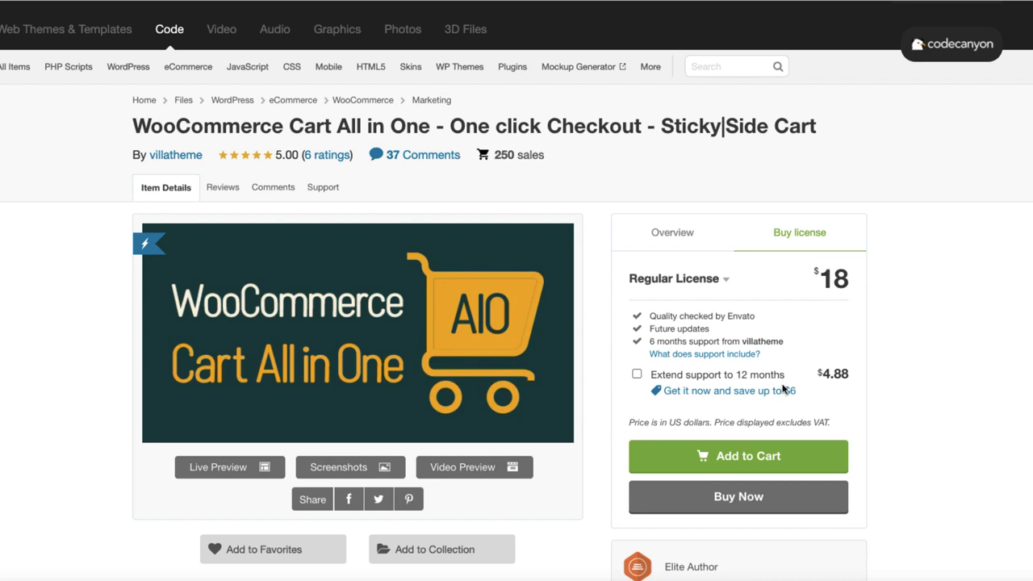